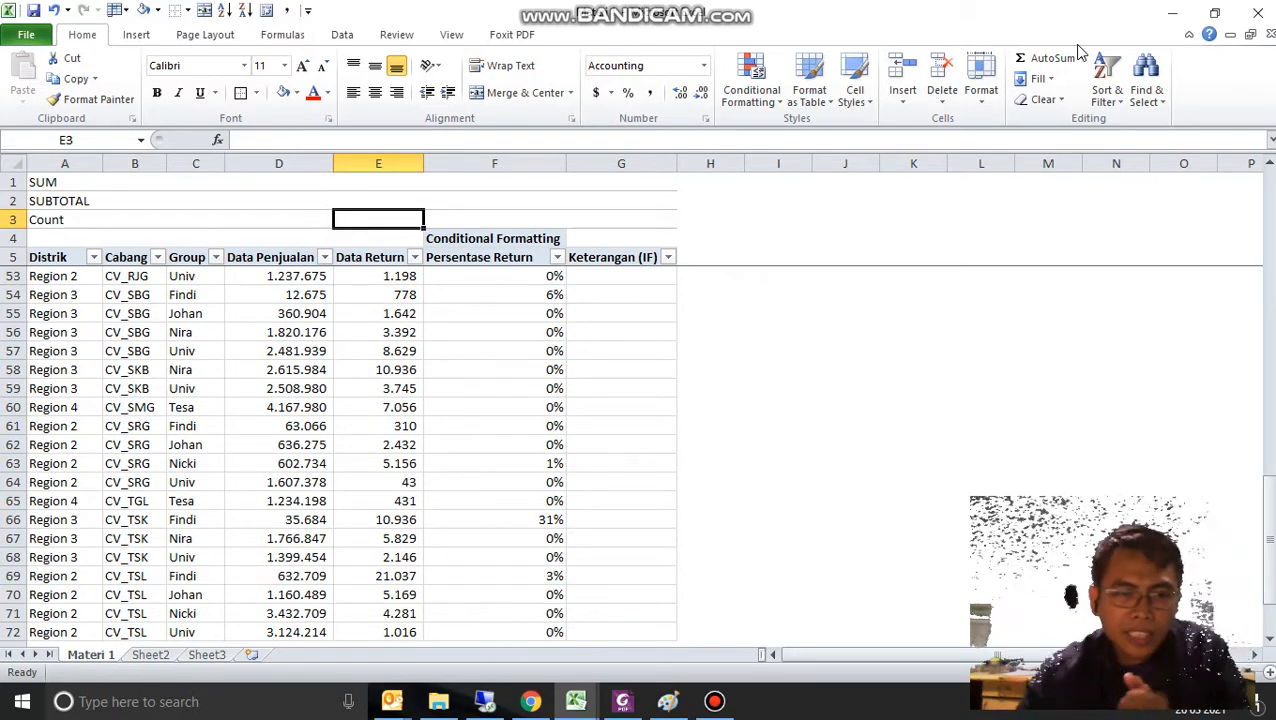
# - Enter a SUM formula over E5:E72 in cell E1 for the Data Return column
pyautogui.press('Up')
pyautogui.press('Up')
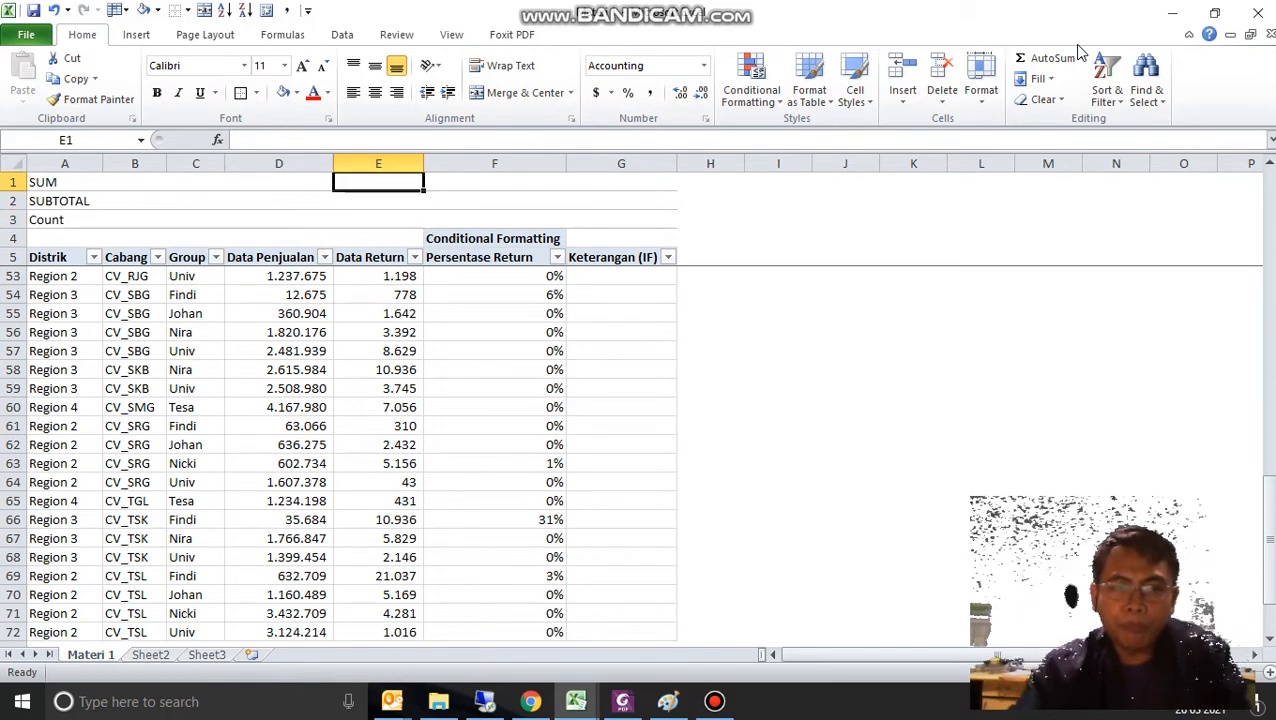
pyautogui.write('=sum(')
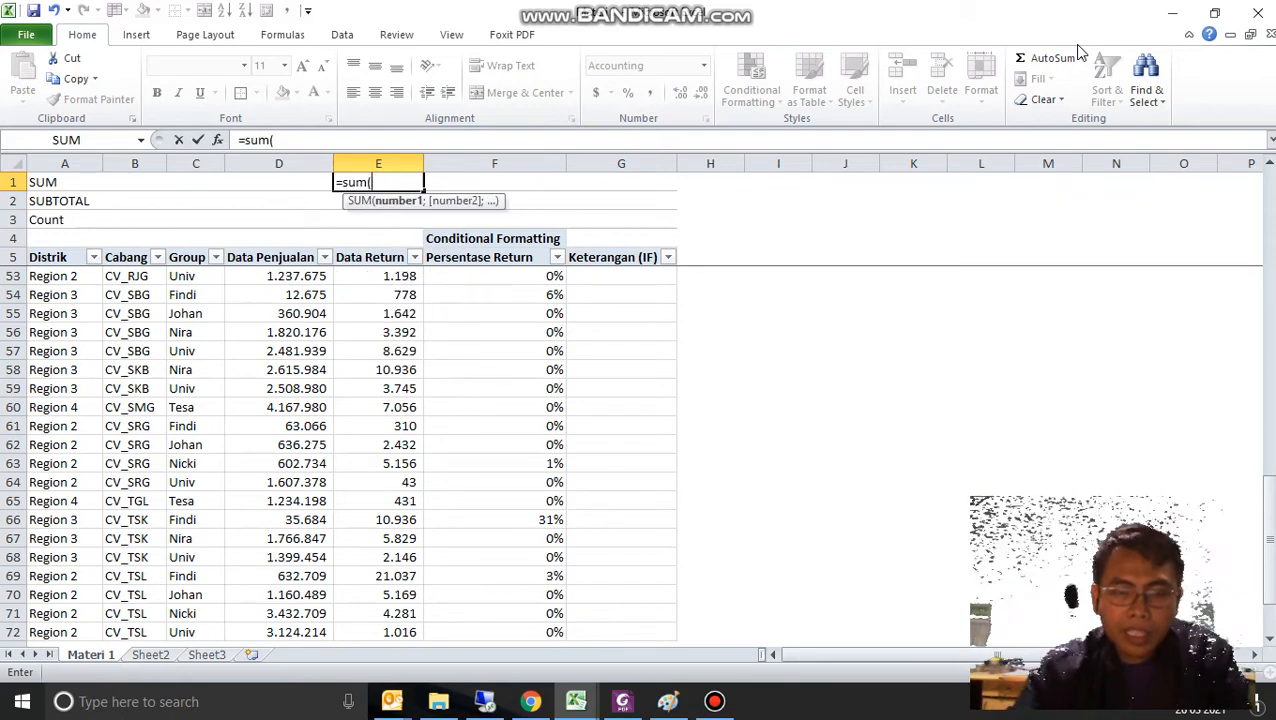
pyautogui.press('Down')
pyautogui.press('Down')
pyautogui.press('Down')
pyautogui.press('Down')
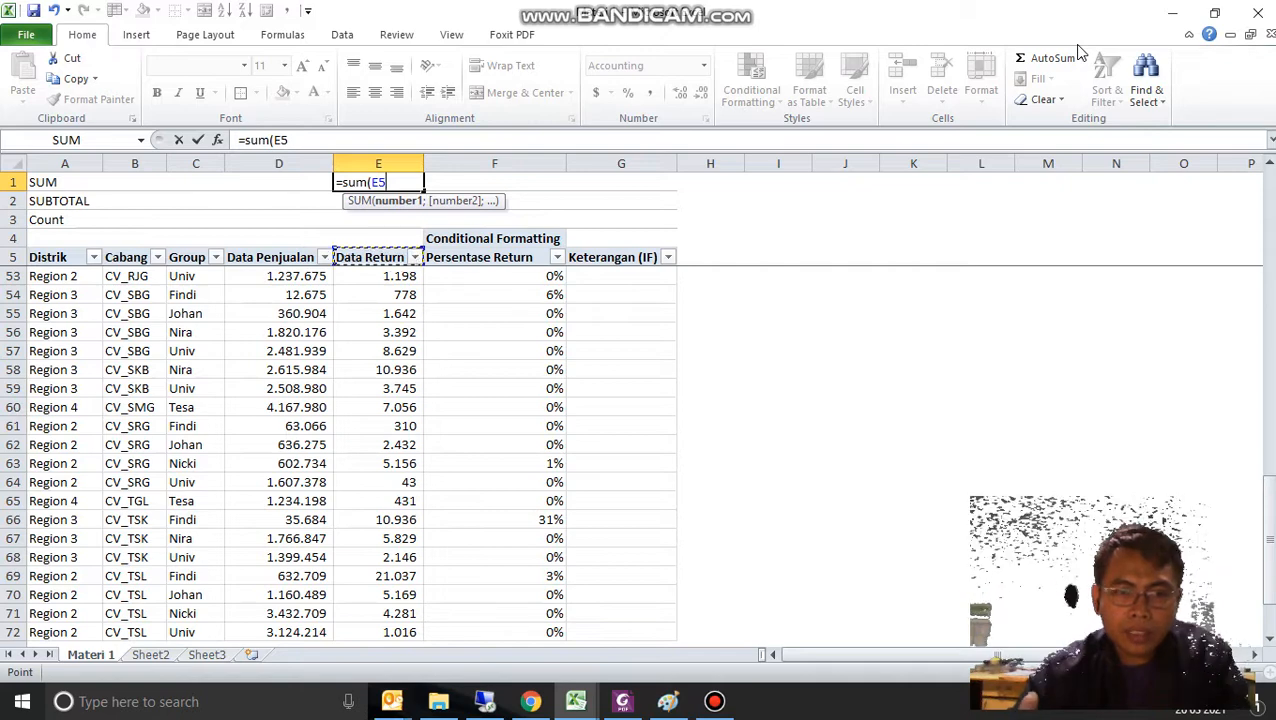
pyautogui.hotkey('ctrl', 'shift', 'Down')
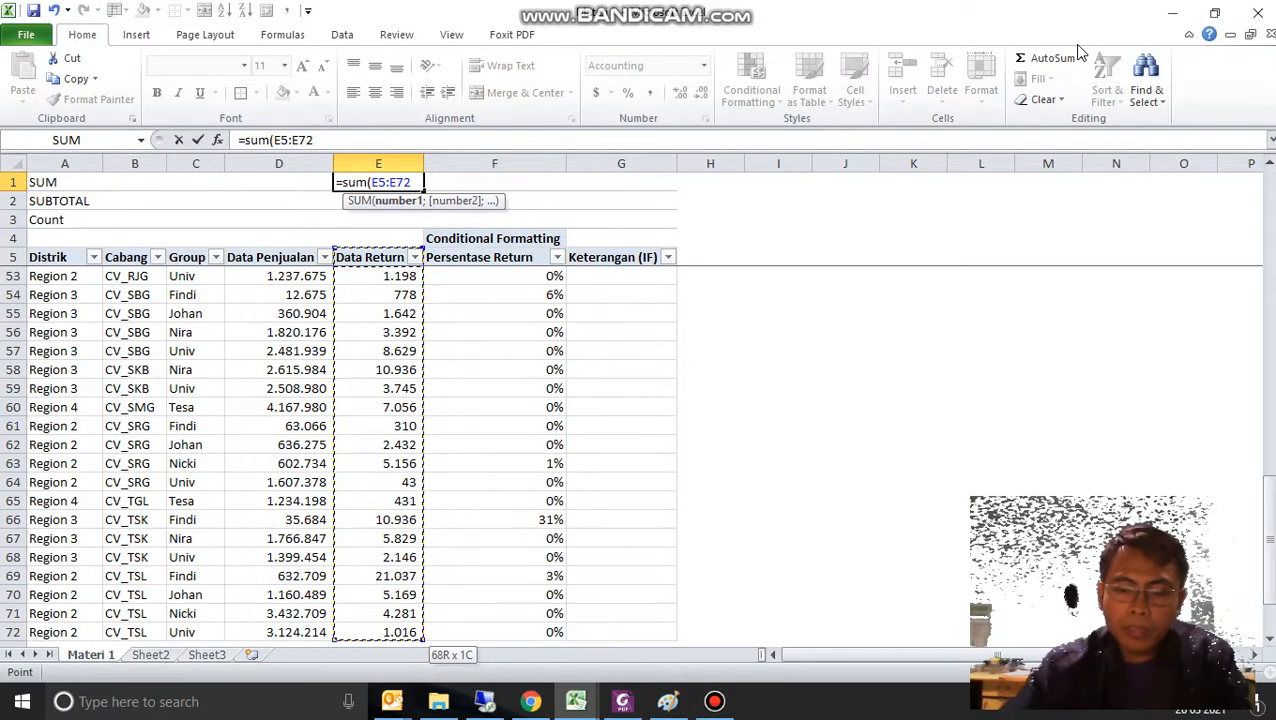
pyautogui.write(')')
pyautogui.press('Left')
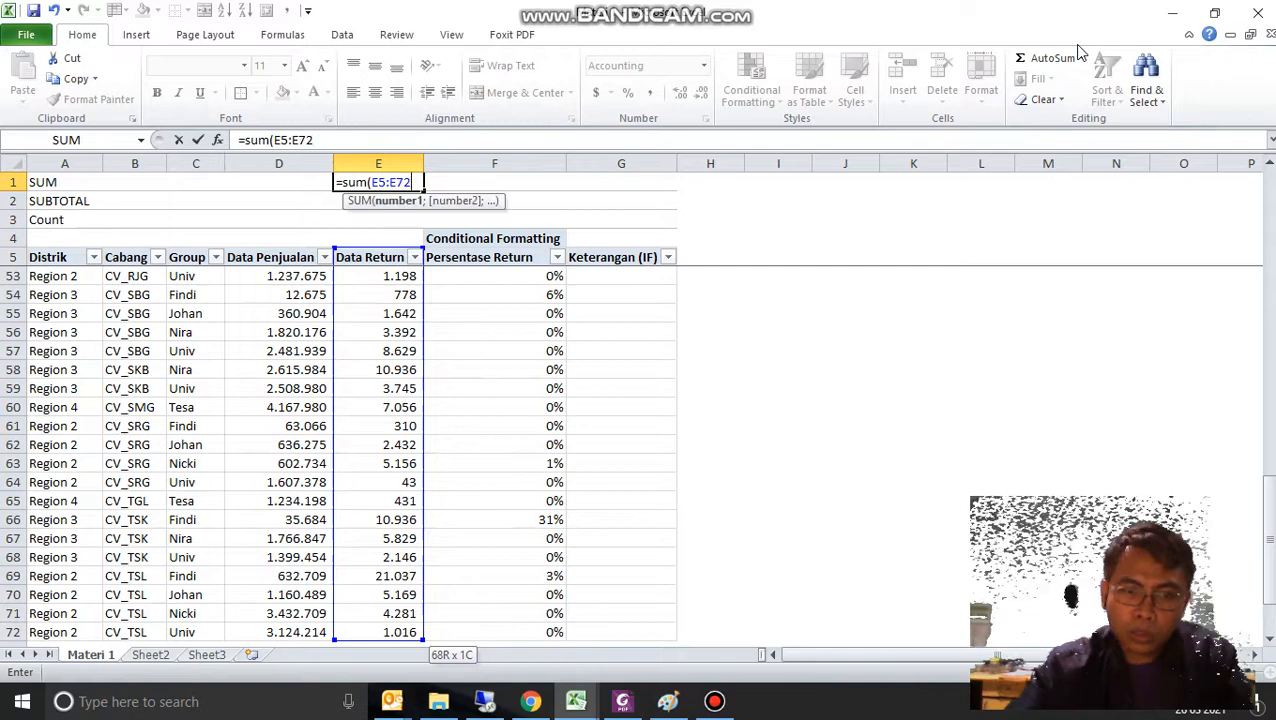
pyautogui.press('Right')
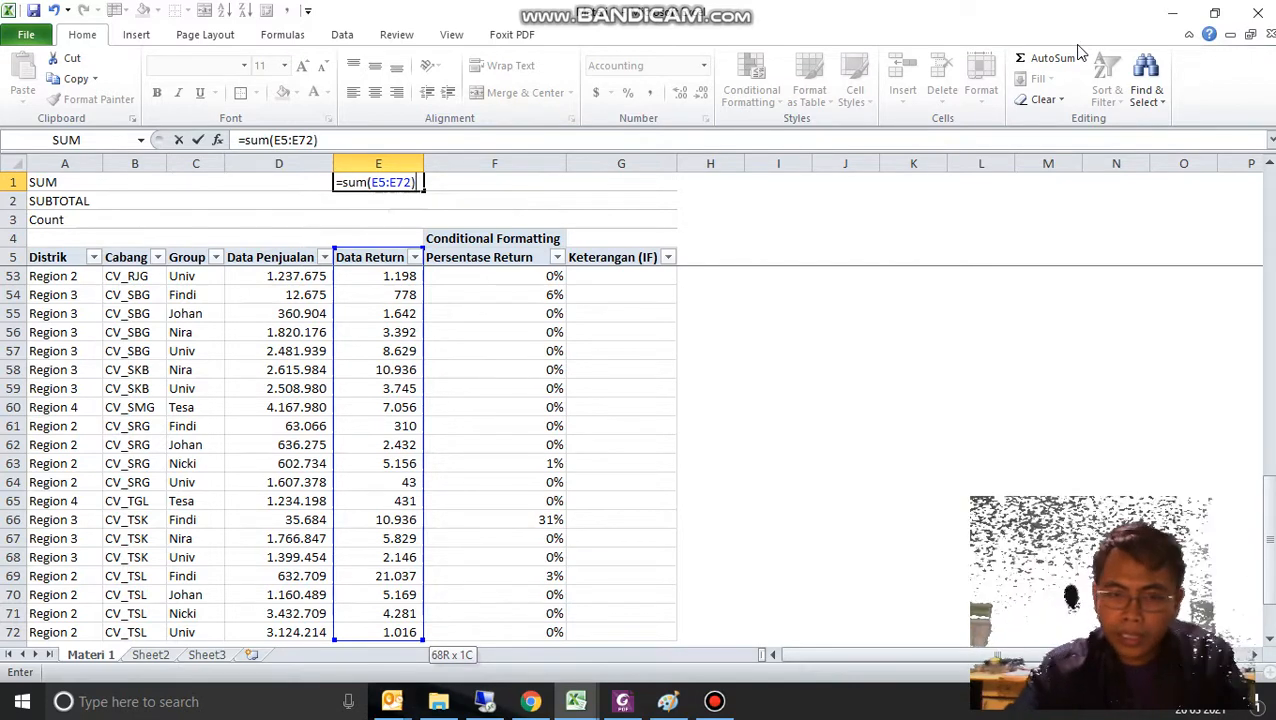
pyautogui.press('BackSpace')
pyautogui.press('Return')
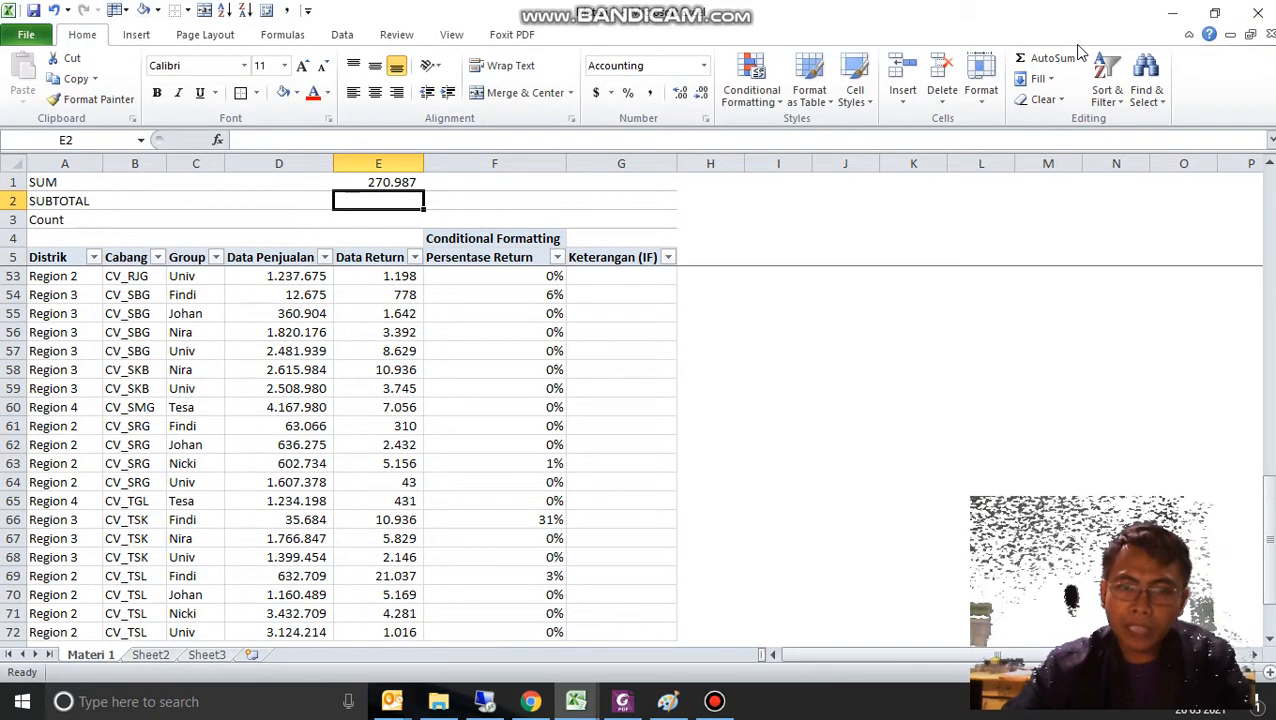
# - Copy the SUM formula from E1 into D1 for the Data Penjualan column
pyautogui.press('Up')
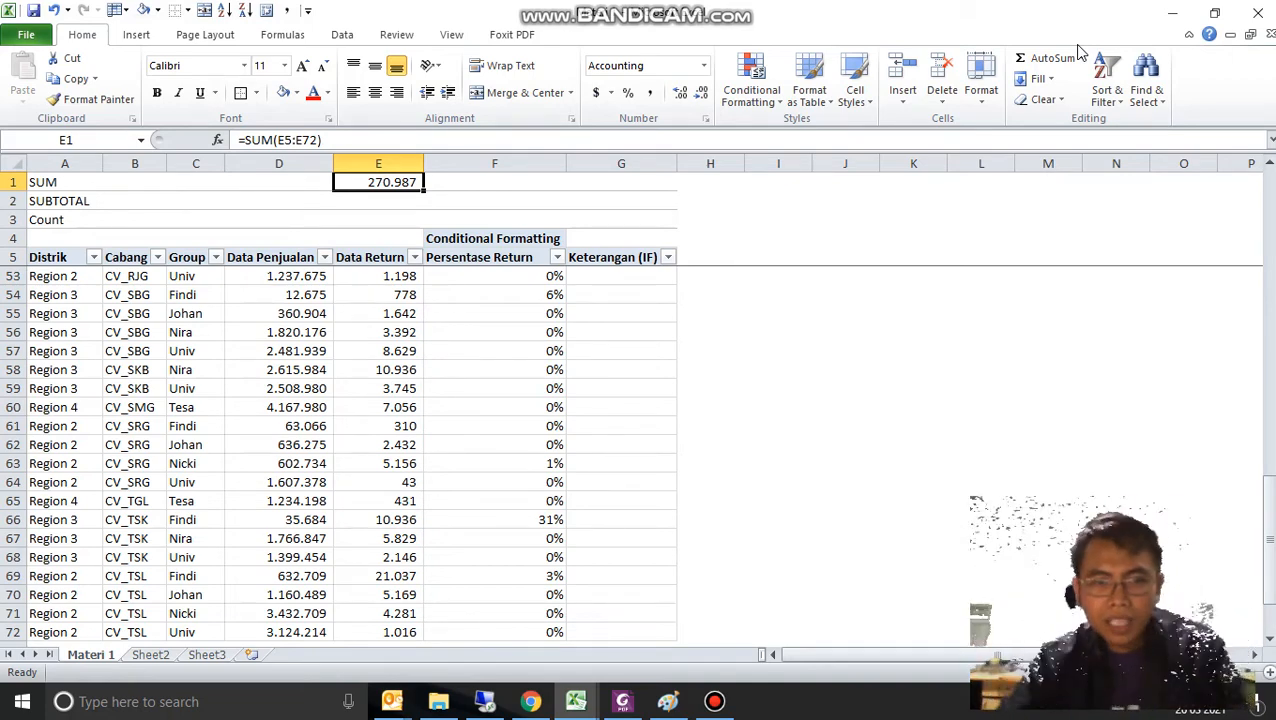
pyautogui.hotkey('ctrl', 'c')
pyautogui.press('Left')
pyautogui.hotkey('ctrl', 'v')
# - Enter the formula =SUBTOTAL(9;E5:E72) in cell E2 for the Data Return column
pyautogui.press('Down')
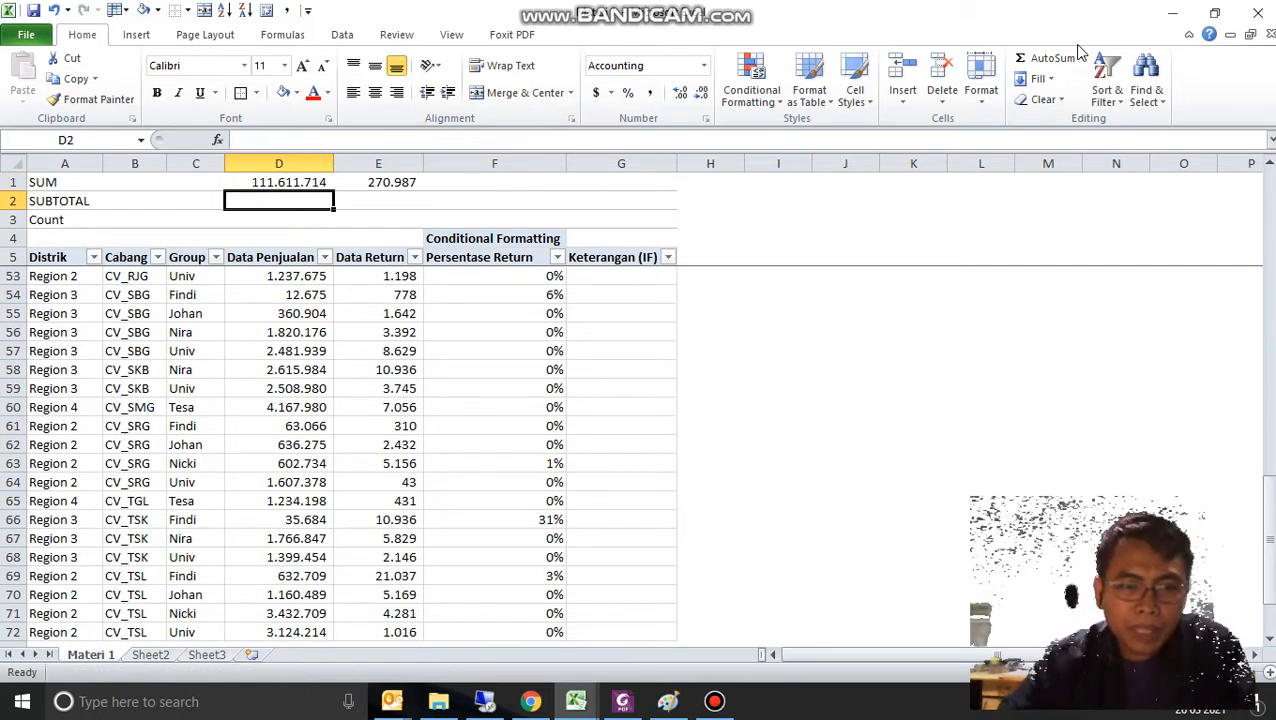
pyautogui.press('Right')
pyautogui.write('=su')
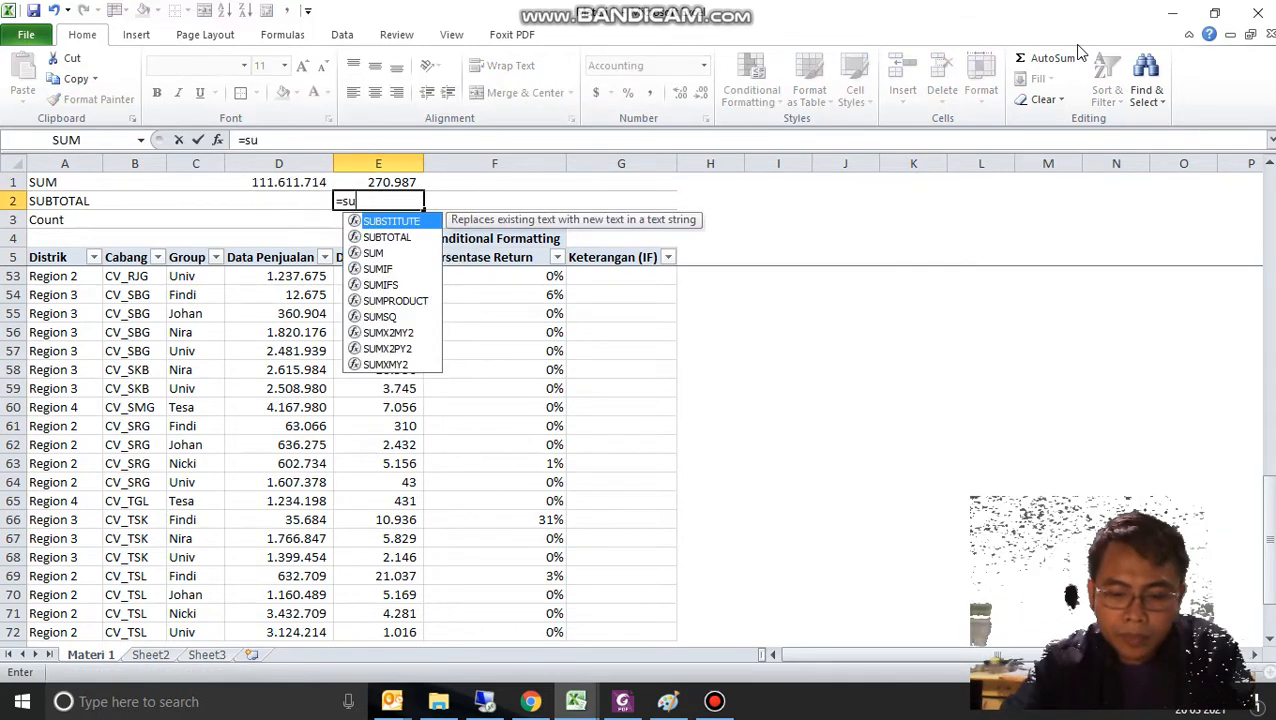
pyautogui.write('btotal(9')
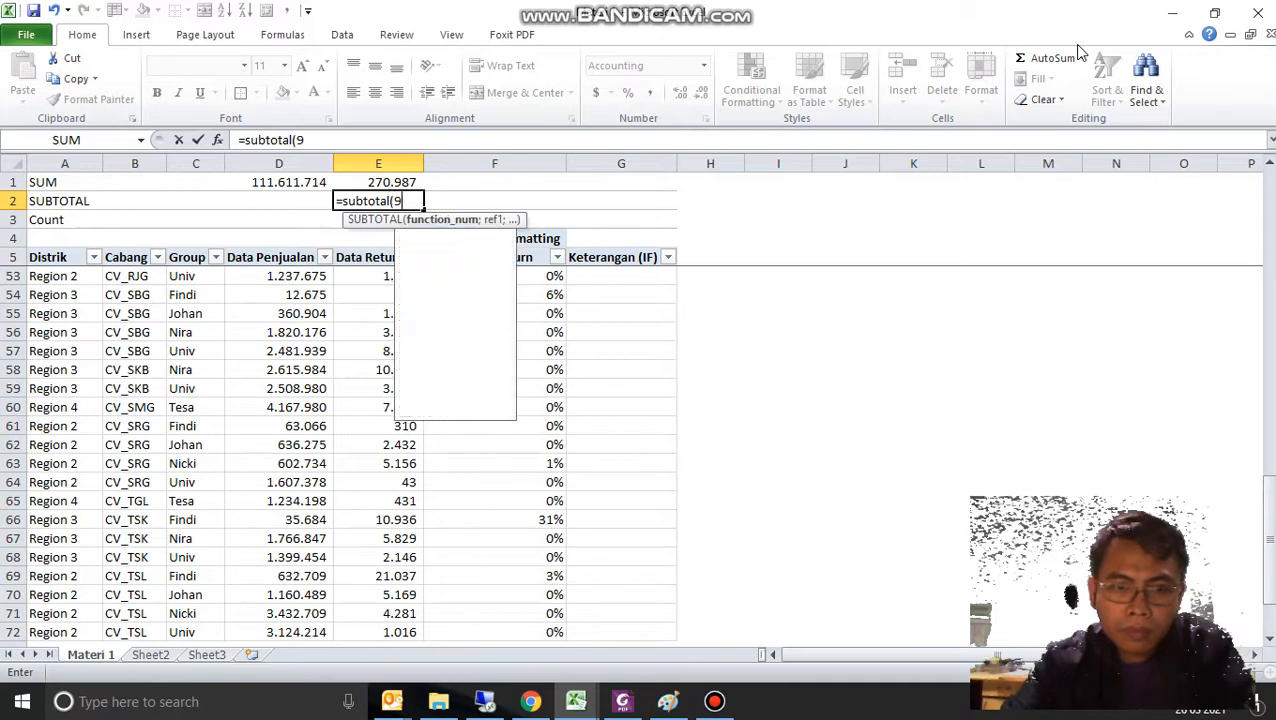
pyautogui.write(';')
pyautogui.press('Down')
pyautogui.press('Down')
pyautogui.press('Down')
pyautogui.press('Down')
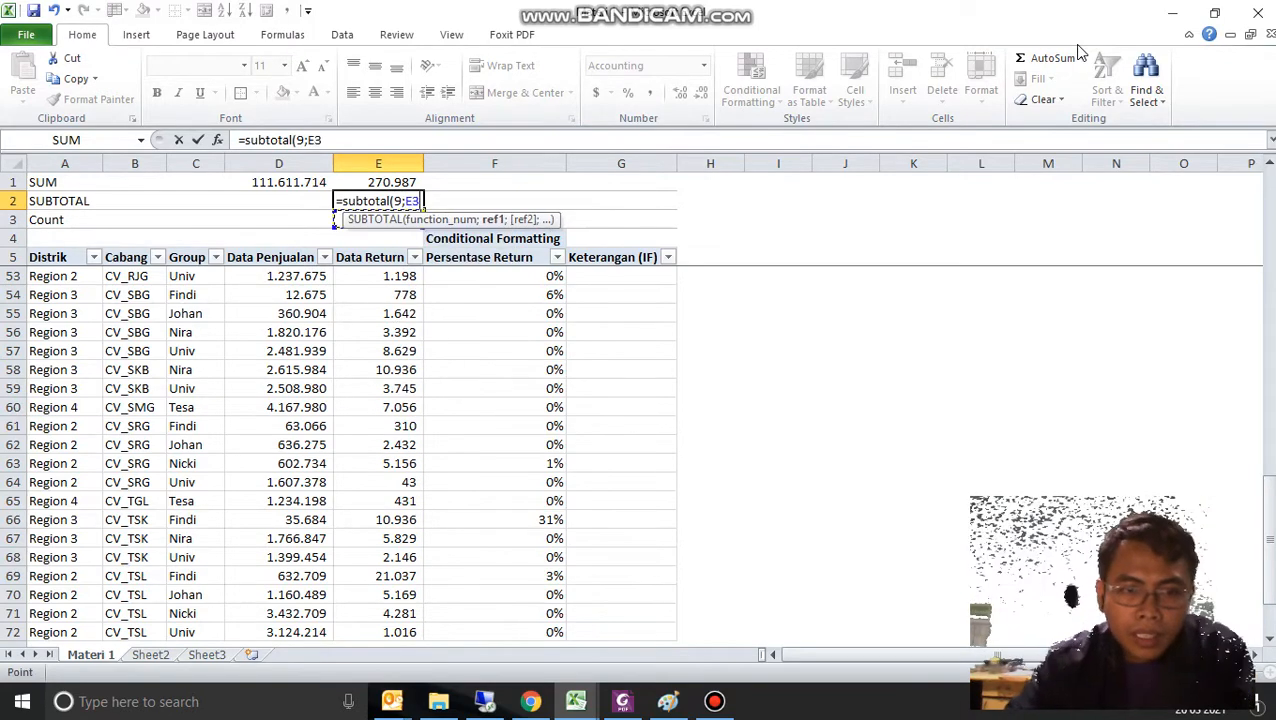
pyautogui.press('Up')
pyautogui.hotkey('ctrl', 'shift', 'Down')
pyautogui.hotkey('ctrl', 'Return')
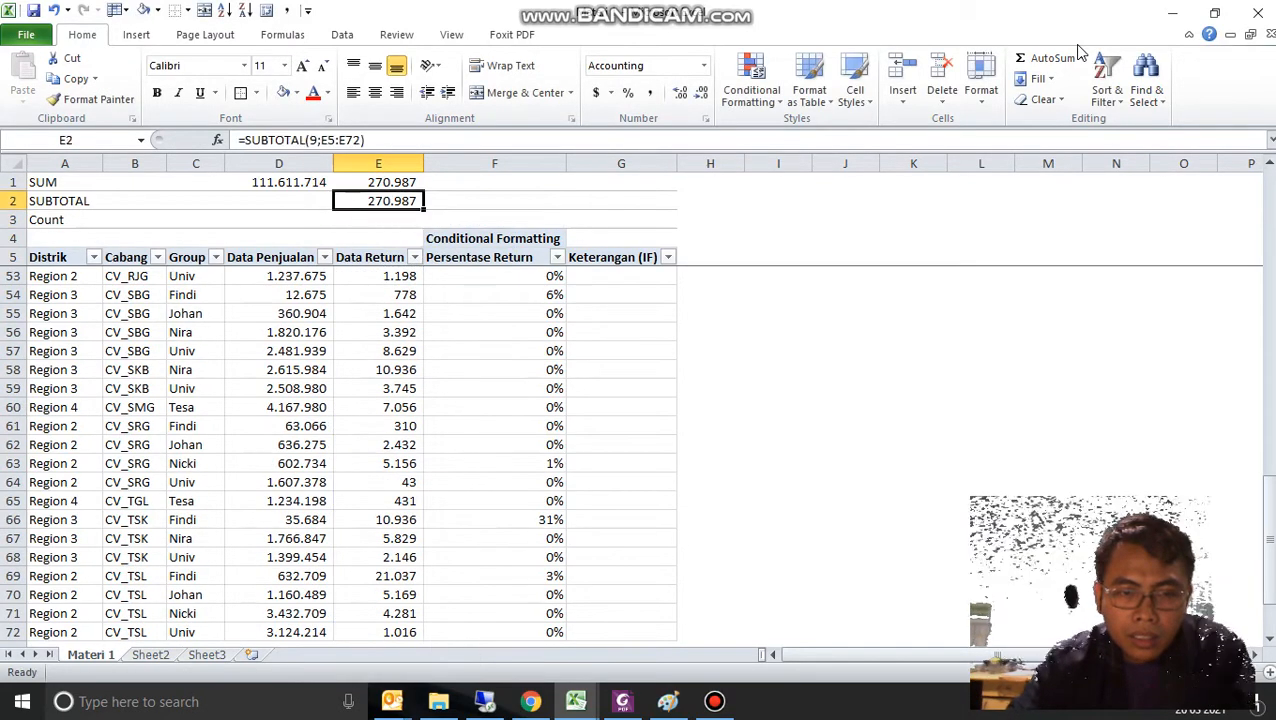
# - Copy the SUBTOTAL formula from E2 into D2 for the Data Penjualan column
pyautogui.hotkey('ctrl', 'c')
pyautogui.press('Left')
pyautogui.hotkey('ctrl', 'v')
pyautogui.press('Escape')
pyautogui.press('Right')
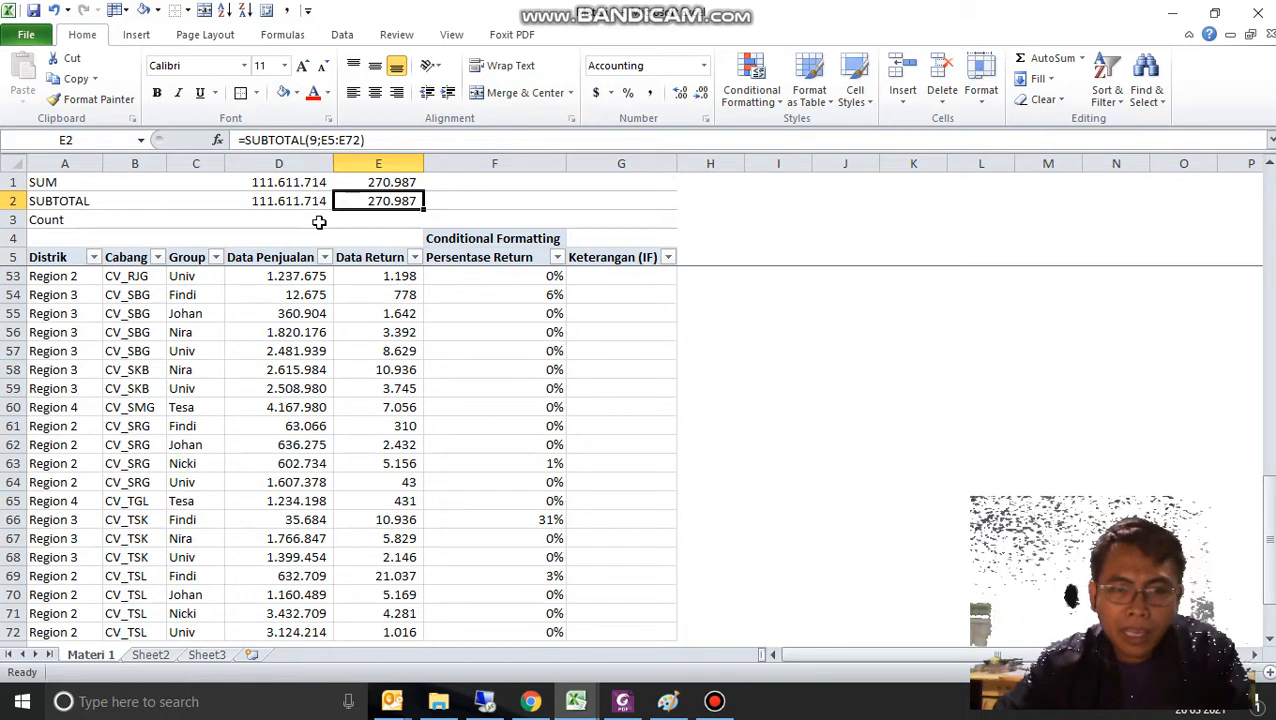
# - Cut the SUBTOTAL formula in E2 back to its function number to bring up the list of available functions
pyautogui.click(406, 146)
pyautogui.press('BackSpace')
pyautogui.press('BackSpace')
pyautogui.press('BackSpace')
pyautogui.press('BackSpace')
pyautogui.press('BackSpace')
pyautogui.press('BackSpace')
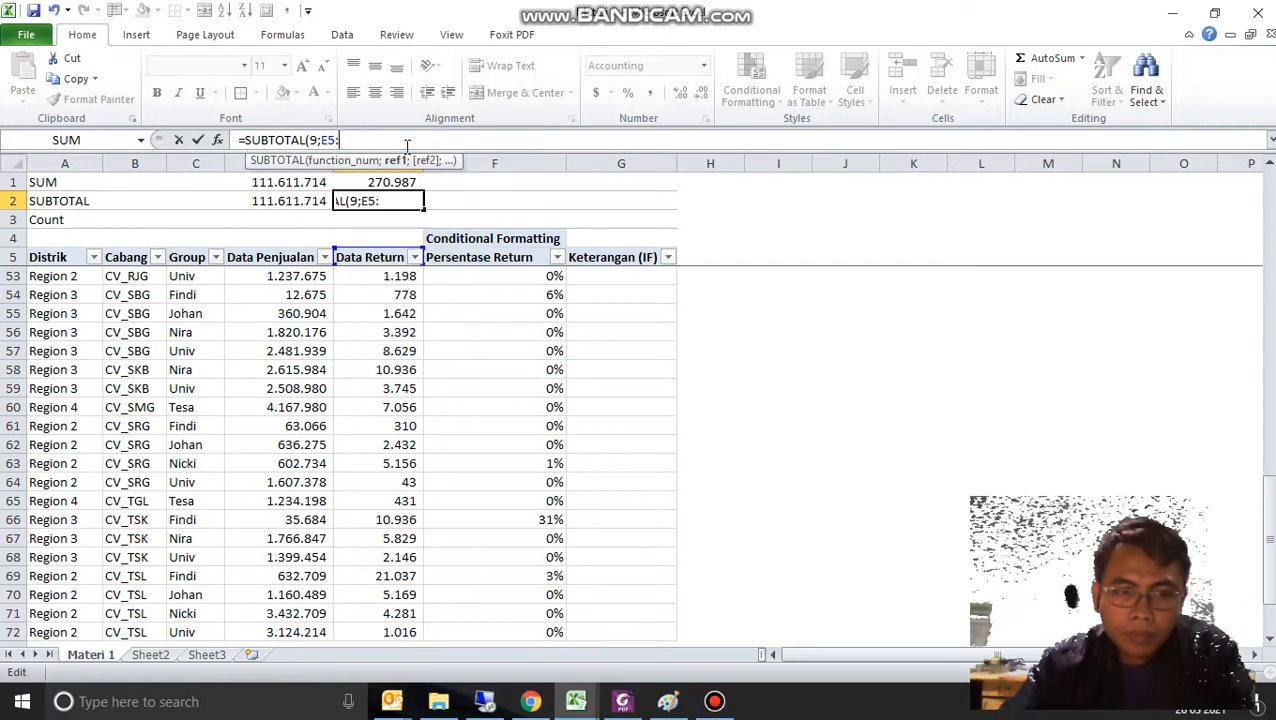
pyautogui.press('BackSpace')
pyautogui.press('BackSpace')
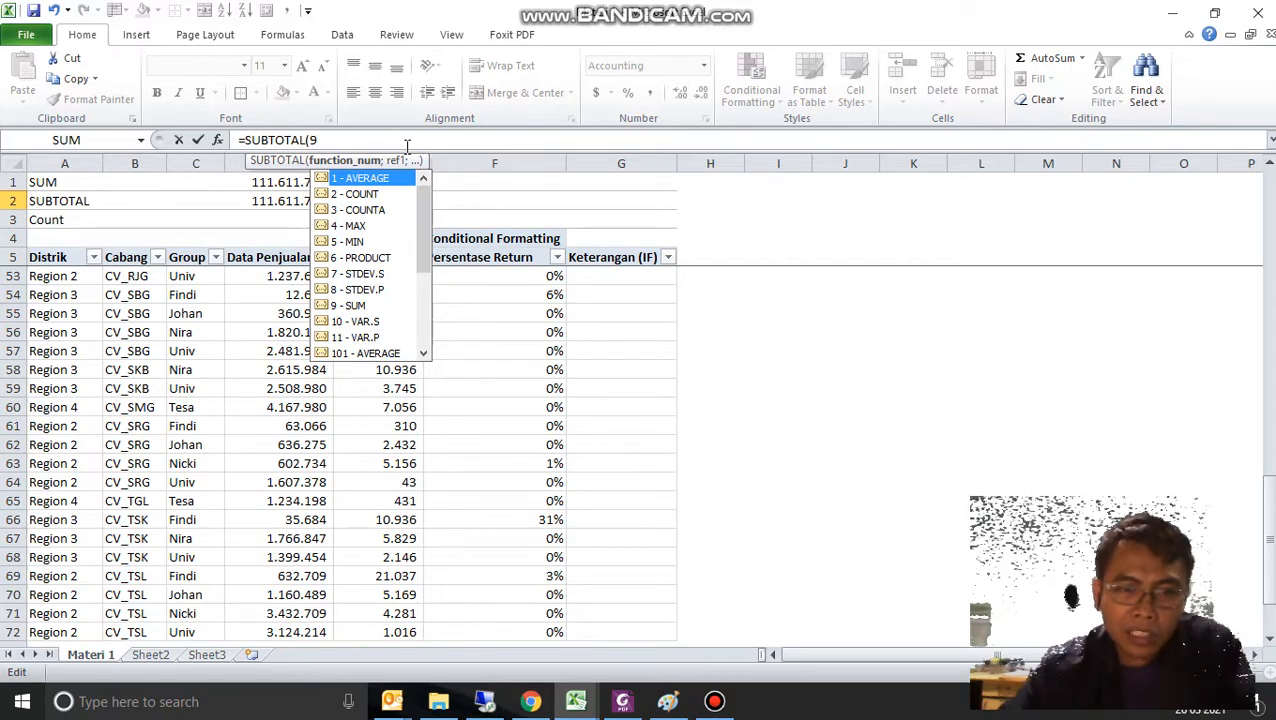
pyautogui.press('Down')
pyautogui.press('Up')
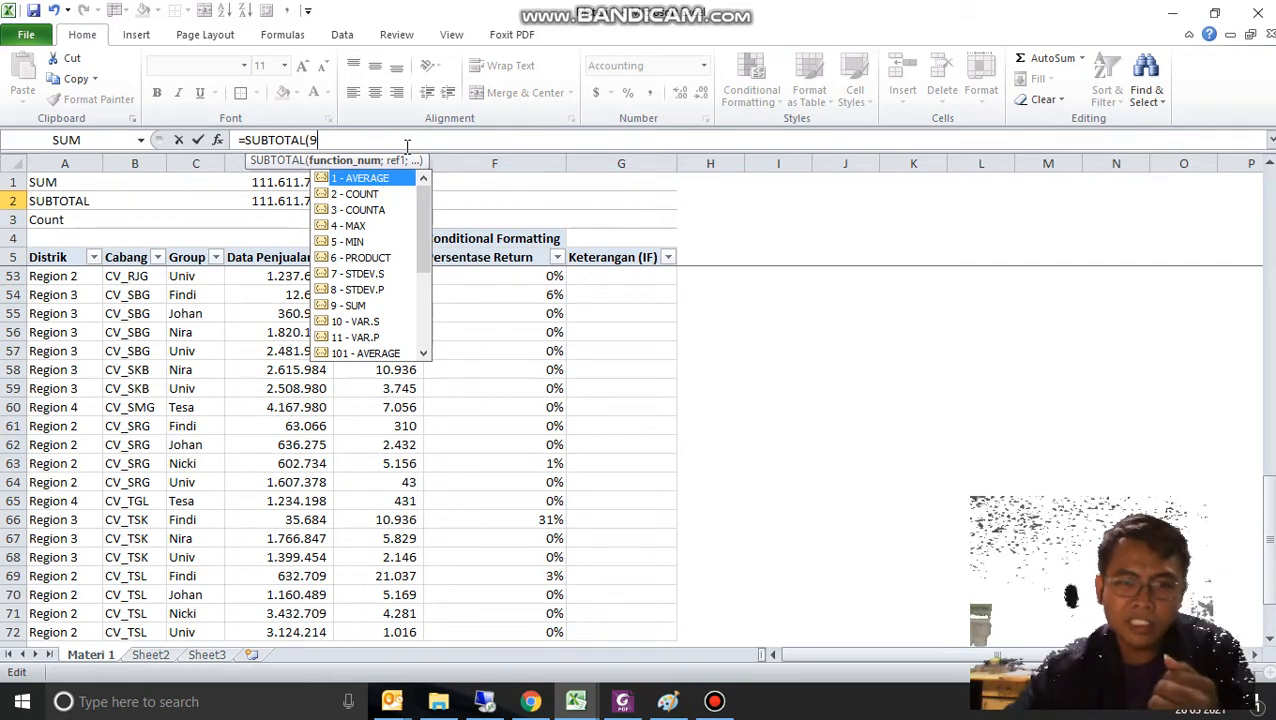
# - Choose function 9 - SUM for the SUBTOTAL formula in E2 and complete it with the range E5:E72
pyautogui.press('Down')
pyautogui.press('Down')
pyautogui.press('Down')
pyautogui.press('Down')
pyautogui.press('Down')
pyautogui.press('Down')
pyautogui.press('Down')
pyautogui.press('Down')
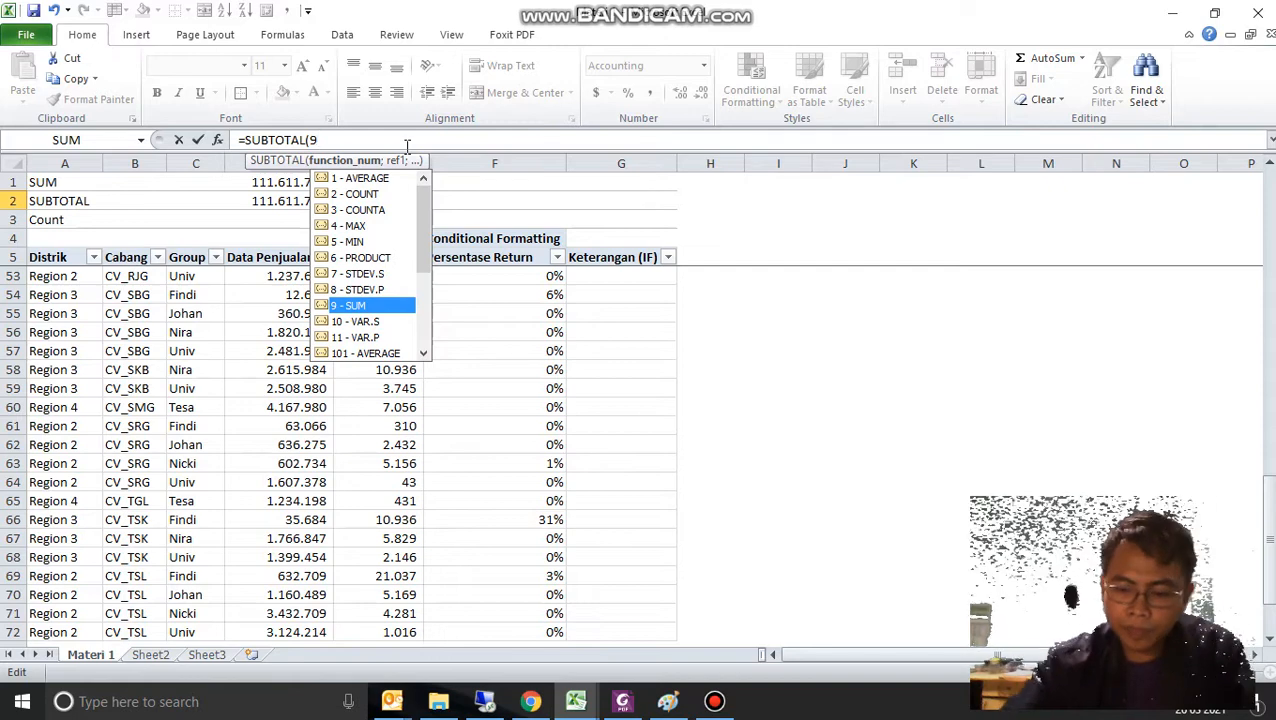
pyautogui.press('Tab')
pyautogui.write(';')
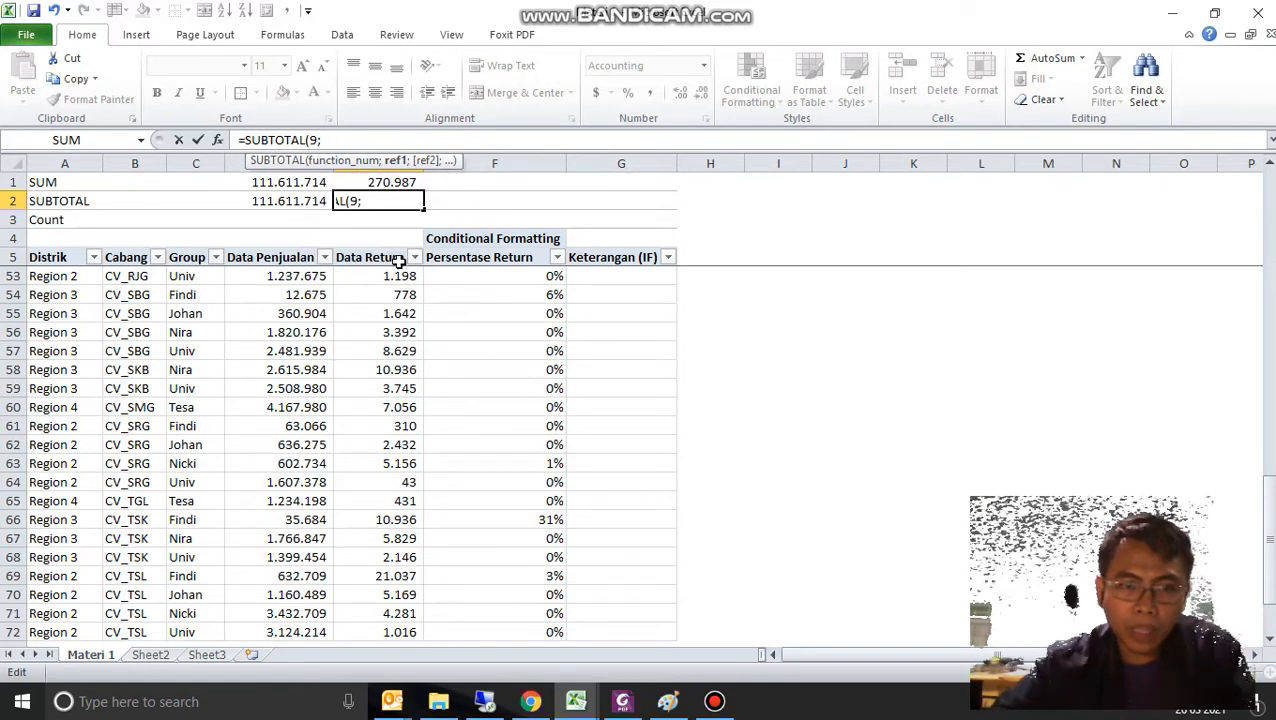
pyautogui.click(392, 260)
pyautogui.hotkey('ctrl', 'shift', 'Down')
pyautogui.press('Return')
pyautogui.press('Up')
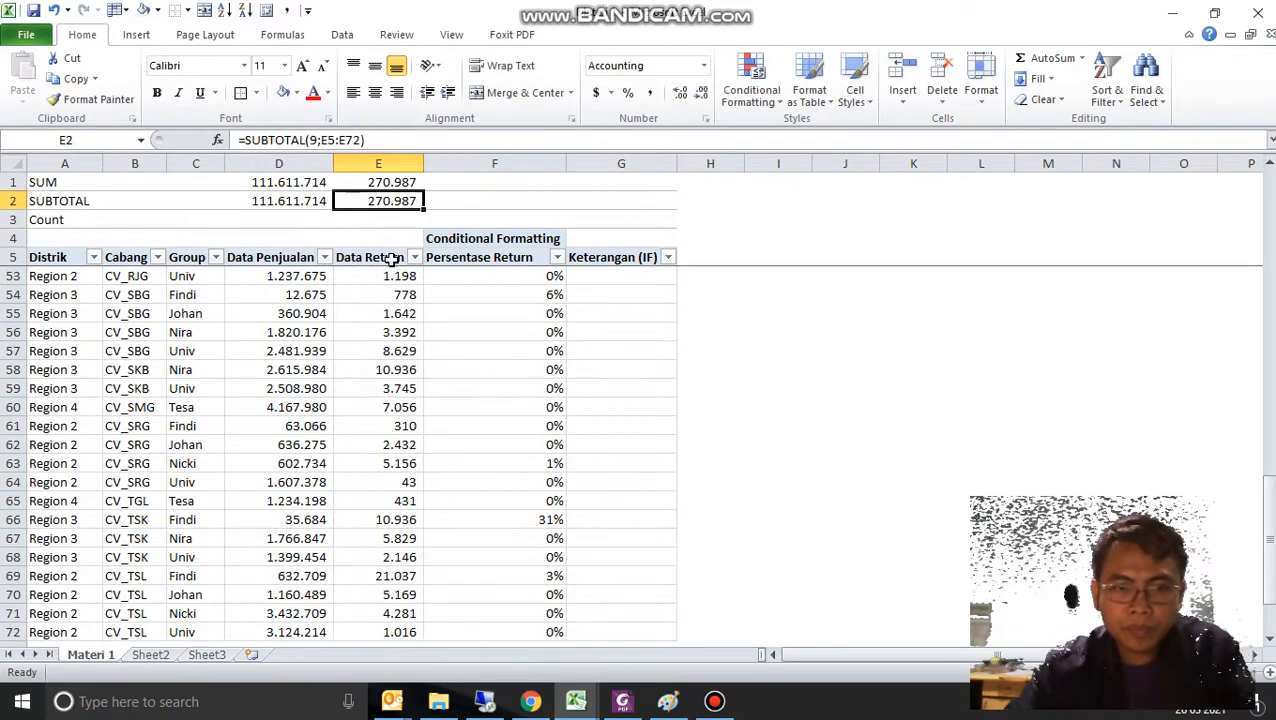
# - Compare the SUM and SUBTOTAL formulas in E1 and E2 and examine summary rows 1 to 3 above the table
pyautogui.press('Down')
pyautogui.press('Up')
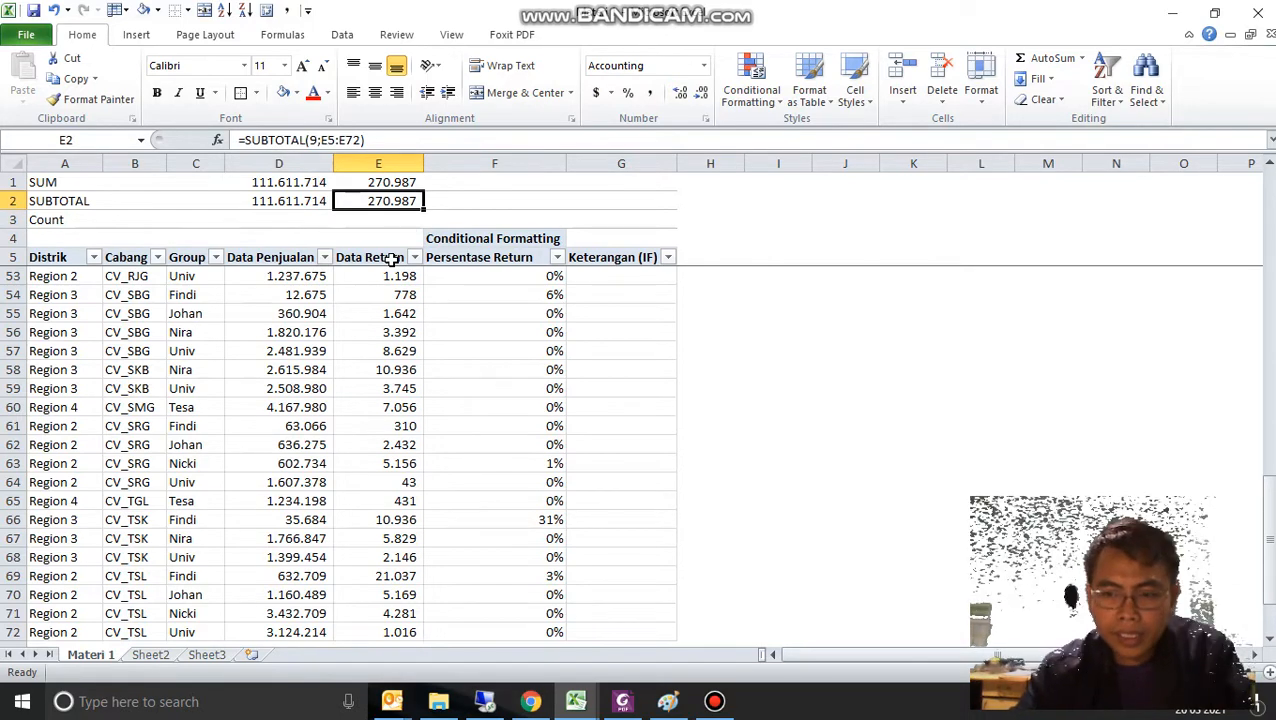
pyautogui.press('Up')
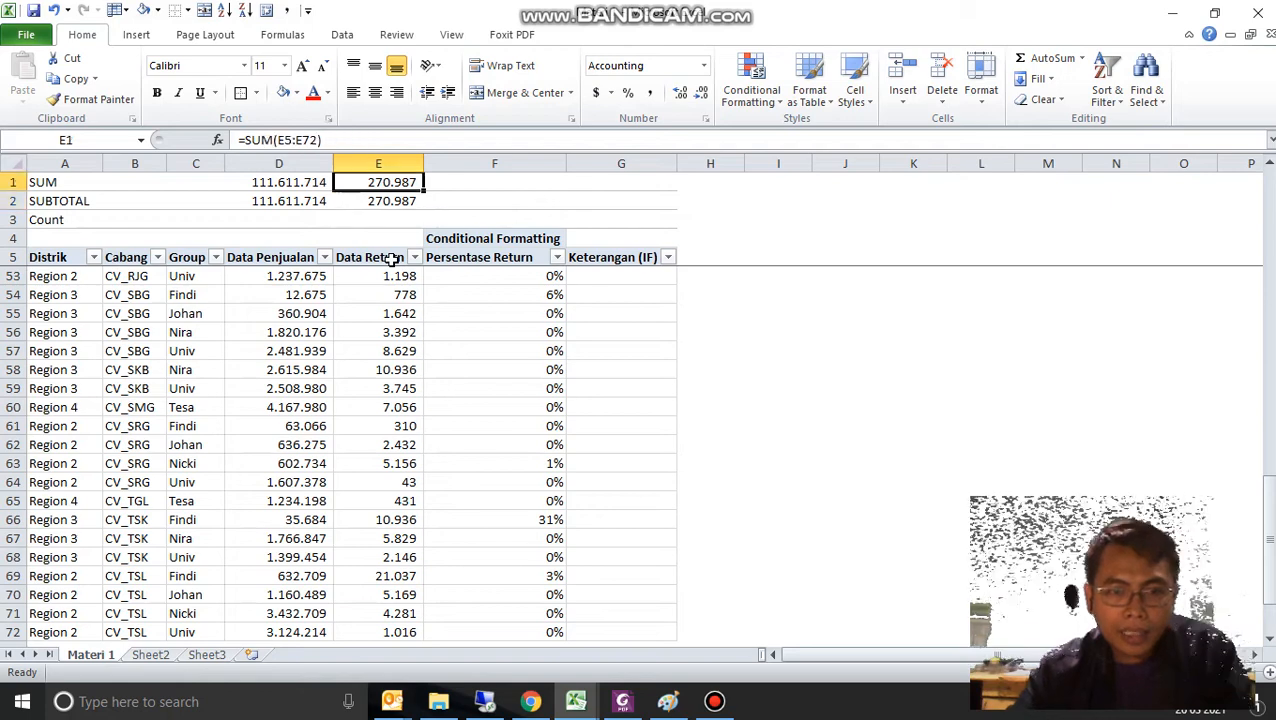
pyautogui.press('Down')
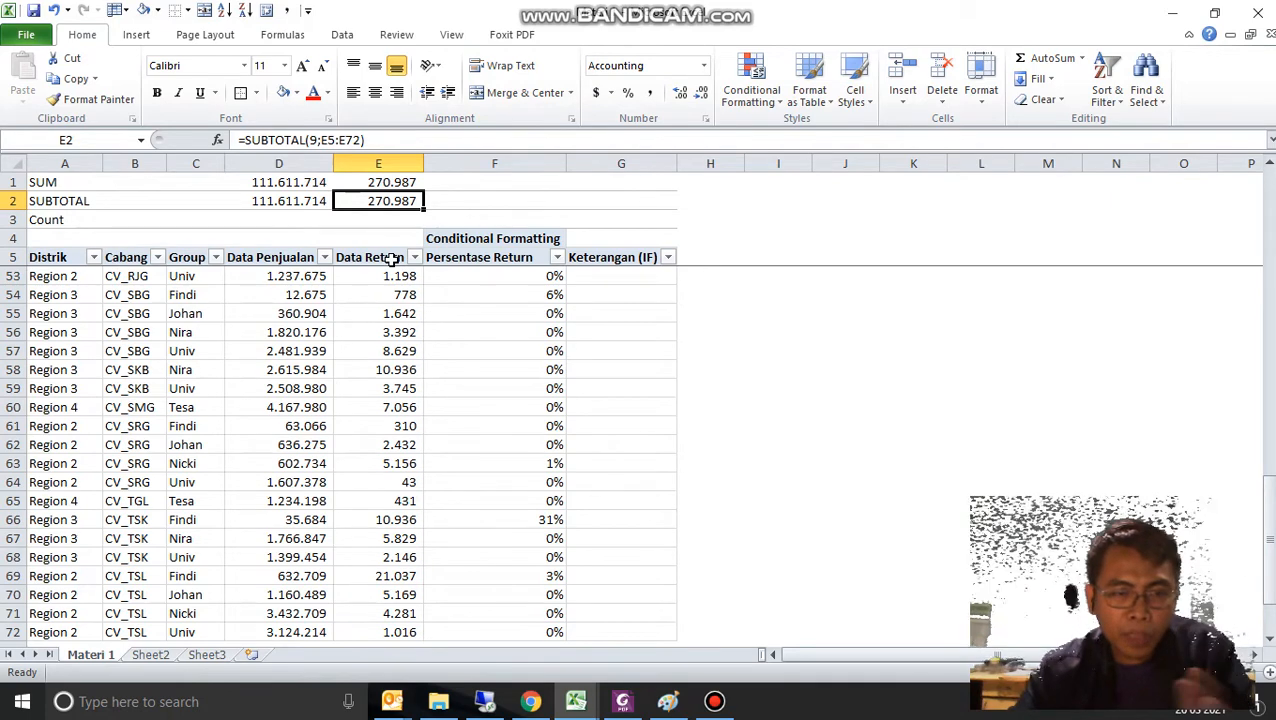
pyautogui.press('Down')
pyautogui.hotkey('shift', 'space')
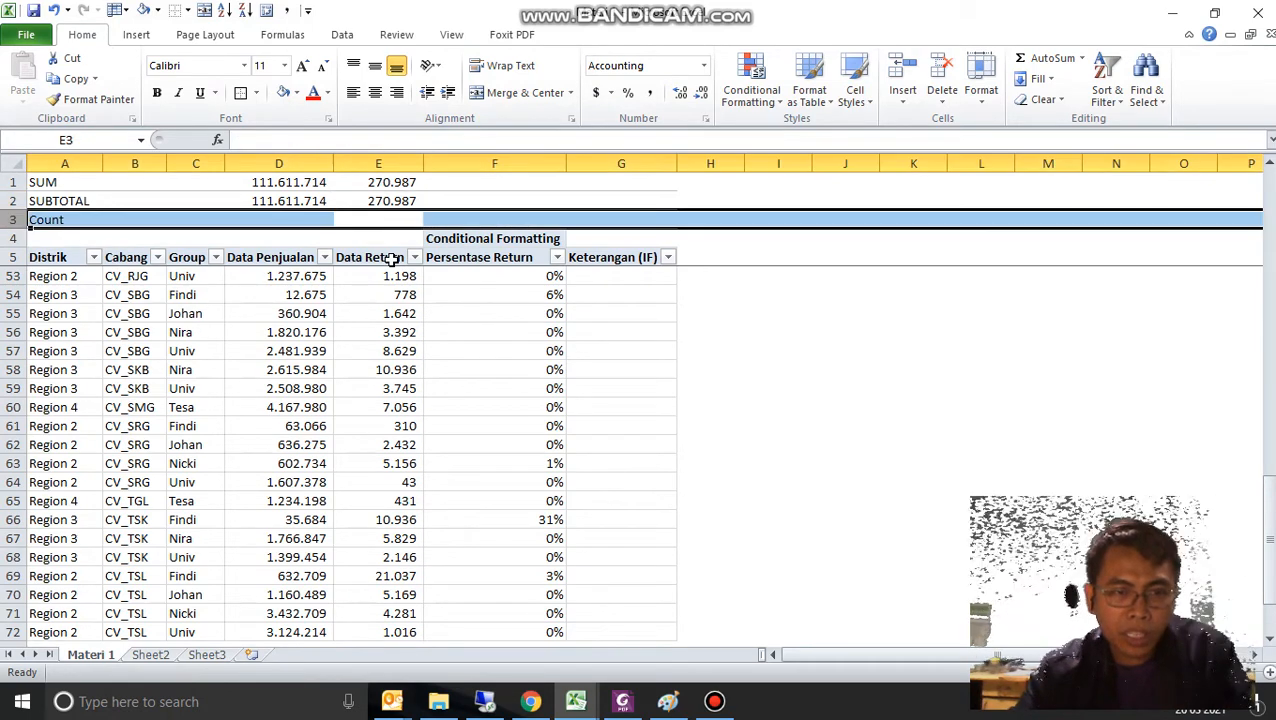
pyautogui.press('Up')
pyautogui.press('Down')
pyautogui.press('Up')
pyautogui.press('Up')
pyautogui.hotkey('shift', 'space')
pyautogui.hotkey('shift', 'Down')
pyautogui.hotkey('shift', 'Down')
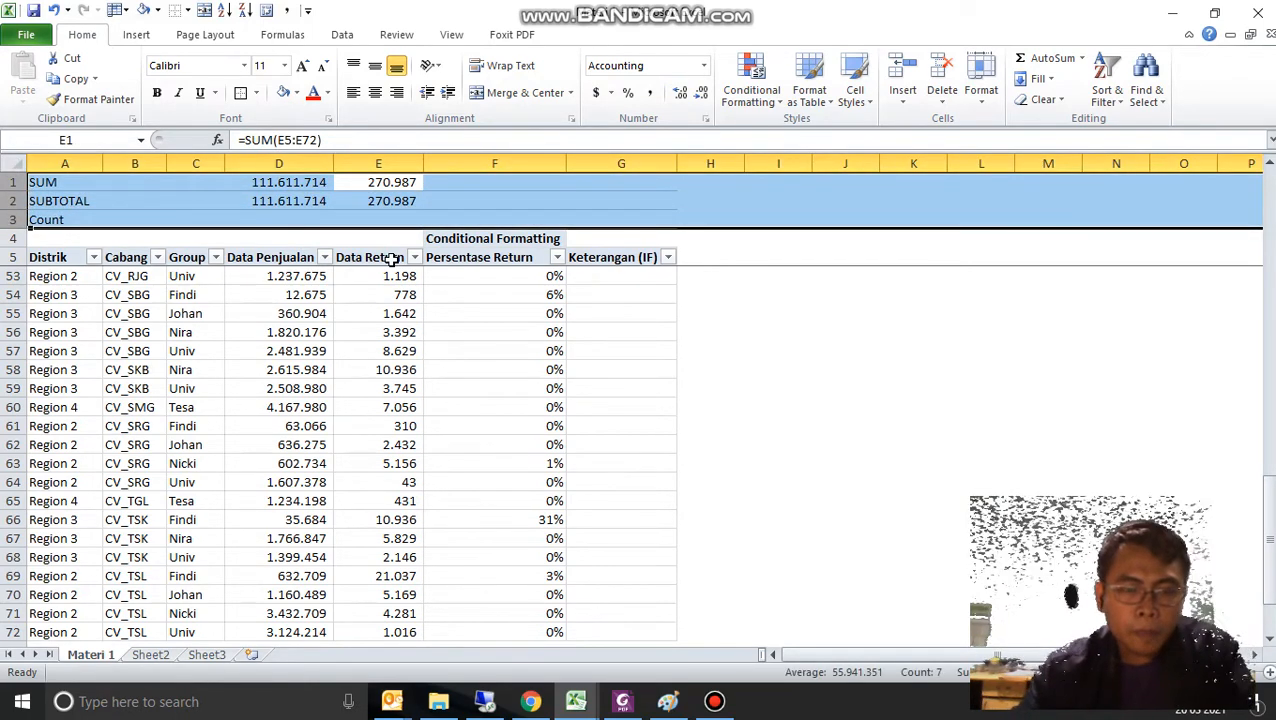
pyautogui.press('Down')
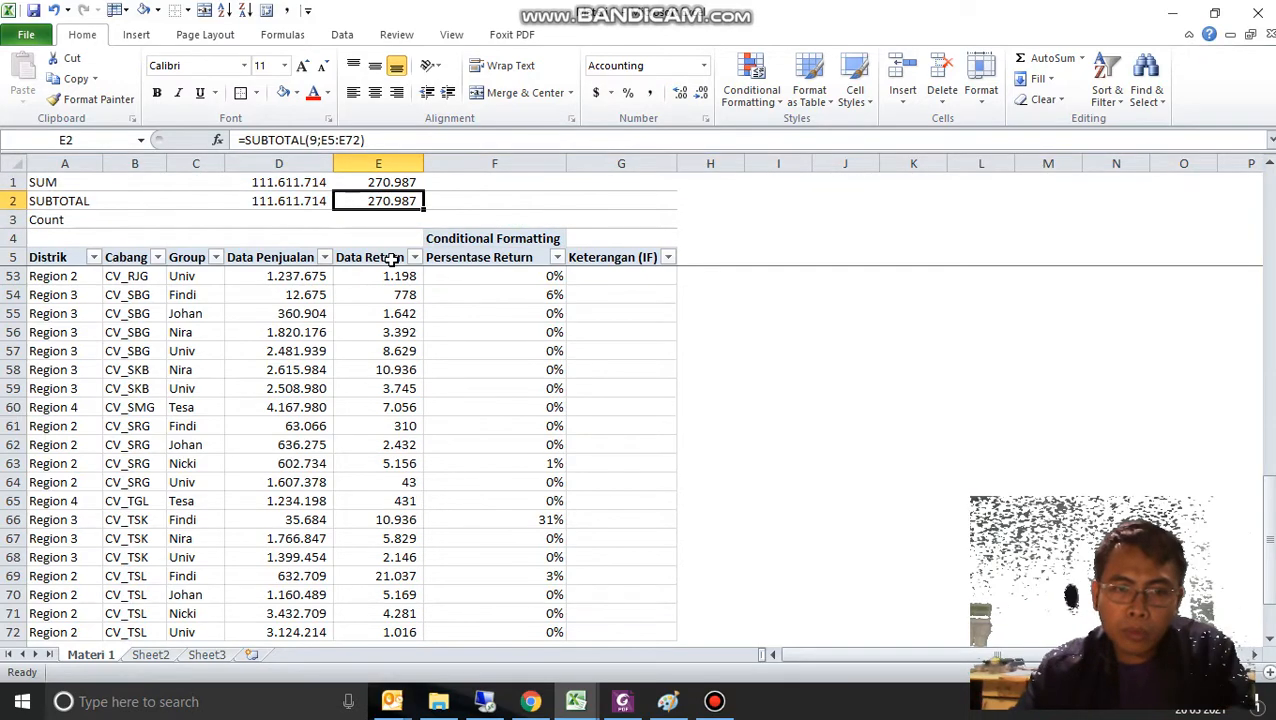
# - Filter the Distrik column to show only Region 1
pyautogui.press('Down')
pyautogui.press('Down')
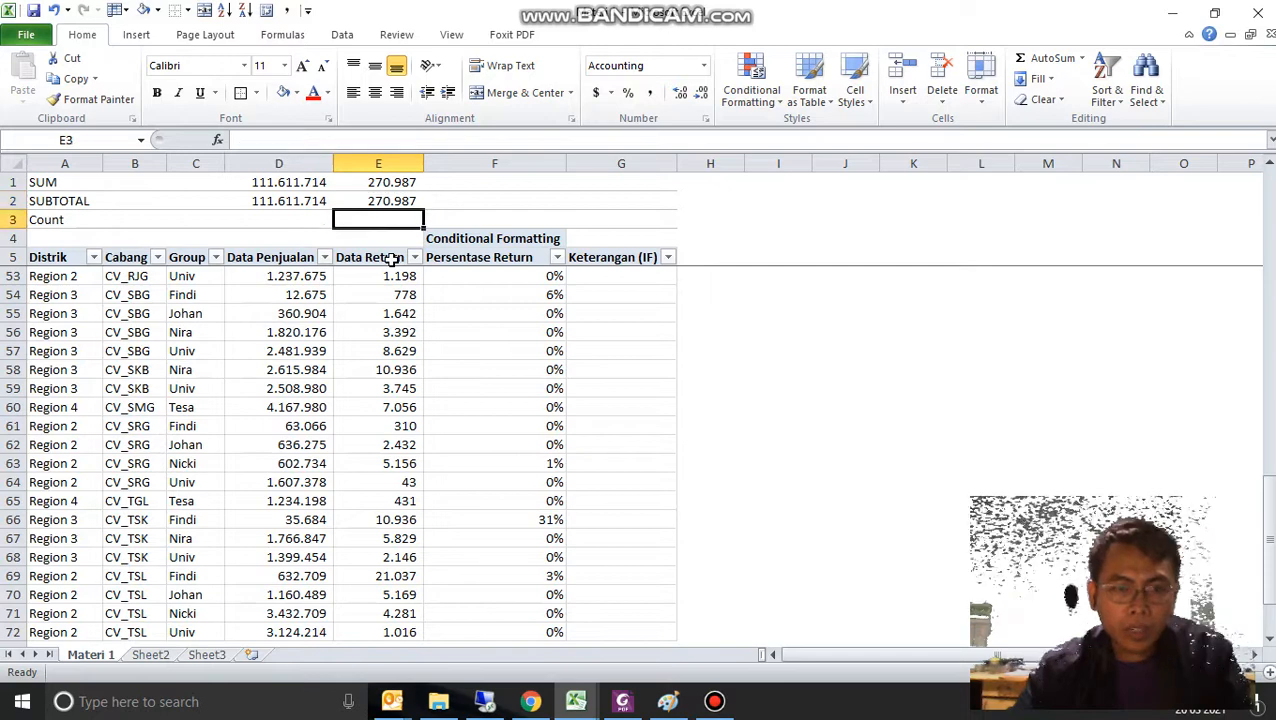
pyautogui.press('Down')
pyautogui.press('Left')
pyautogui.press('Left')
pyautogui.press('Left')
pyautogui.press('Left')
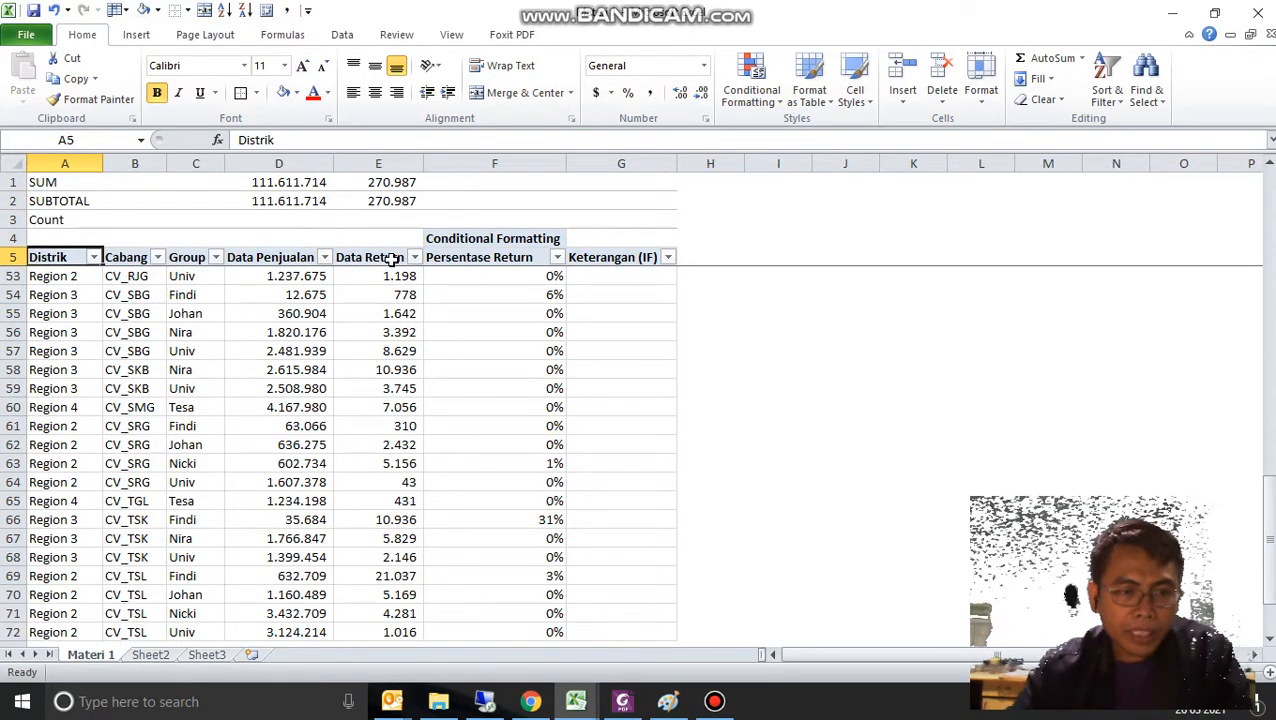
pyautogui.hotkey('alt', 'Down')
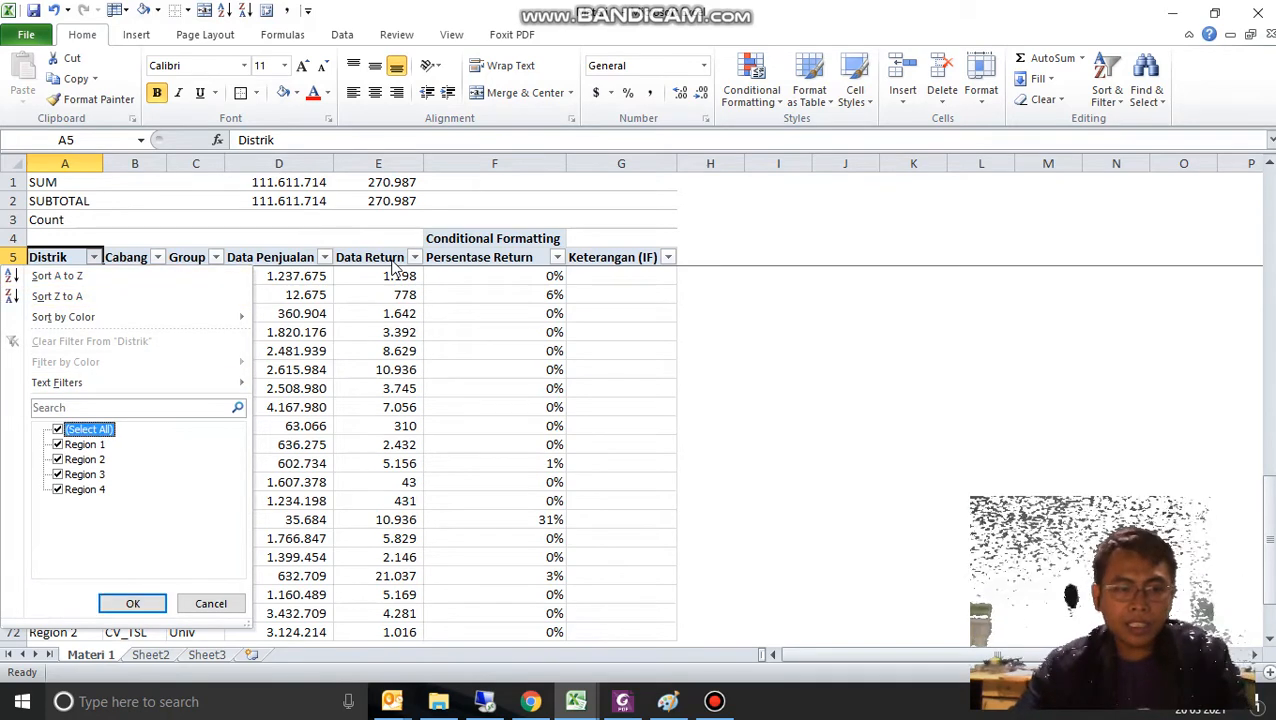
pyautogui.press('space')
pyautogui.press('Down')
pyautogui.press('Down')
pyautogui.press('Down')
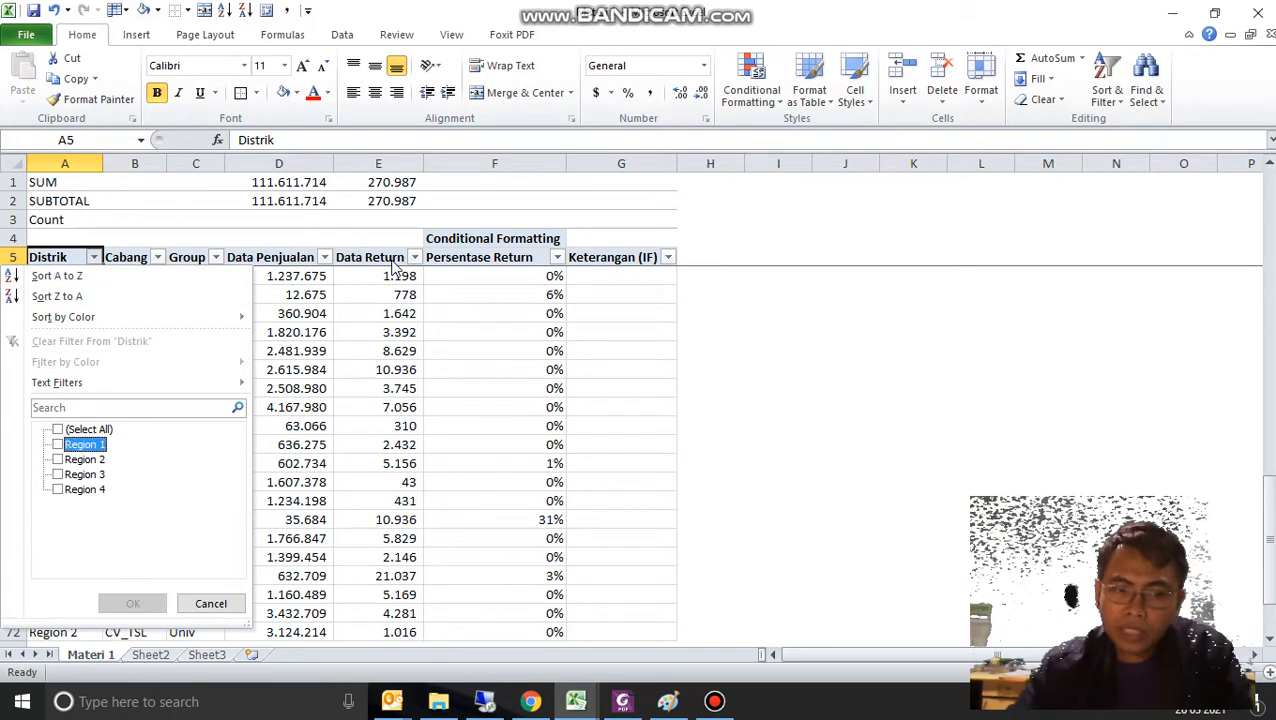
pyautogui.press('space')
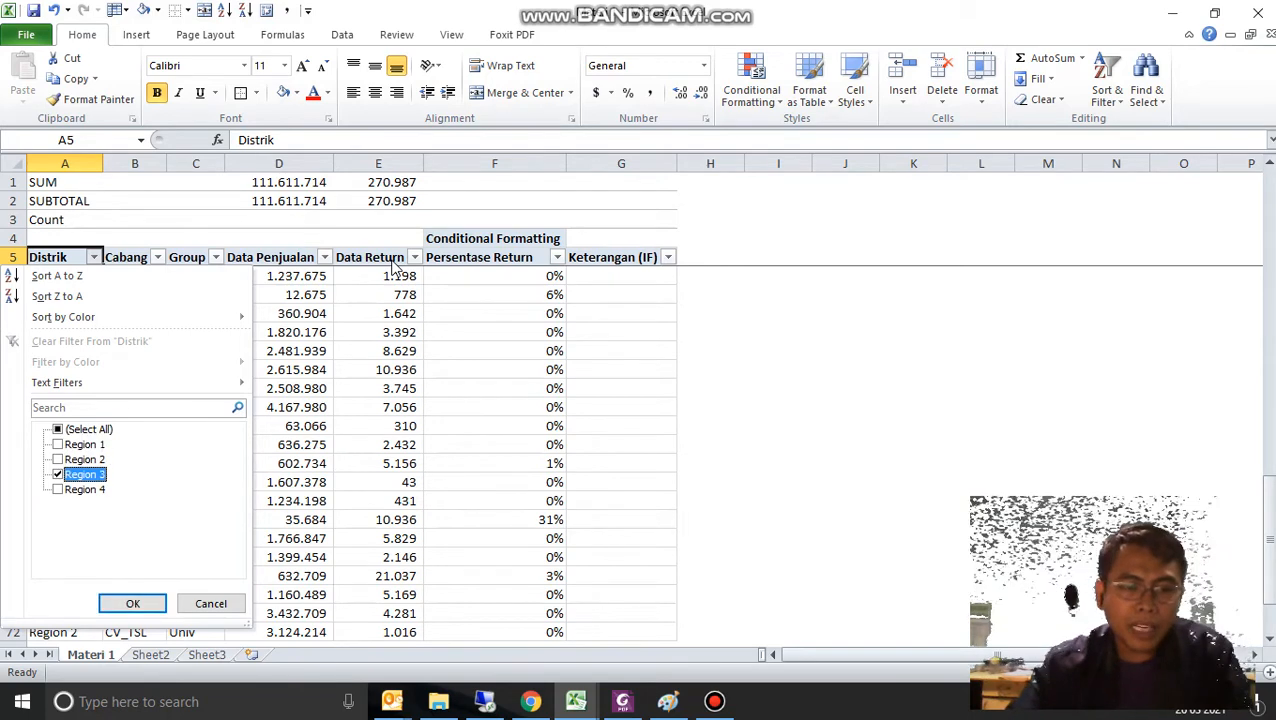
pyautogui.press('space')
pyautogui.press('Up')
pyautogui.press('Up')
pyautogui.press('space')
pyautogui.press('Return')
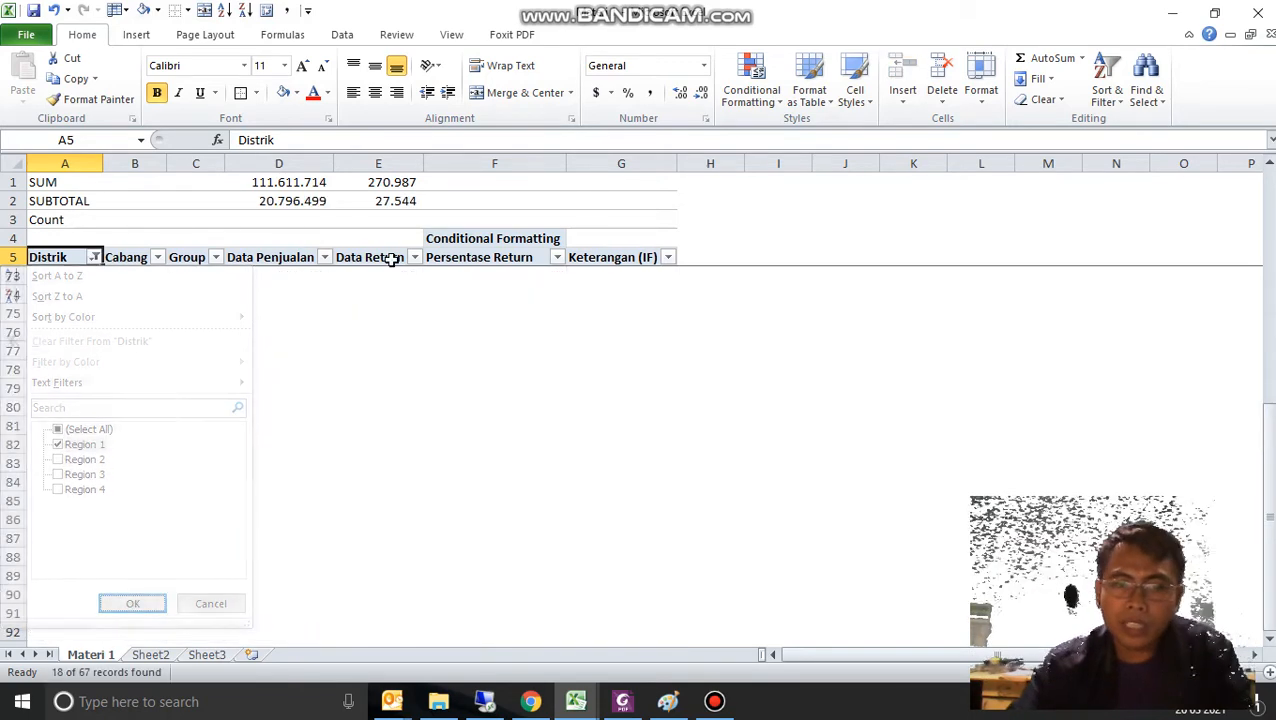
# - Compare the SUM and SUBTOTAL values of the Data Penjualan column against the rows filtered by region
pyautogui.press('Right')
pyautogui.press('Right')
pyautogui.press('Up')
pyautogui.press('Right')
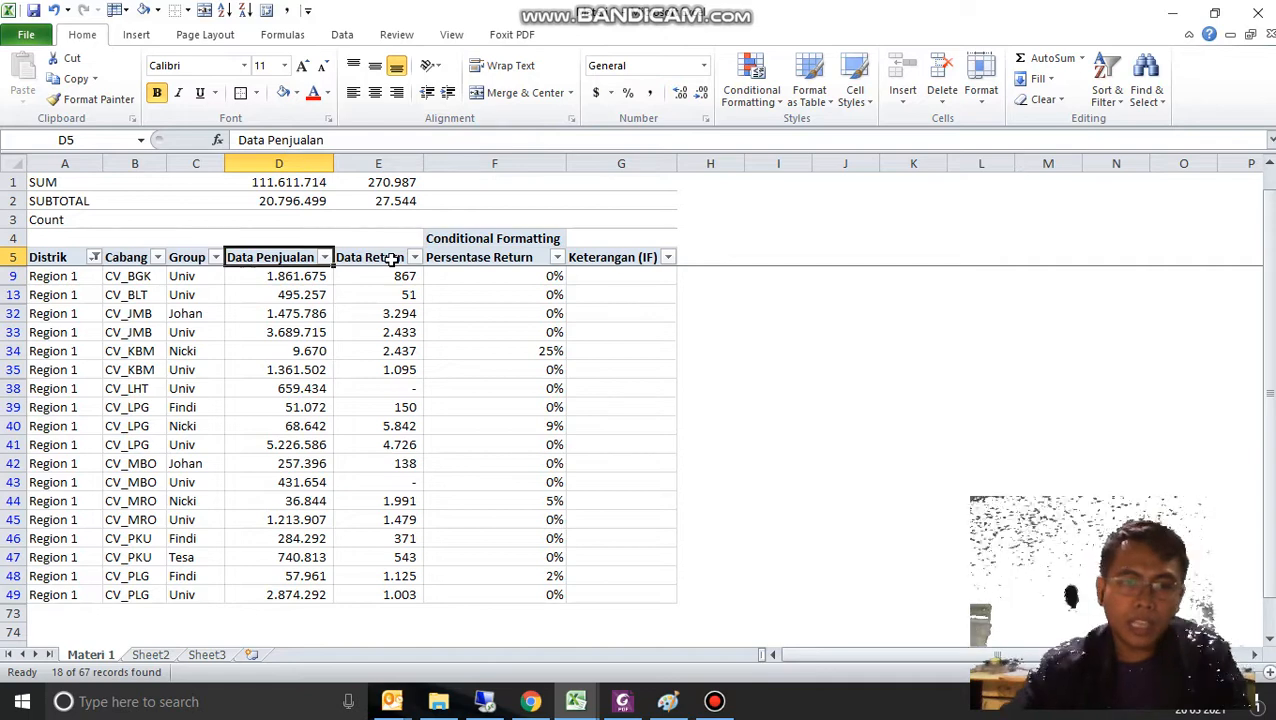
pyautogui.press('Up')
pyautogui.press('Up')
pyautogui.press('Up')
pyautogui.press('Up')
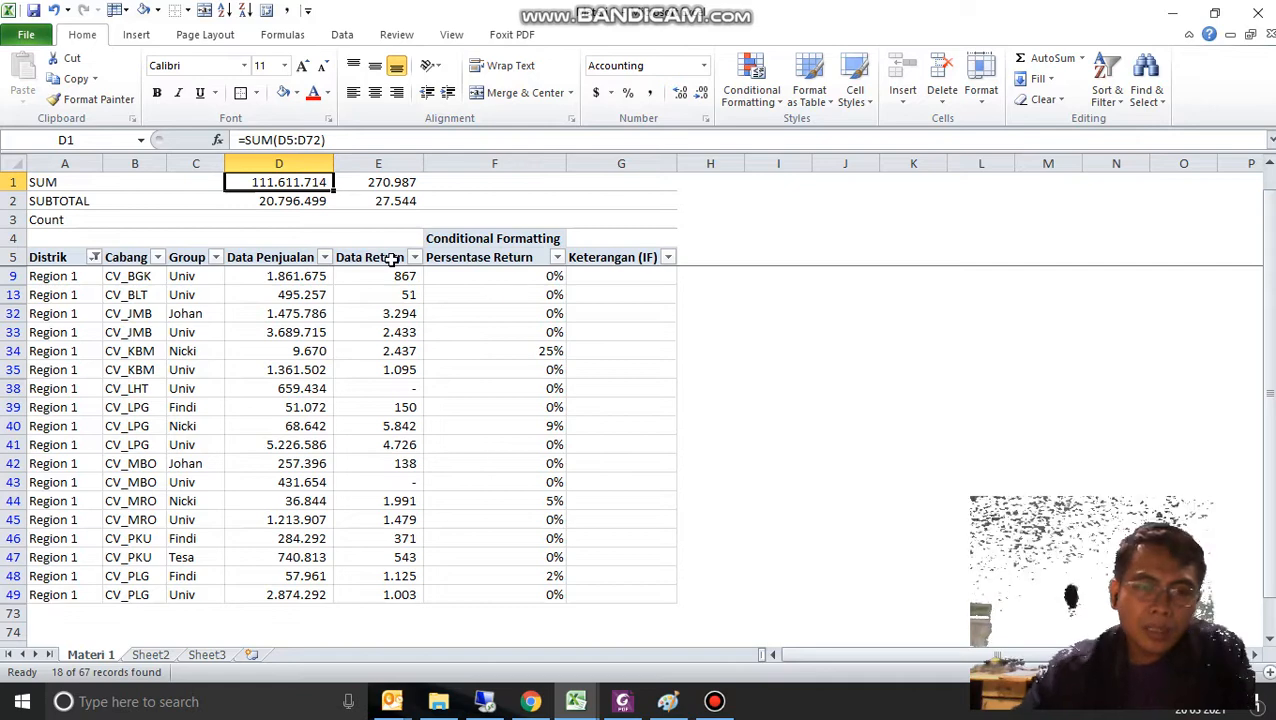
pyautogui.press('Down')
pyautogui.press('Down')
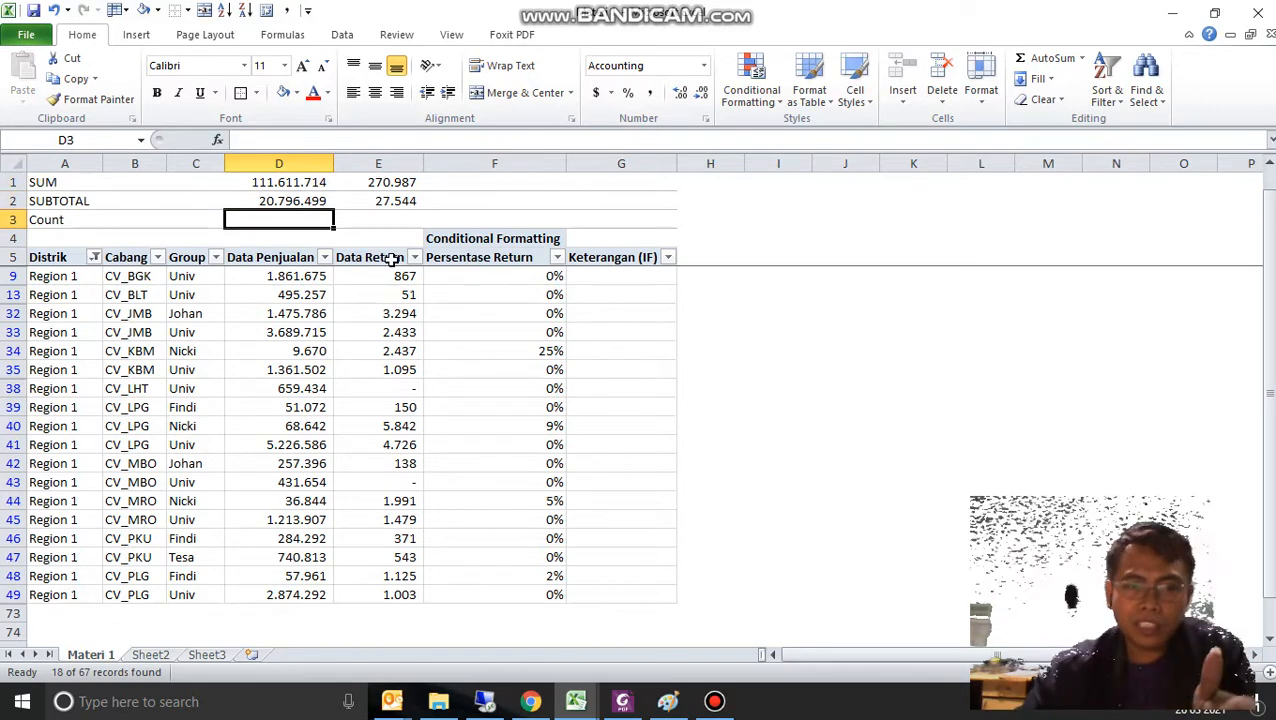
# - Compare the SUBTOTAL formula in D2 with the SUM formula in D1 for the filtered Data Penjualan column
pyautogui.press('Up')
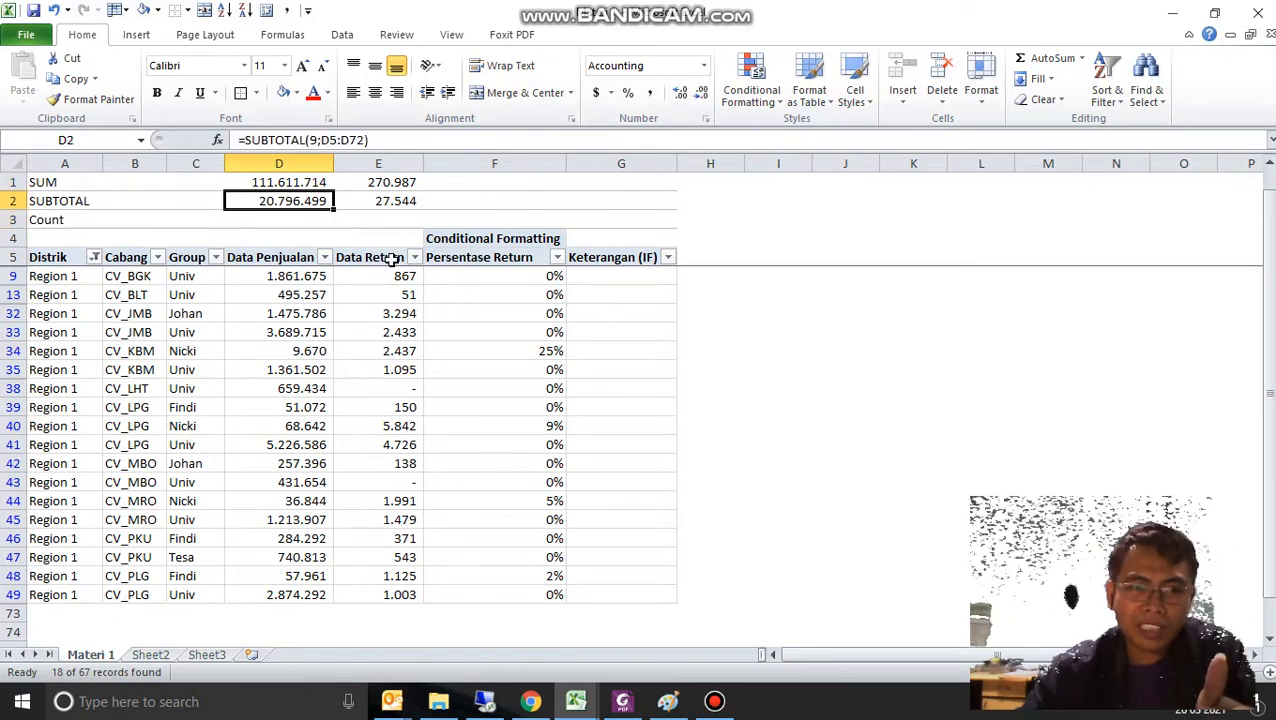
pyautogui.press('Down')
pyautogui.press('Up')
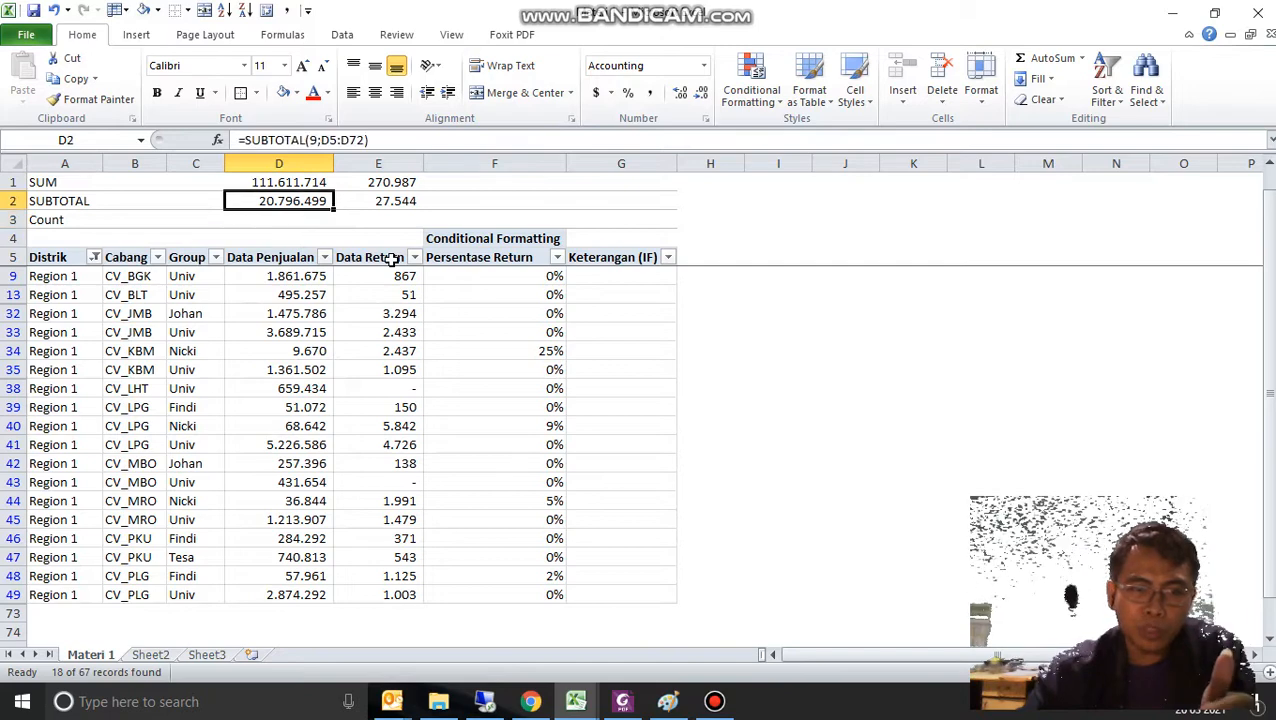
pyautogui.press('Down')
pyautogui.press('Up')
pyautogui.press('Down')
pyautogui.press('Up')
pyautogui.press('Up')
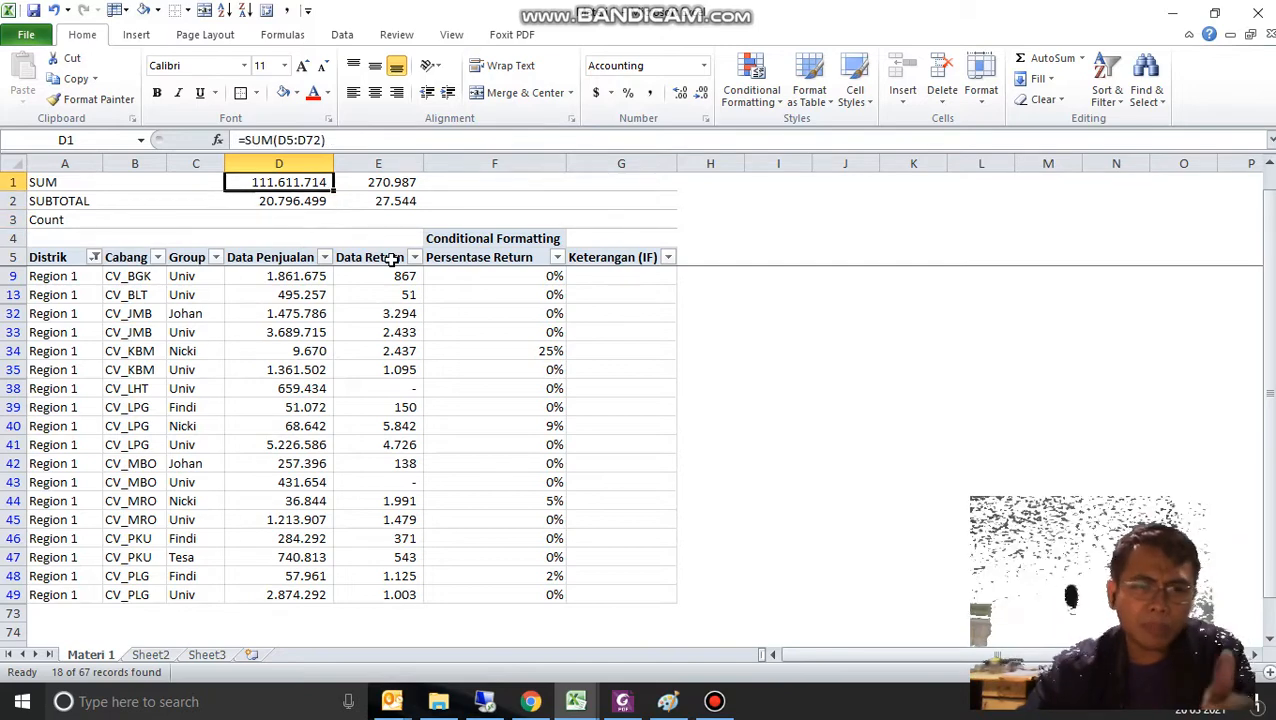
pyautogui.press('Down')
pyautogui.hotkey('shift', 'Right')
pyautogui.press('Delete')
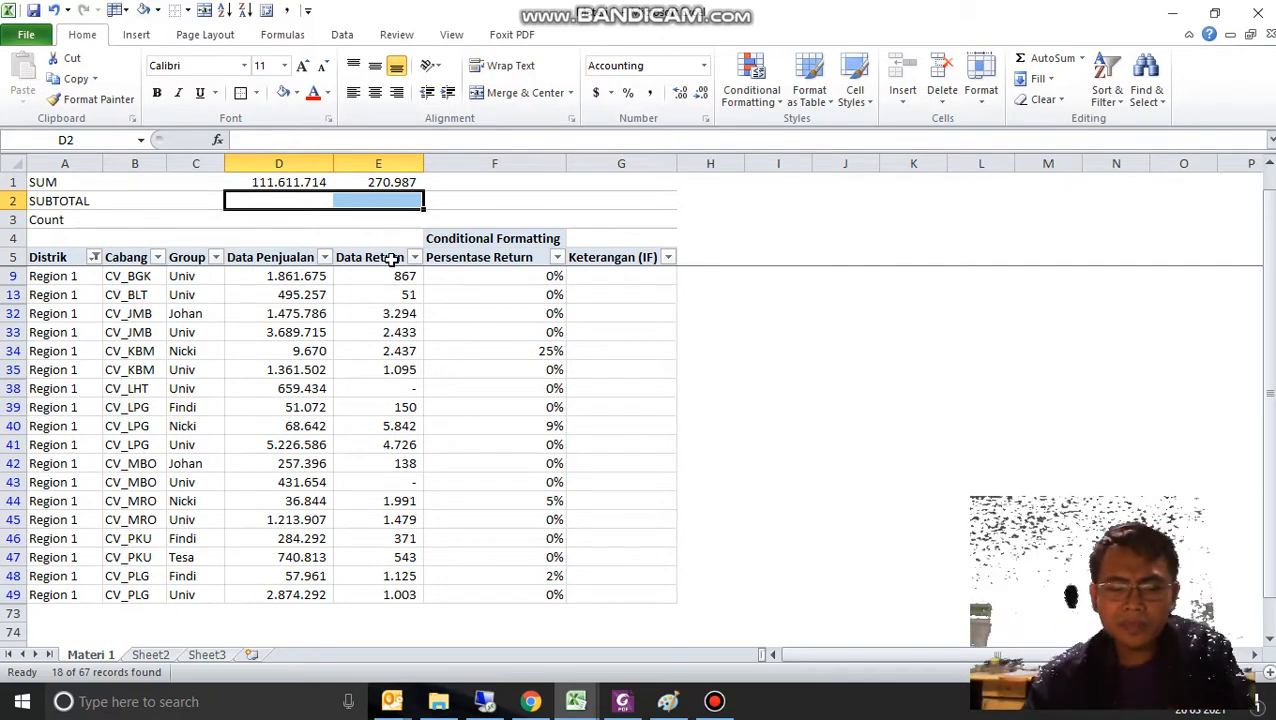
pyautogui.hotkey('ctrl', 'z')
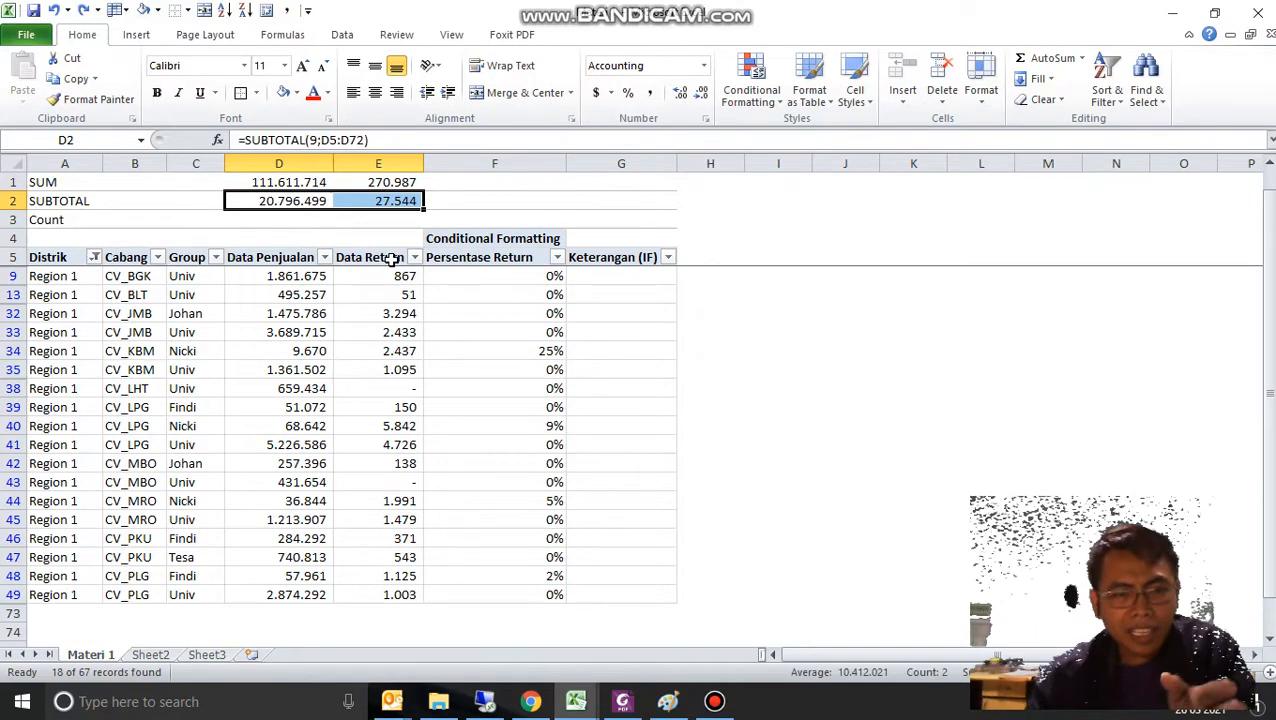
# - Clear the filter from the Distrik column so that all regions are included
pyautogui.press('Down')
pyautogui.press('Up')
pyautogui.press('Down')
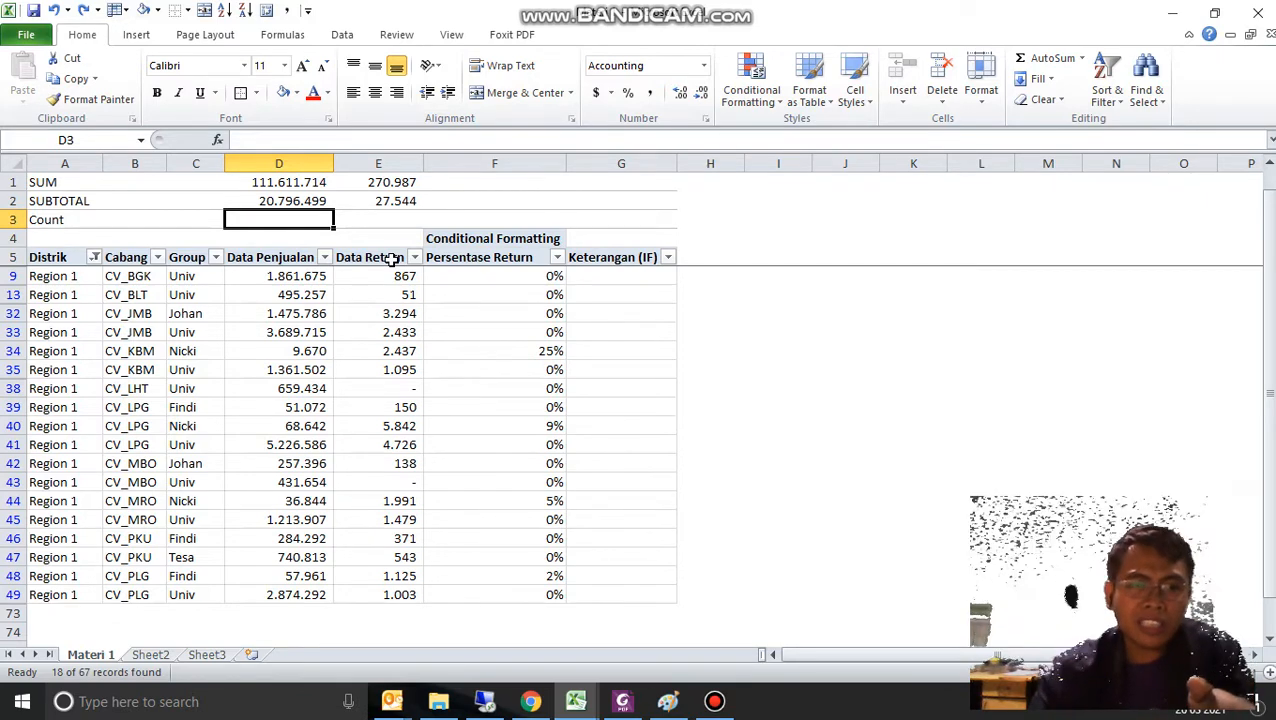
pyautogui.press('Down')
pyautogui.press('Down')
pyautogui.hotkey('ctrl', 'Left')
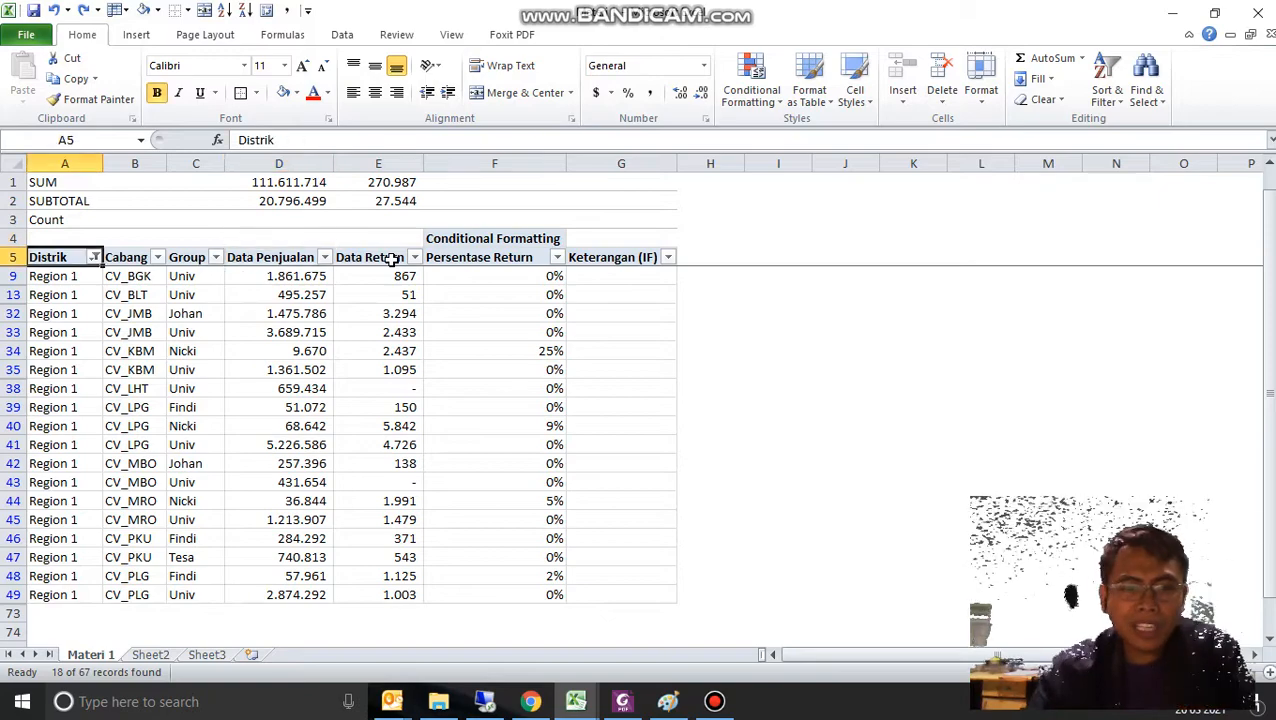
pyautogui.hotkey('alt', 'Down')
pyautogui.press('c')
# - Filter the Group column to show only the first listed group
pyautogui.press('Down')
pyautogui.press('Right')
pyautogui.press('Right')
pyautogui.press('Up')
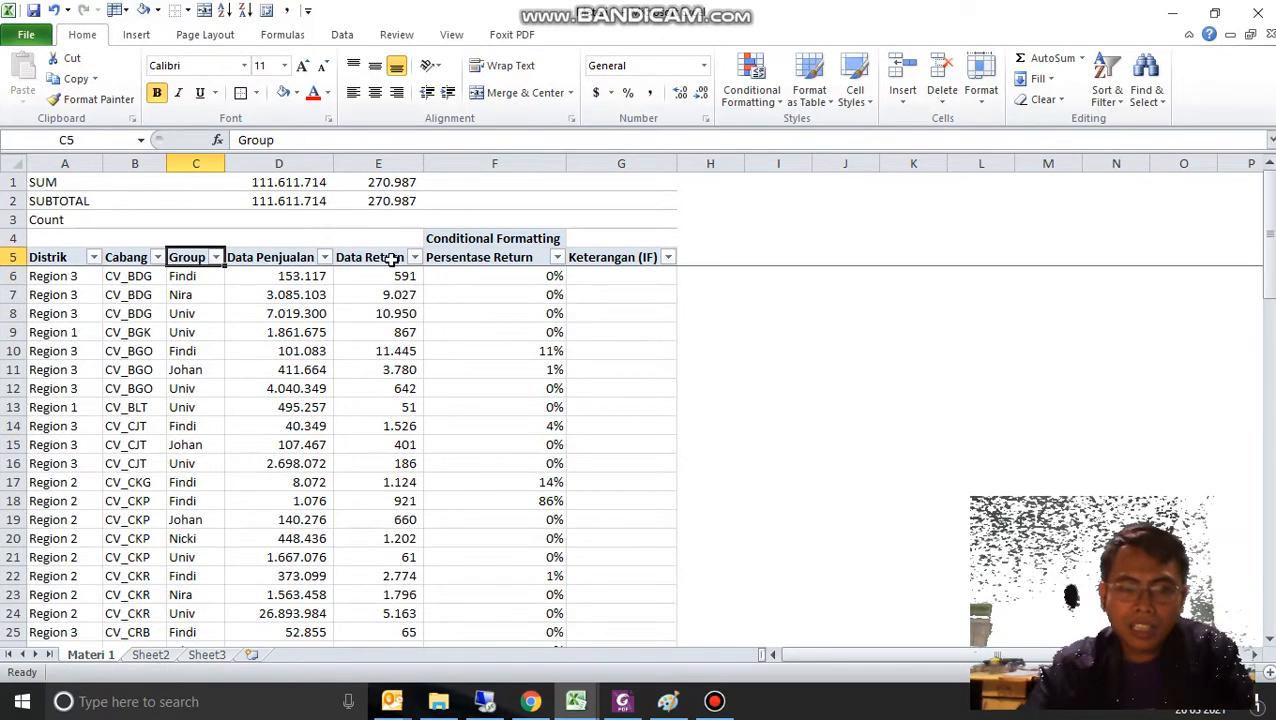
pyautogui.hotkey('alt', 'Down')
pyautogui.press('Down')
pyautogui.press('Down')
pyautogui.press('Down')
pyautogui.press('Down')
pyautogui.press('Down')
pyautogui.press('Down')
pyautogui.press('Down')
pyautogui.press('Down')
pyautogui.press('Down')
pyautogui.press('Up')
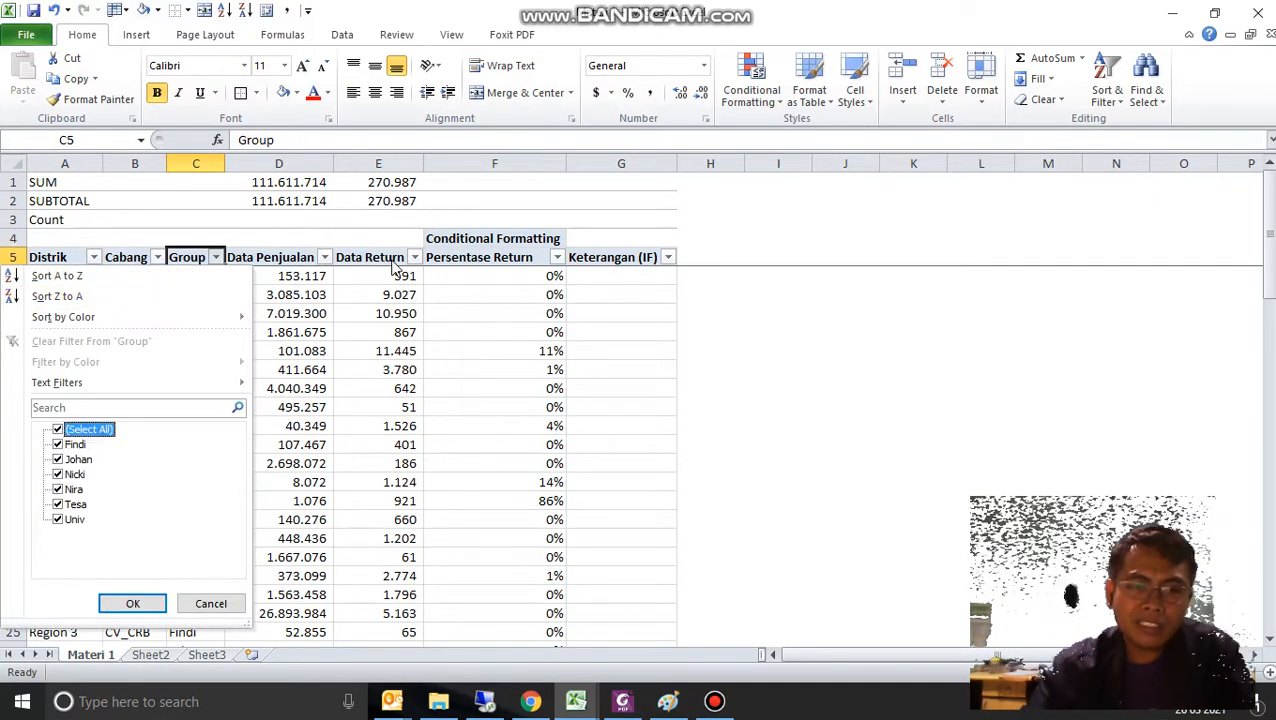
pyautogui.press('space')
pyautogui.press('Down')
pyautogui.press('space')
pyautogui.press('Return')
pyautogui.press('Down')
pyautogui.press('Right')
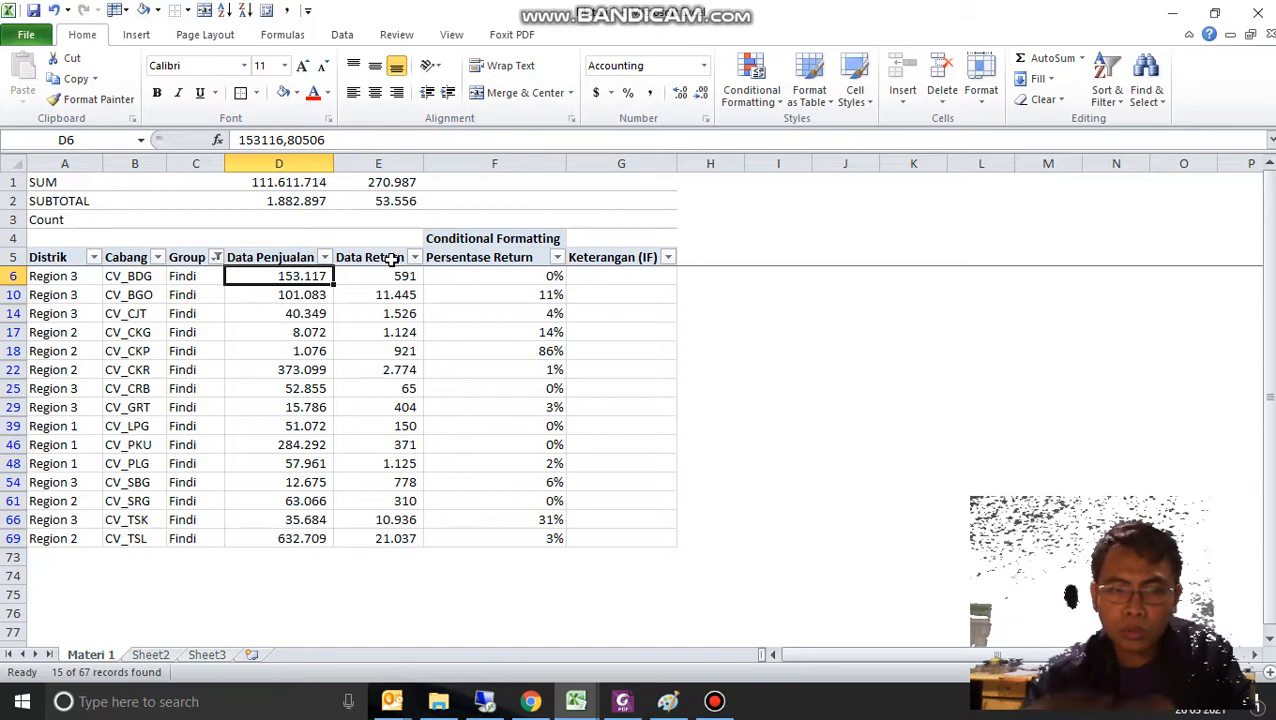
# - Switch the Group column filter to show only the second listed group
pyautogui.press('Up')
pyautogui.press('Left')
pyautogui.hotkey('alt', 'Down')
pyautogui.press('Down')
pyautogui.press('Down')
pyautogui.press('Down')
pyautogui.press('Down')
pyautogui.press('Down')
pyautogui.press('Down')
pyautogui.press('Down')
pyautogui.press('Down')
pyautogui.press('Down')
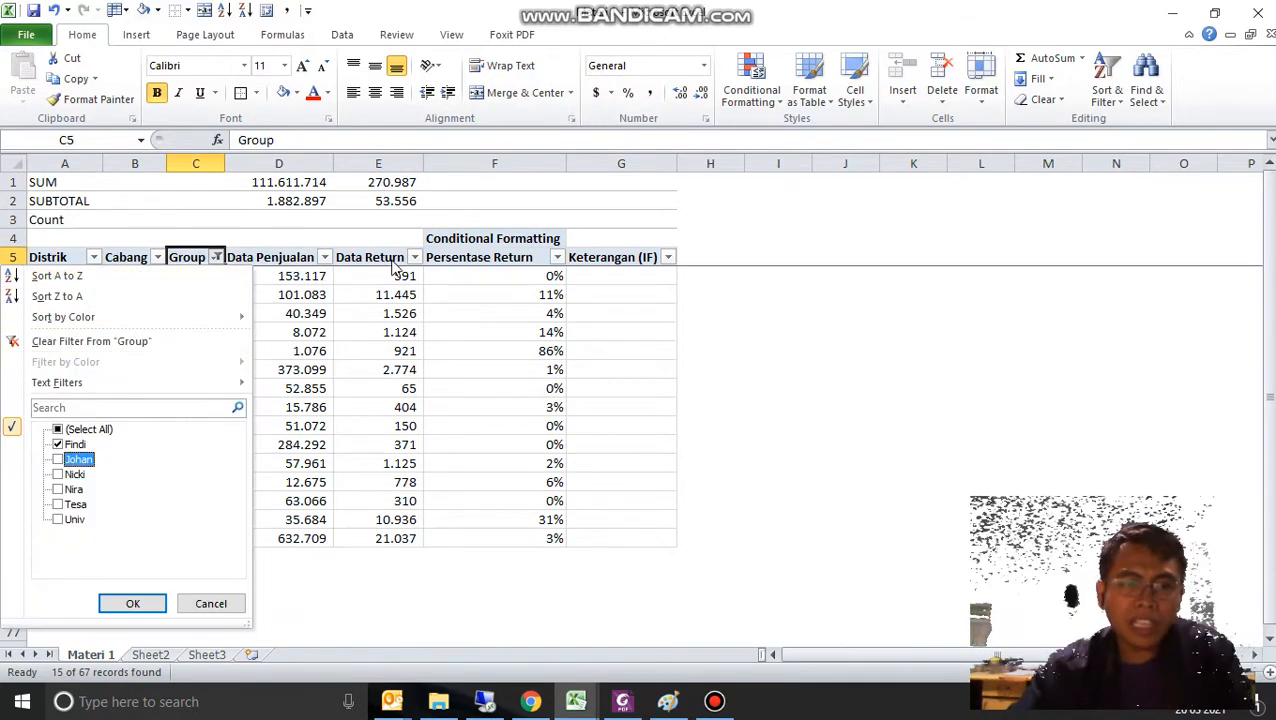
pyautogui.press('Up')
pyautogui.press('space')
pyautogui.press('Down')
pyautogui.press('space')
pyautogui.press('Return')
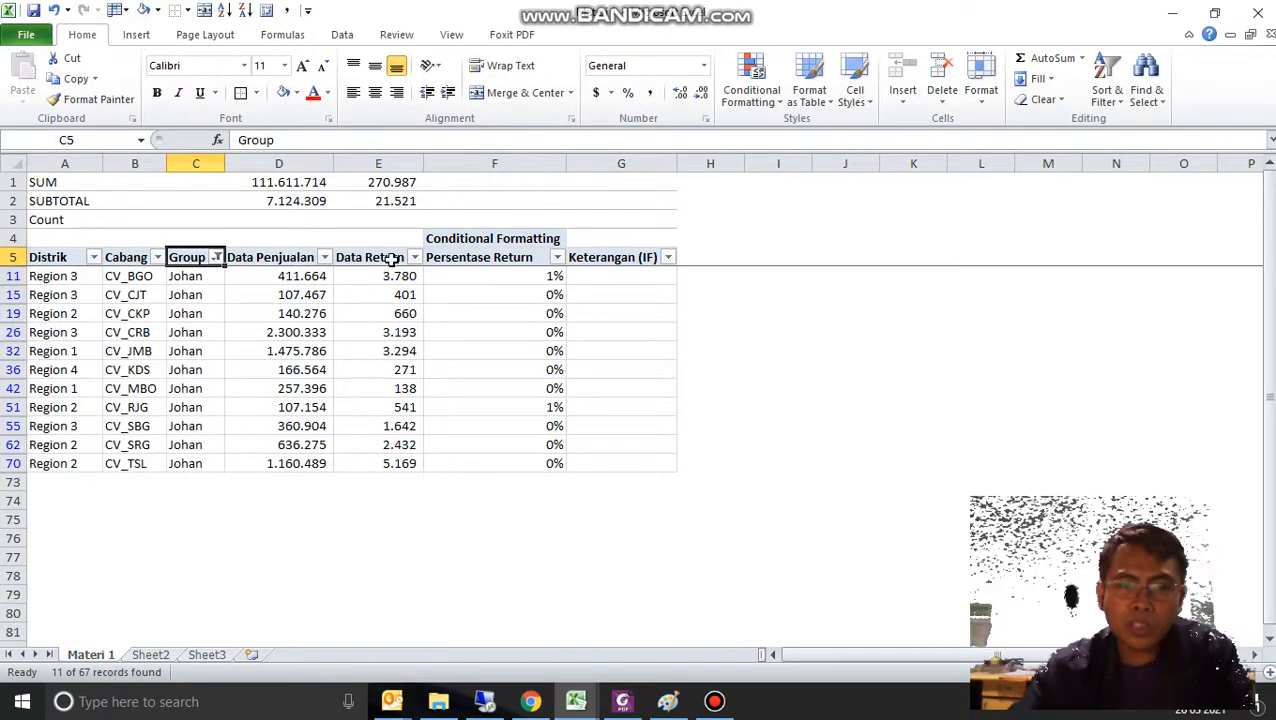
# - Switch the Group column filter to show only the fifth listed group, the one just above Univ
pyautogui.hotkey('alt', 'Down')
pyautogui.press('Down')
pyautogui.press('Down')
pyautogui.press('Down')
pyautogui.press('Down')
pyautogui.press('Down')
pyautogui.press('Down')
pyautogui.press('Down')
pyautogui.press('Down')
pyautogui.press('Down')
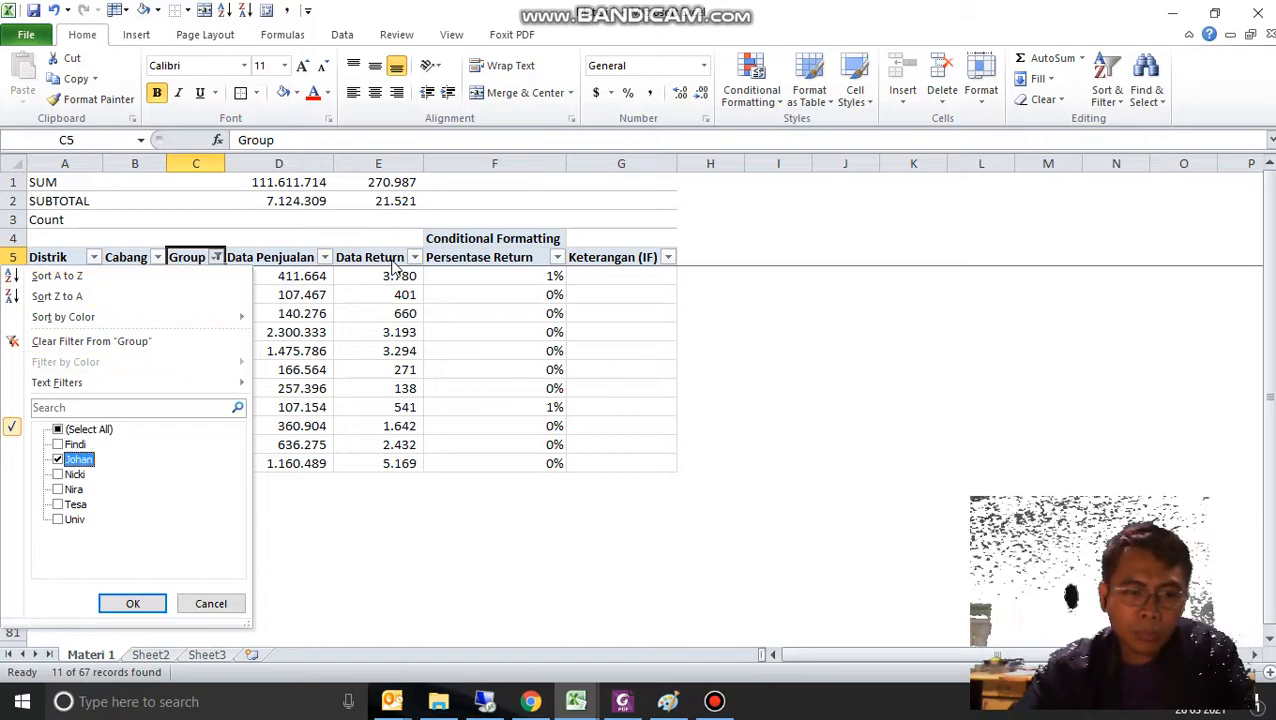
pyautogui.press('space')
pyautogui.press('Down')
pyautogui.press('Down')
pyautogui.press('Down')
pyautogui.press('space')
pyautogui.press('Return')
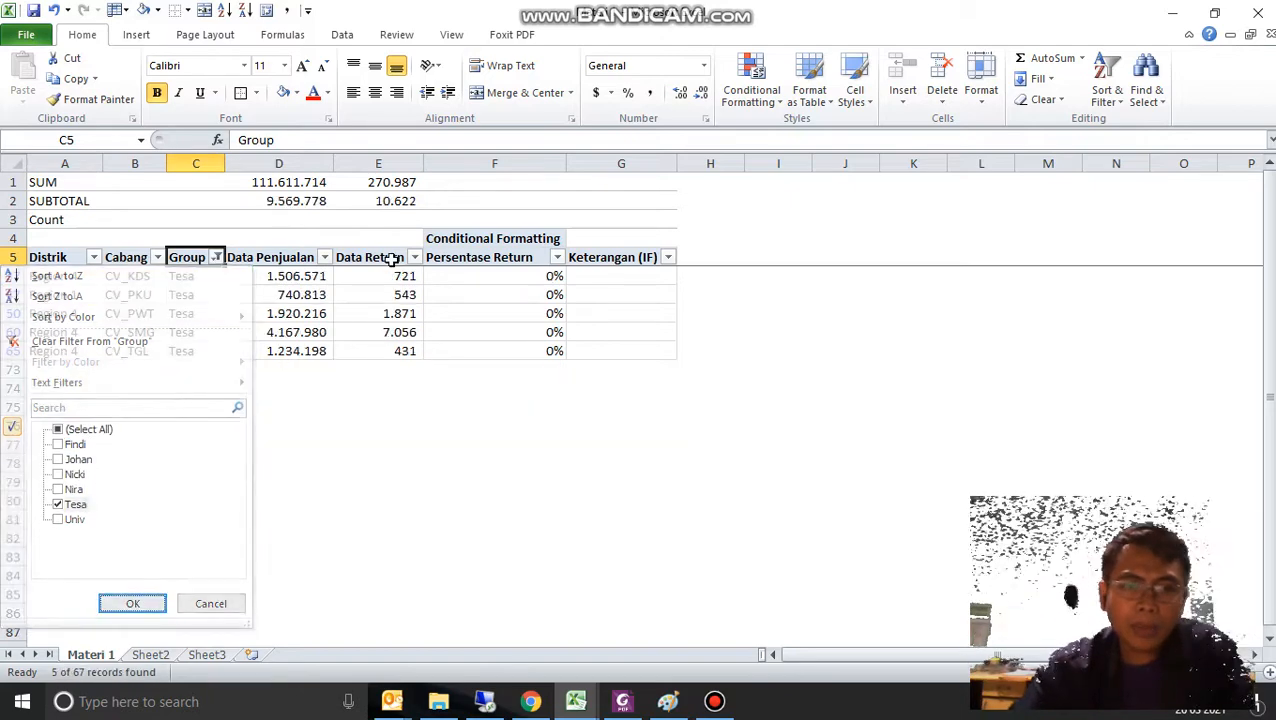
pyautogui.press('Down')
pyautogui.press('Up')
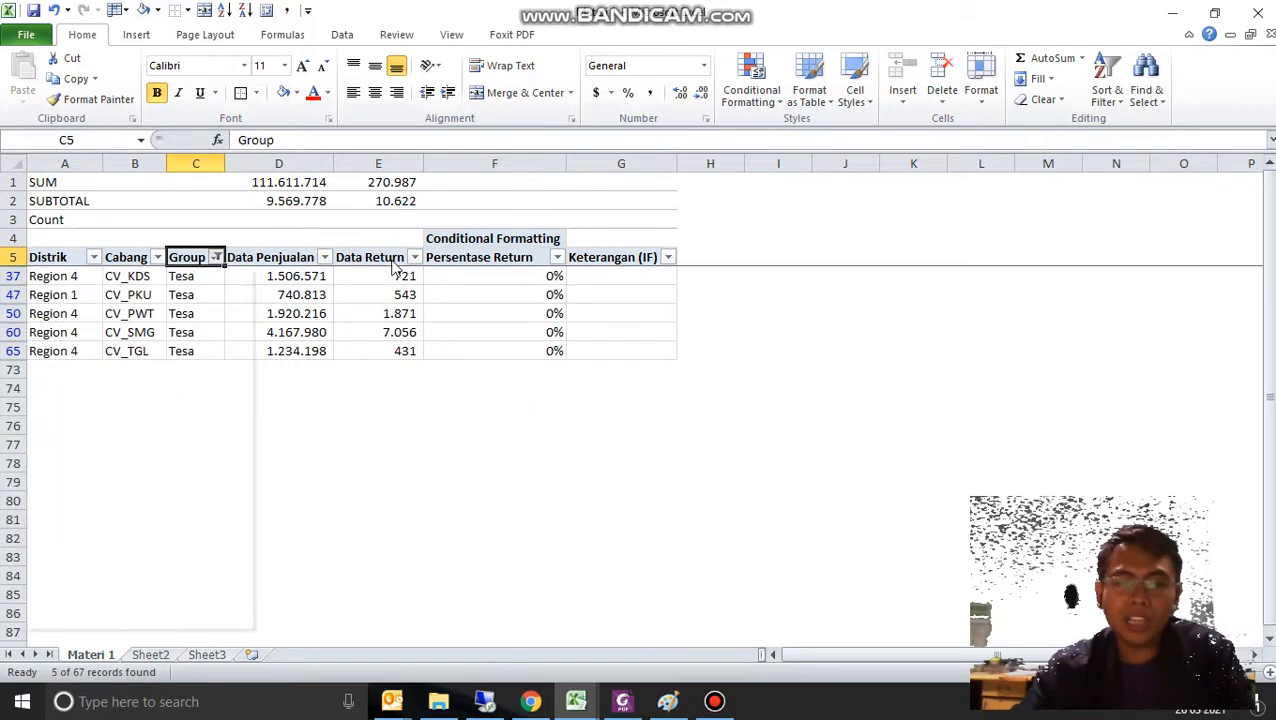
# - Switch the Group column filter to show only Univ
pyautogui.hotkey('alt', 'Down')
pyautogui.press('Down')
pyautogui.press('Down')
pyautogui.press('Down')
pyautogui.press('Down')
pyautogui.press('Down')
pyautogui.press('Down')
pyautogui.press('Down')
pyautogui.press('Down')
pyautogui.press('Down')
pyautogui.press('Down')
pyautogui.press('Down')
pyautogui.press('Down')
pyautogui.press('space')
pyautogui.press('Down')
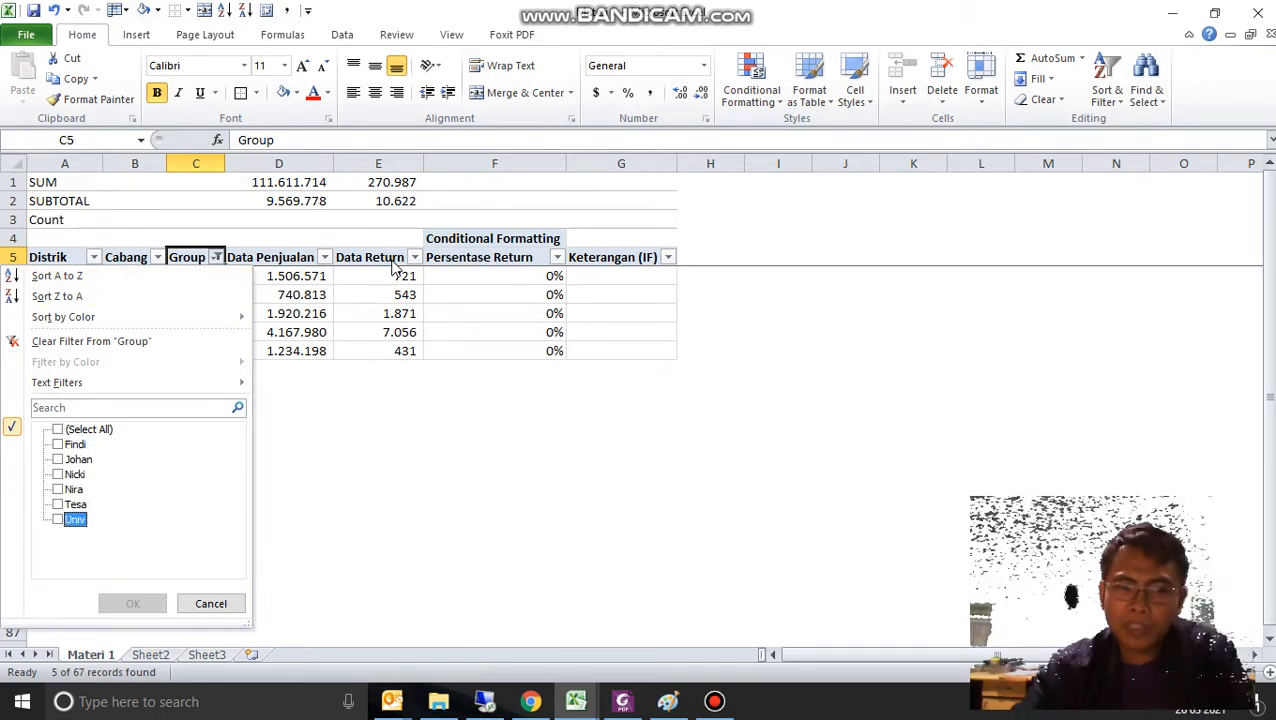
pyautogui.press('space')
pyautogui.press('Return')
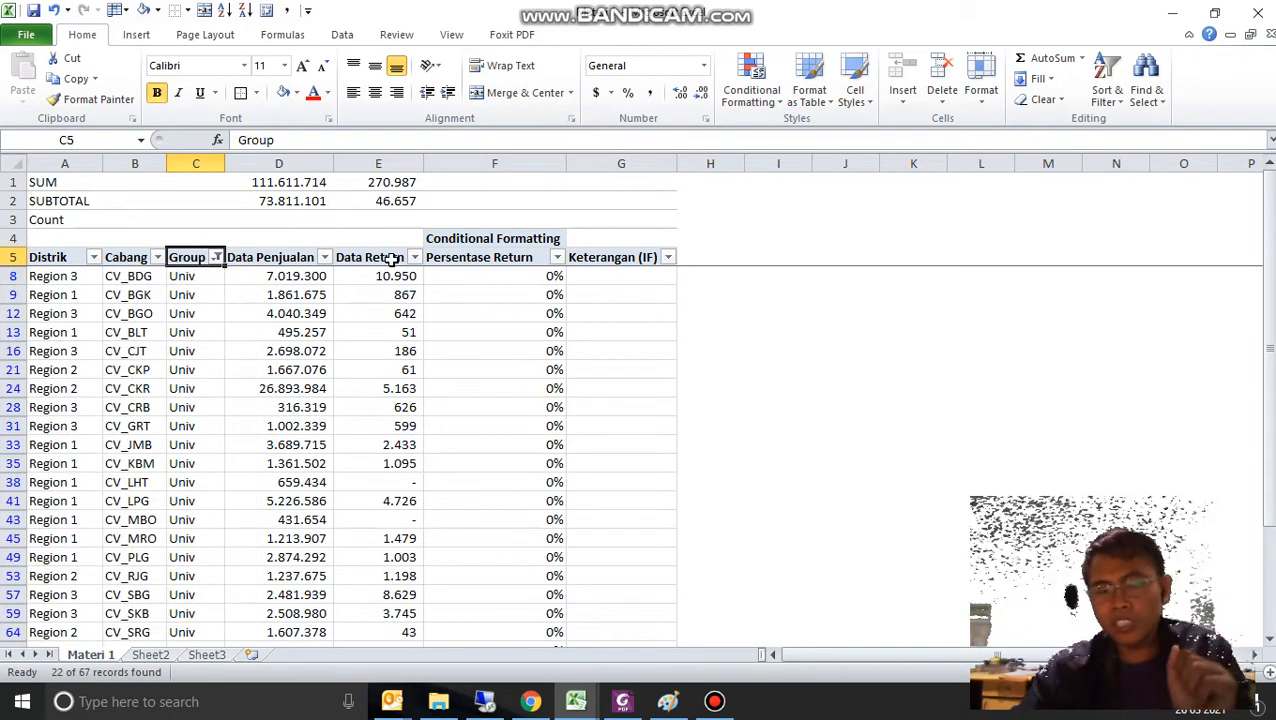
pyautogui.press('Down')
pyautogui.press('Up')
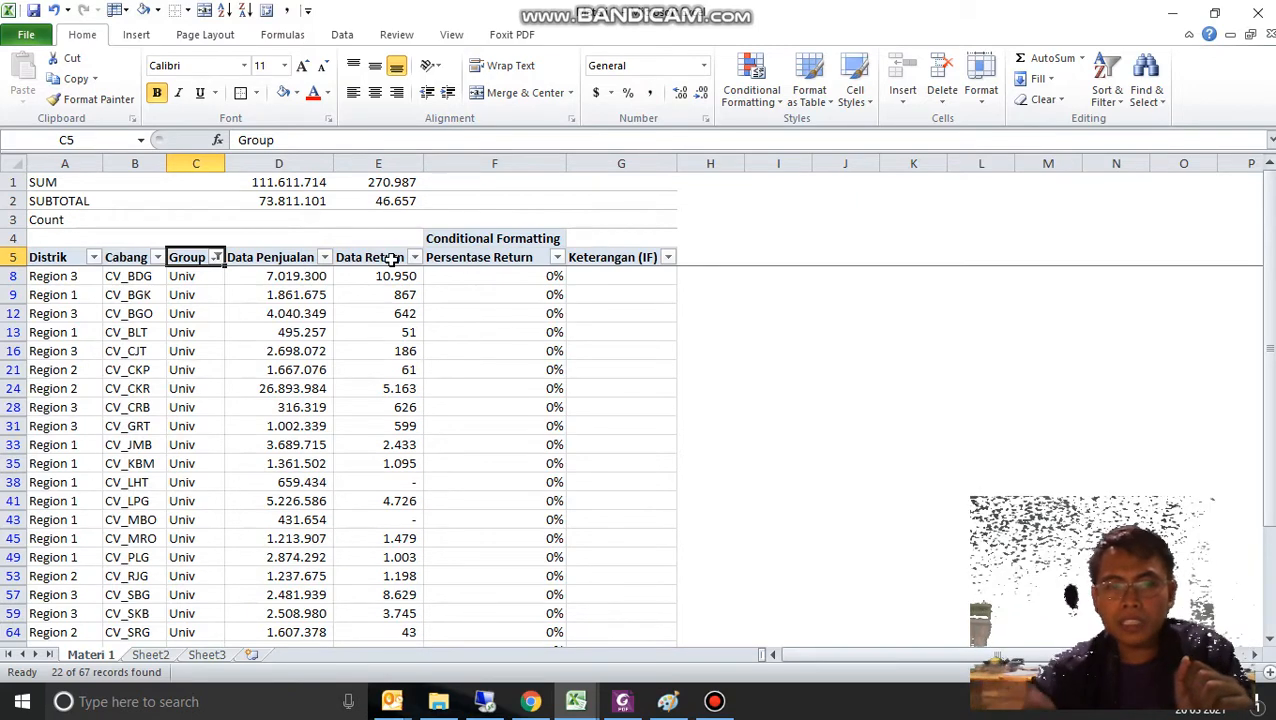
# - Calculate the filtered share of total sales in D4 with the formula =D2/D1 and format it as a percentage
pyautogui.press('Up')
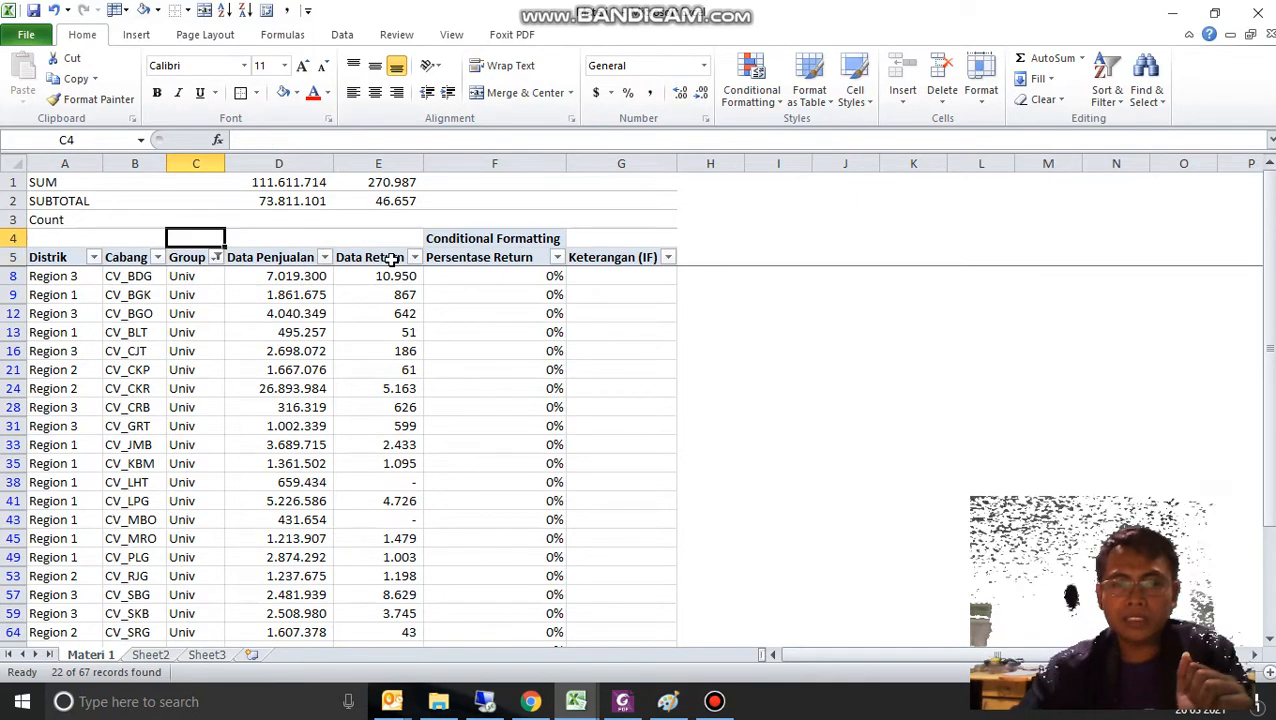
pyautogui.press('Right')
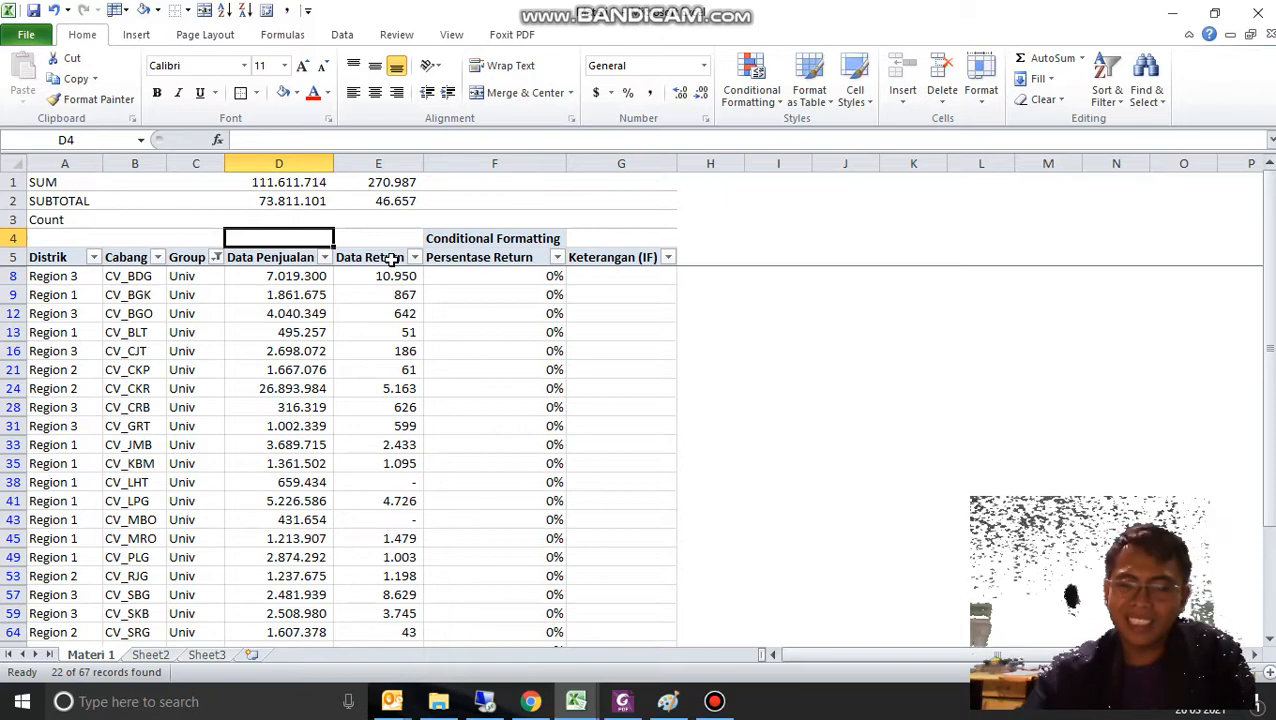
pyautogui.write('=')
pyautogui.press('Up')
pyautogui.press('Up')
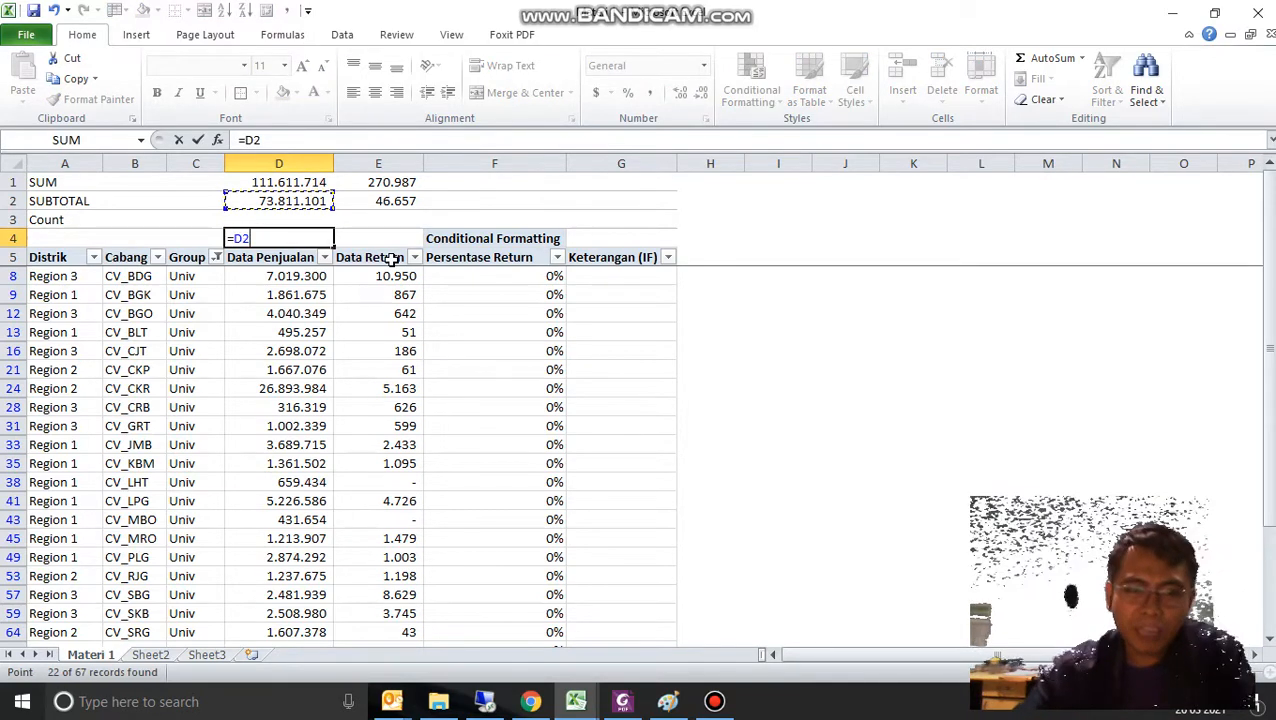
pyautogui.write('/')
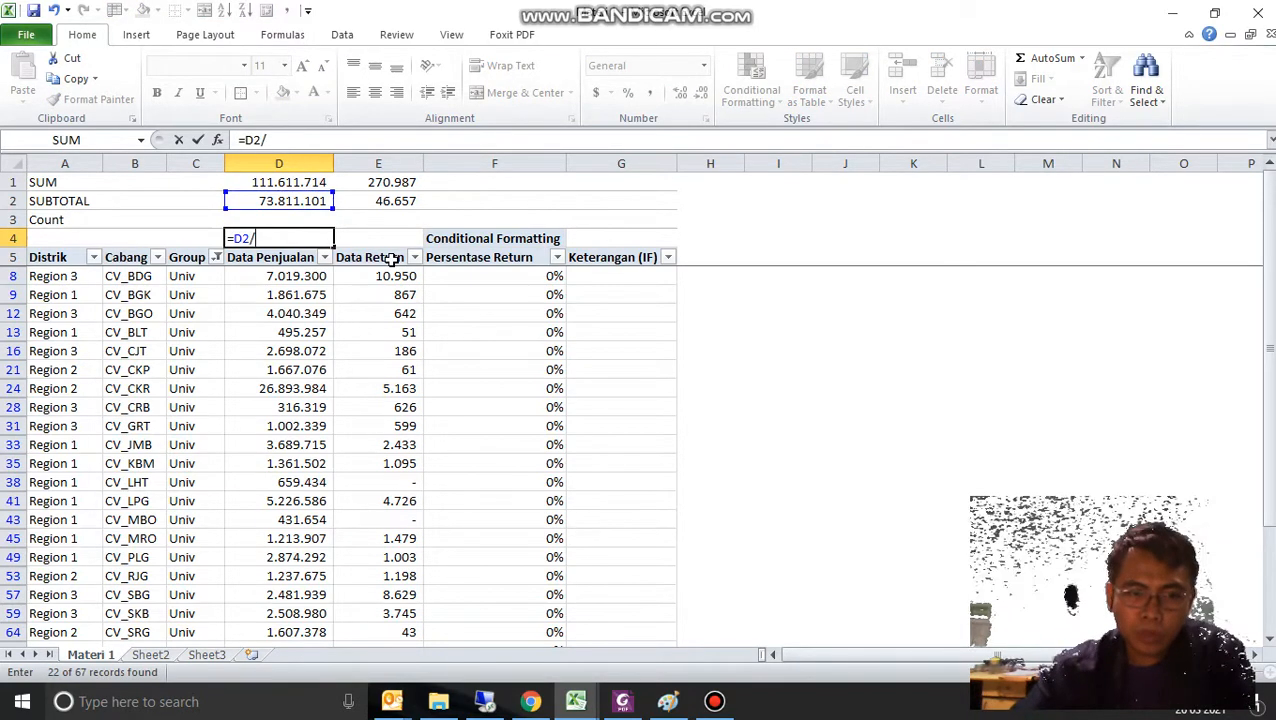
pyautogui.press('Down')
pyautogui.press('Up')
pyautogui.press('Up')
pyautogui.press('Return')
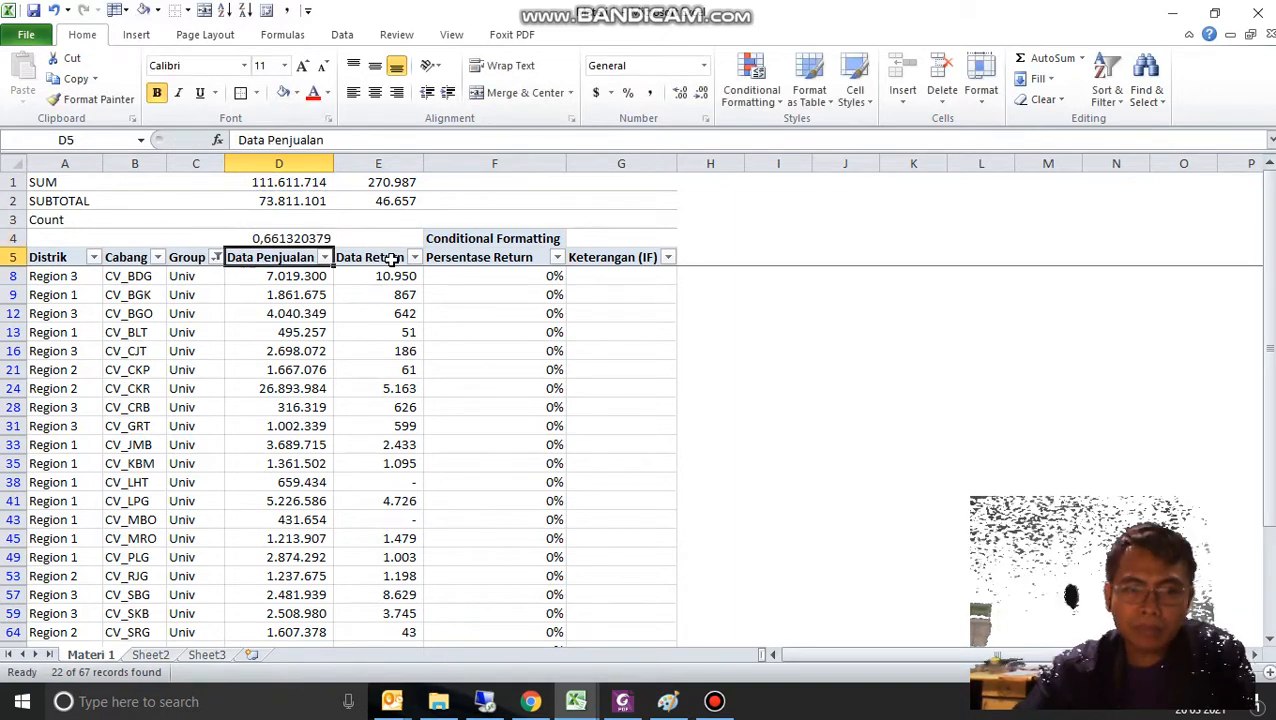
pyautogui.press('Up')
pyautogui.click(629, 92)
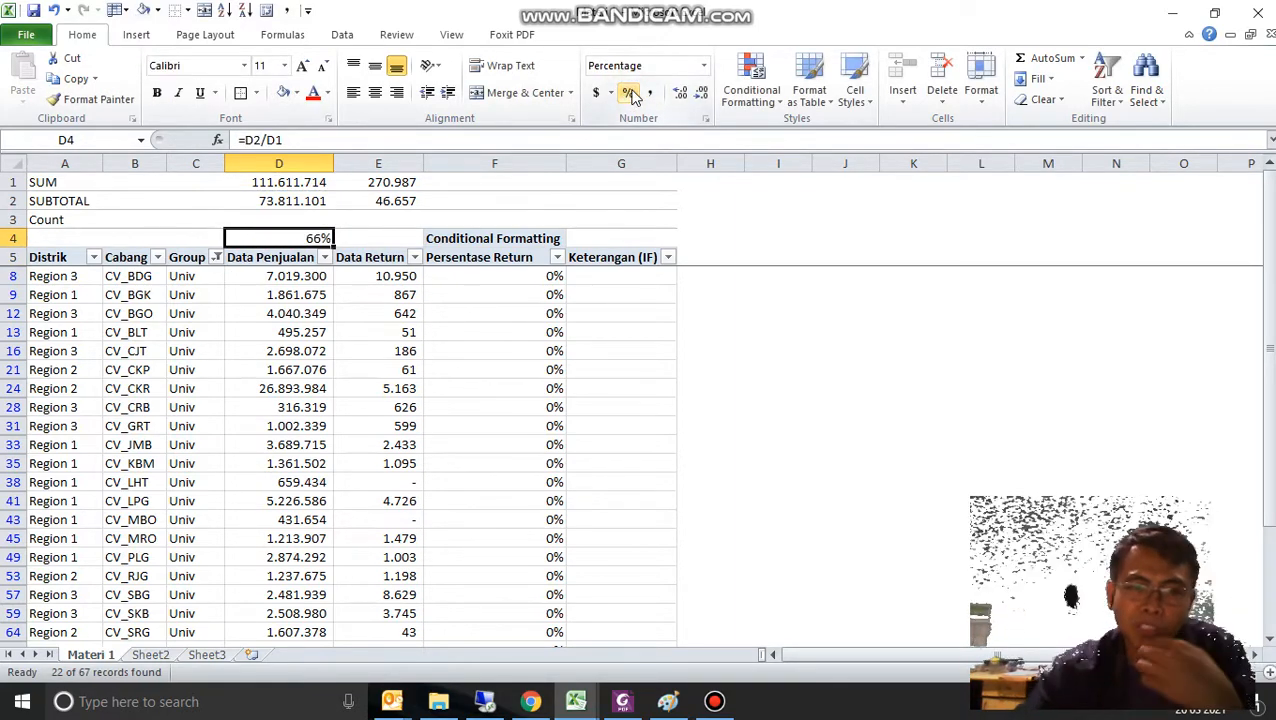
# - Filter the Group column to show only the second listed group, and clear that filter again
pyautogui.press('Down')
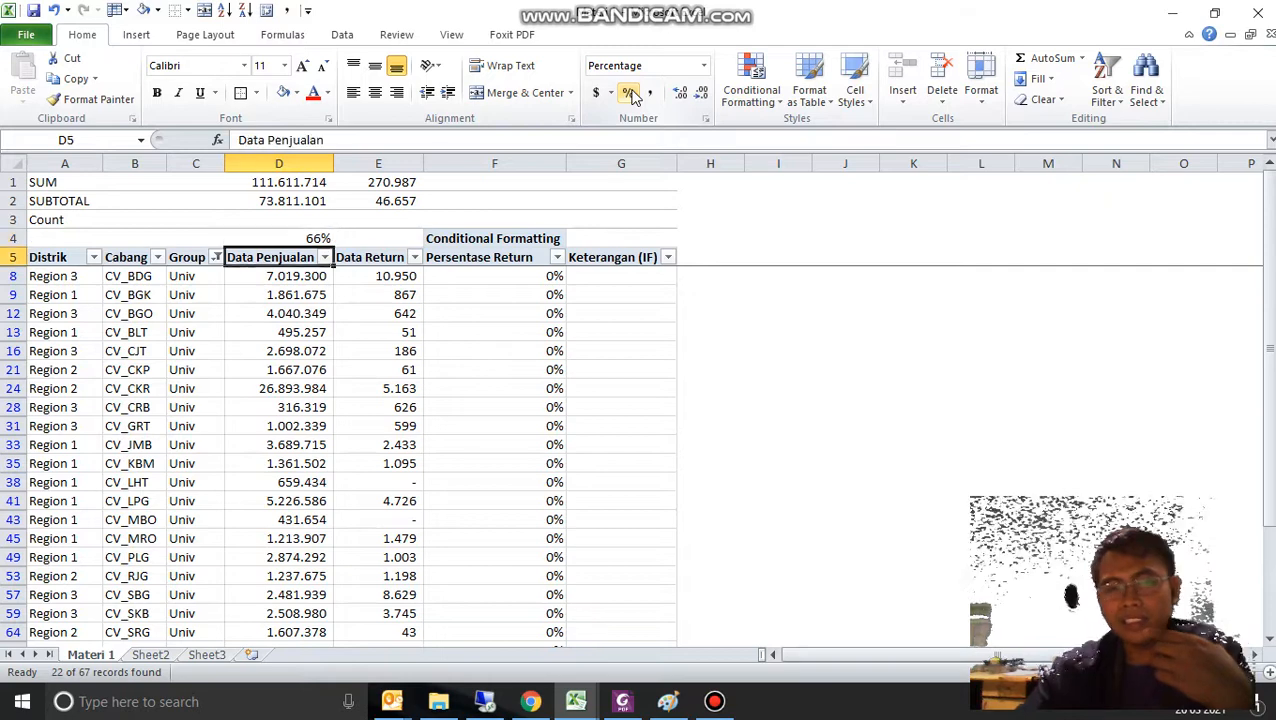
pyautogui.press('Left')
pyautogui.hotkey('alt', 'Down')
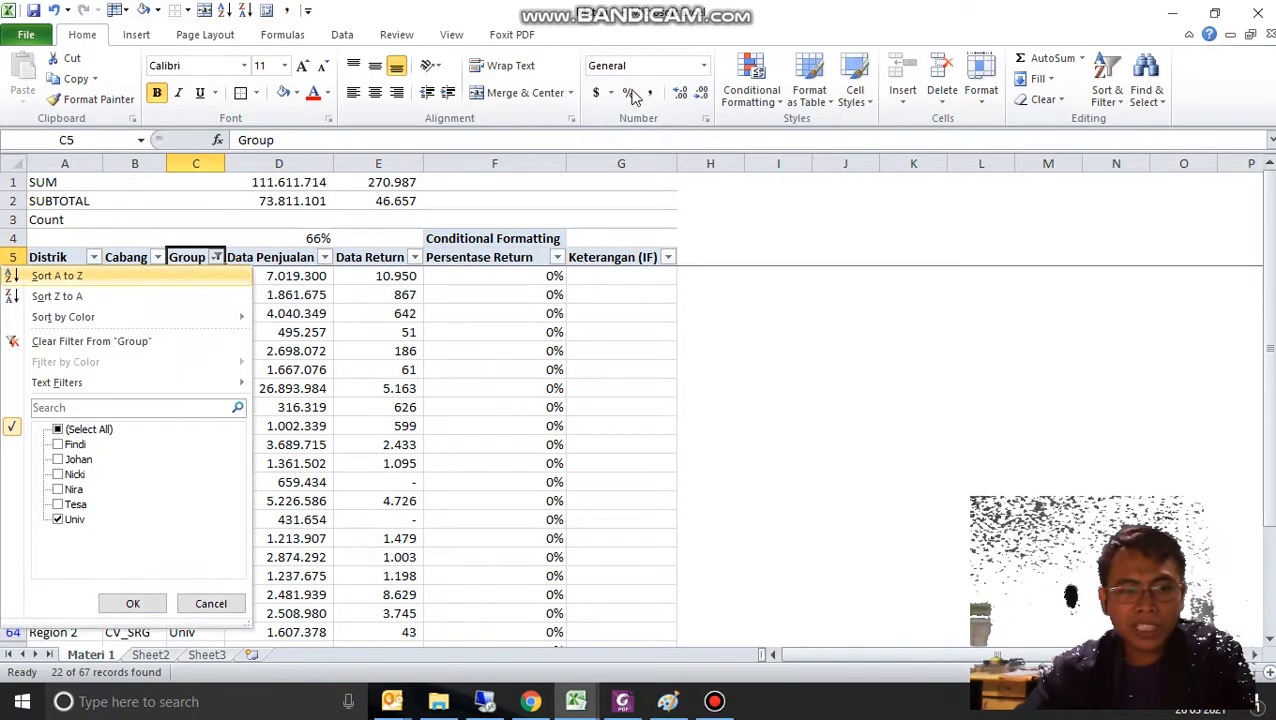
pyautogui.press('Down')
pyautogui.press('Down')
pyautogui.press('Down')
pyautogui.press('Down')
pyautogui.press('Down')
pyautogui.press('space')
pyautogui.press('space')
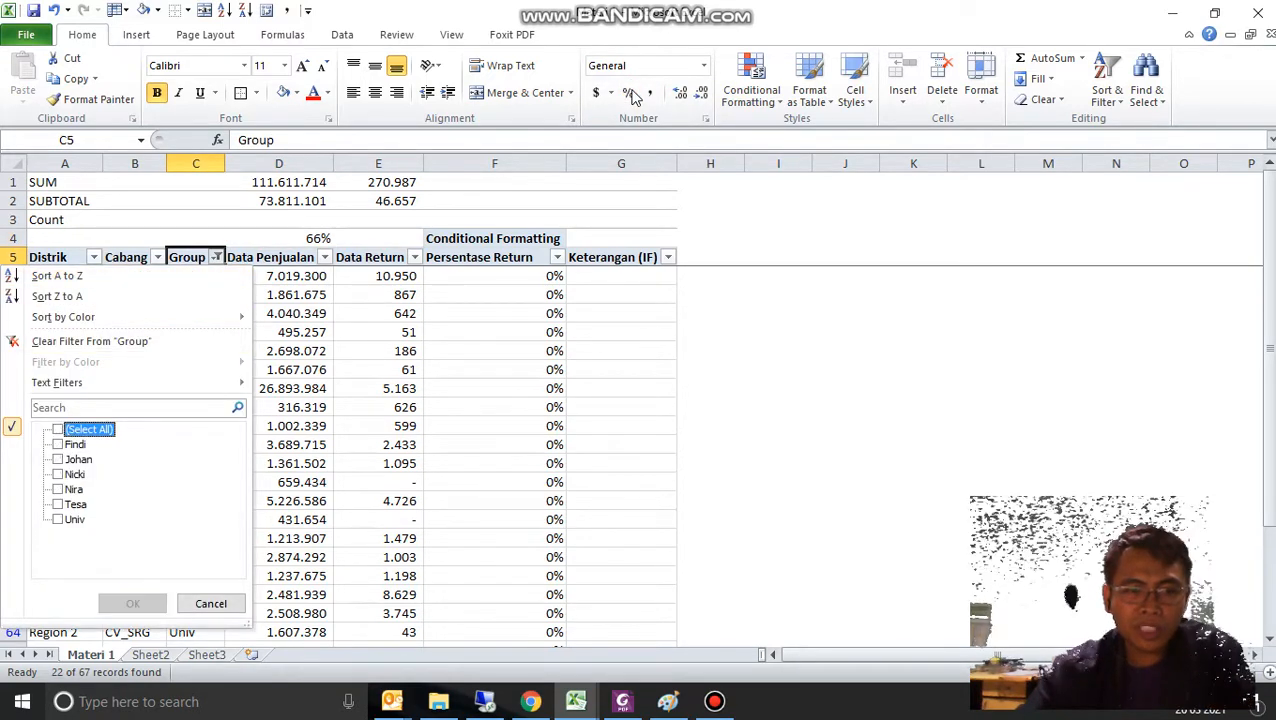
pyautogui.press('Down')
pyautogui.press('Down')
pyautogui.press('space')
pyautogui.press('Tab')
pyautogui.press('Return')
pyautogui.press('Up')
pyautogui.press('Down')
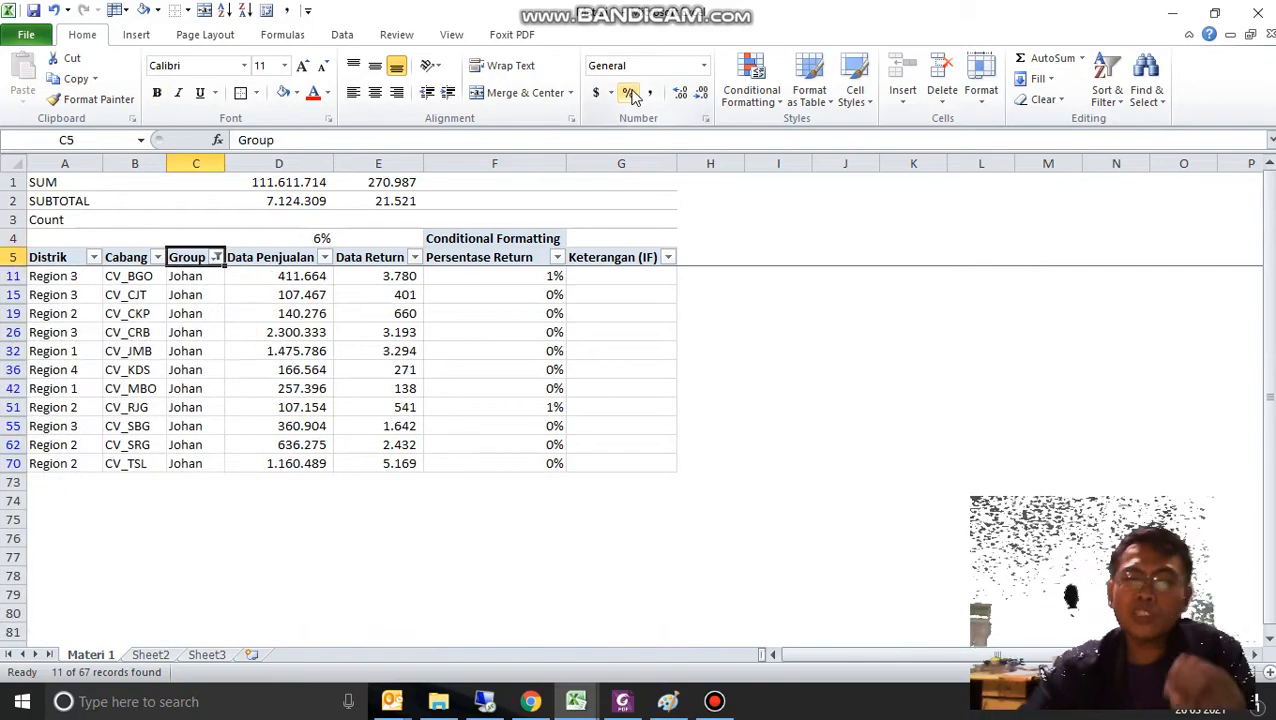
pyautogui.hotkey('alt', 'Down')
pyautogui.press('c')
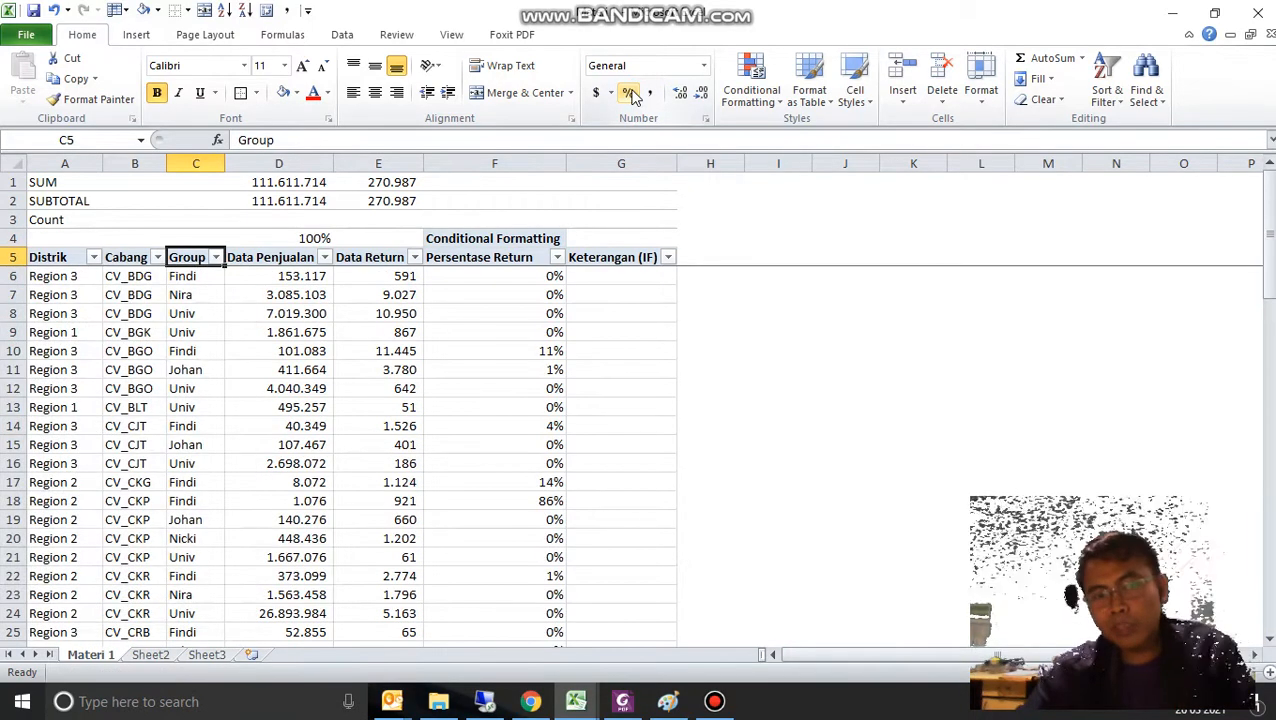
# - Filter the Distrik column to show only Region 1, and clear that filter again
pyautogui.press('Left')
pyautogui.press('Left')
pyautogui.hotkey('alt', 'Down')
pyautogui.press('Down')
pyautogui.press('Down')
pyautogui.press('Down')
pyautogui.press('Down')
pyautogui.press('Down')
pyautogui.press('Down')
pyautogui.press('Down')
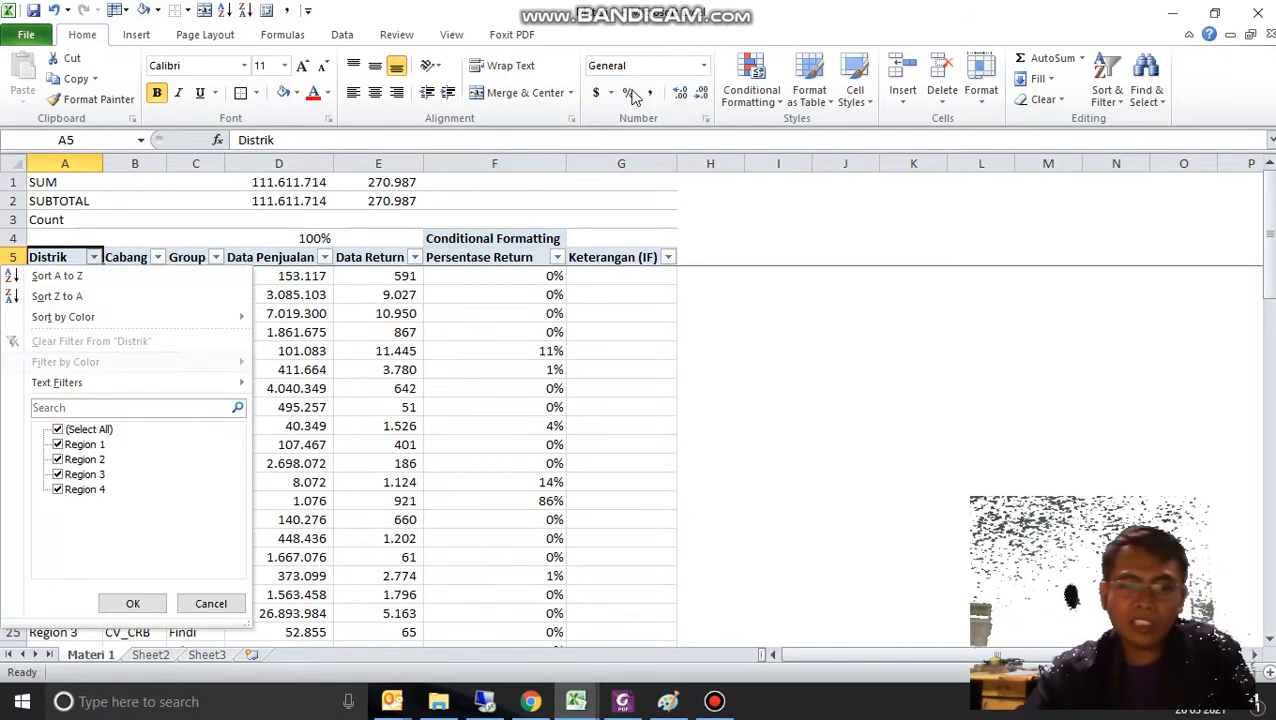
pyautogui.press('space')
pyautogui.press('Down')
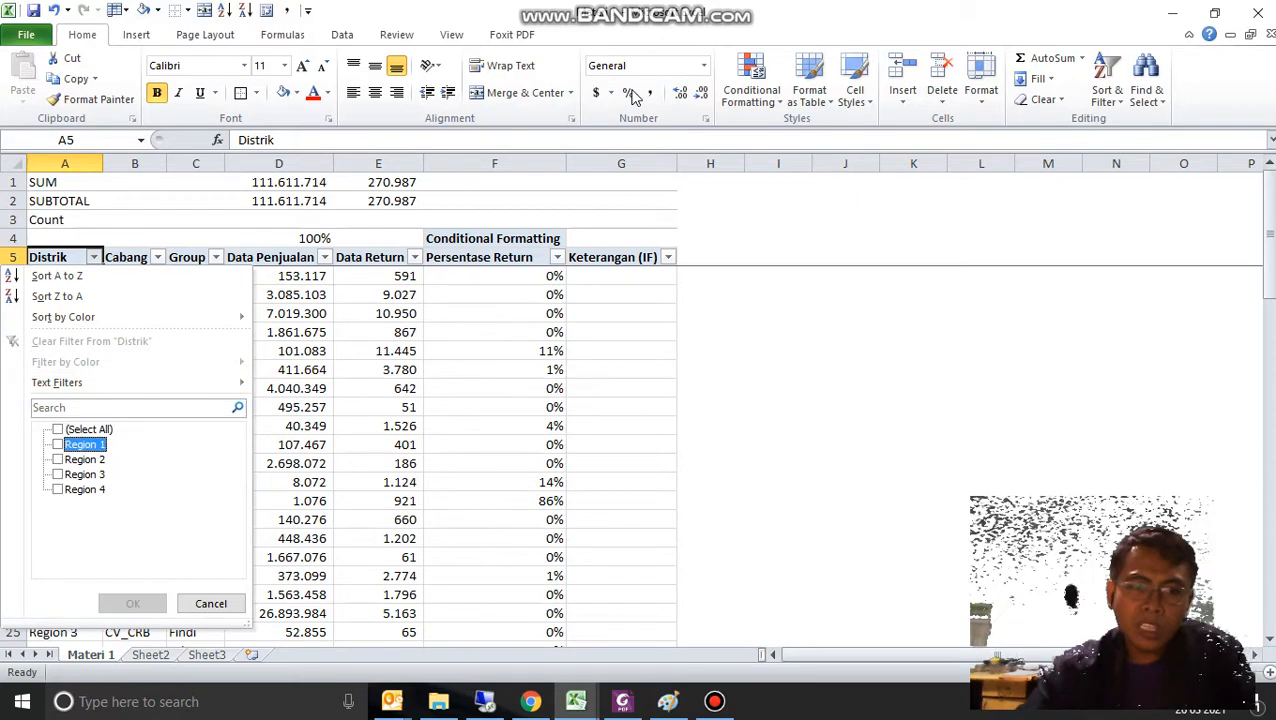
pyautogui.press('space')
pyautogui.press('Return')
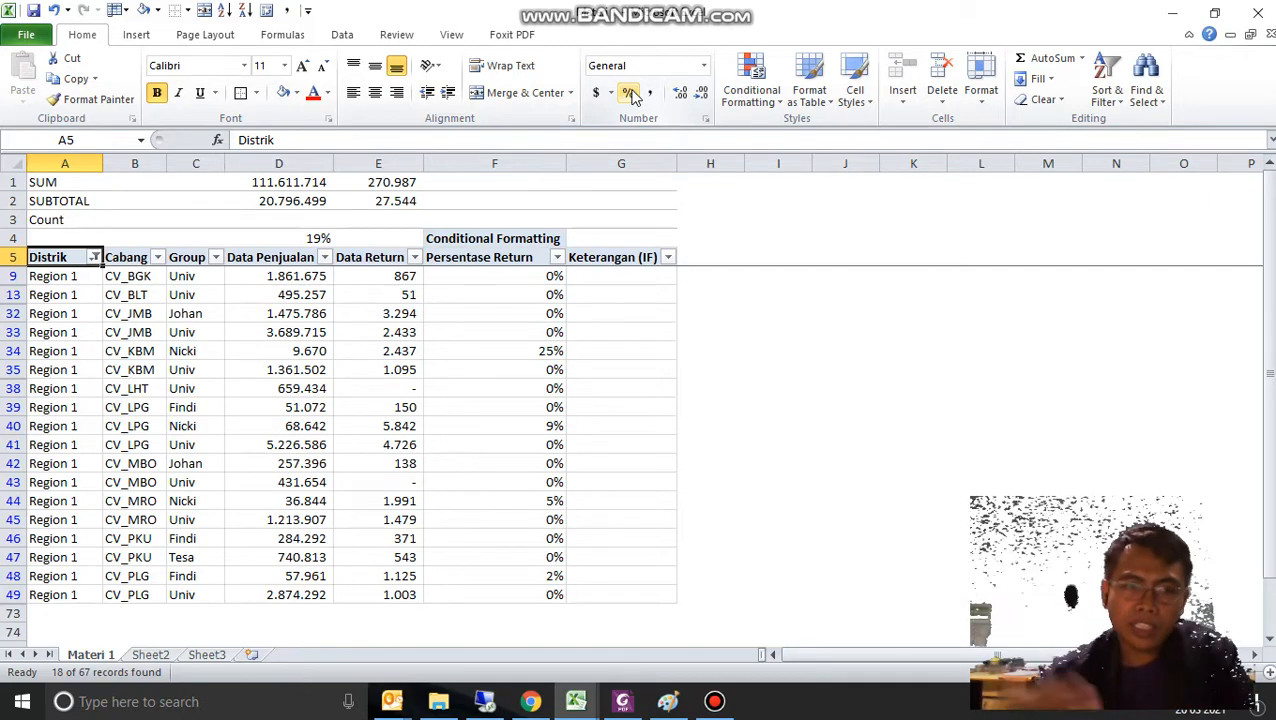
pyautogui.hotkey('alt', 'Down')
pyautogui.press('c')
# - Count the Data Return entries in E3 with the formula =COUNT(E5:E72)
pyautogui.press('Down')
pyautogui.press('Up')
pyautogui.press('Up')
pyautogui.press('Up')
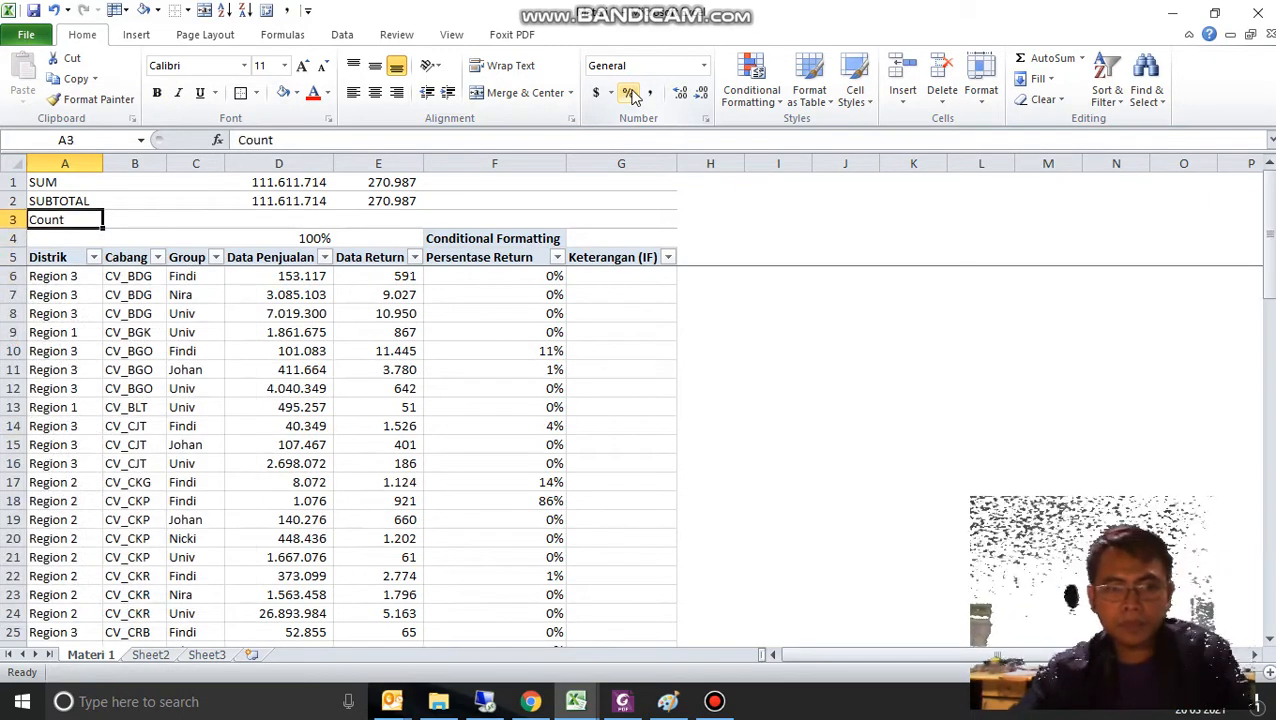
pyautogui.press('Right')
pyautogui.press('Right')
pyautogui.press('Right')
pyautogui.press('Right')
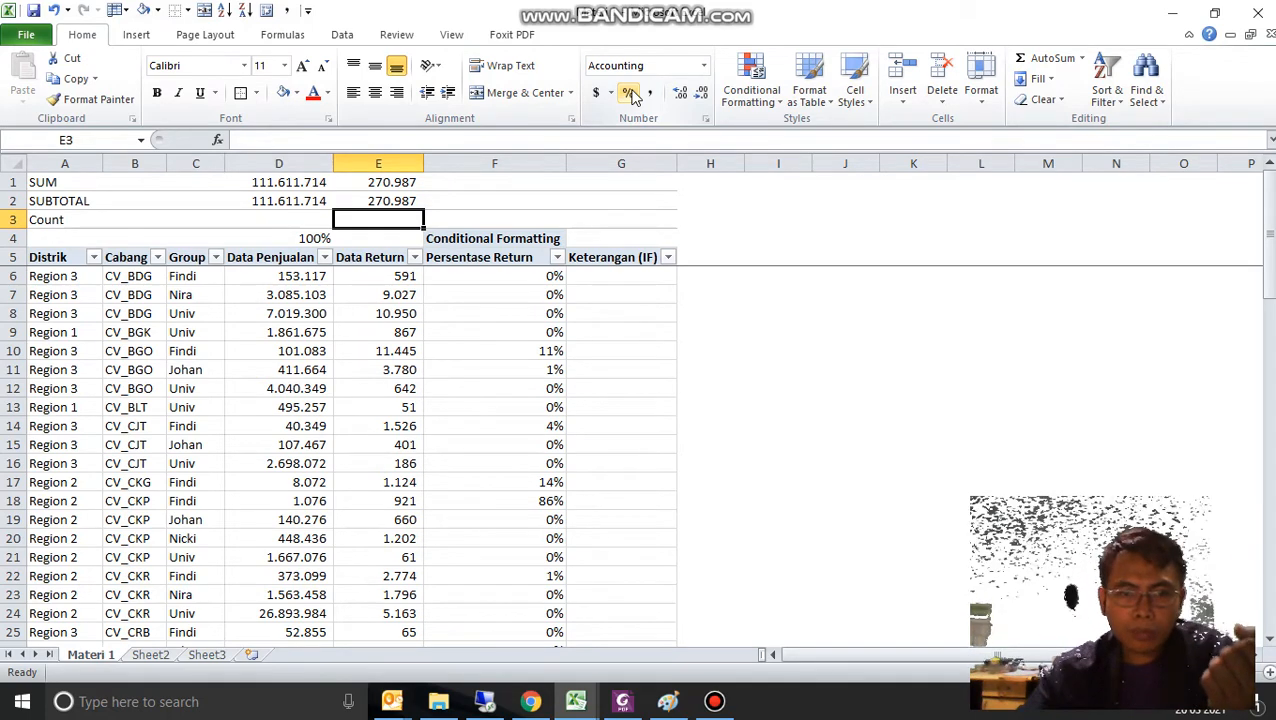
pyautogui.write('=count')
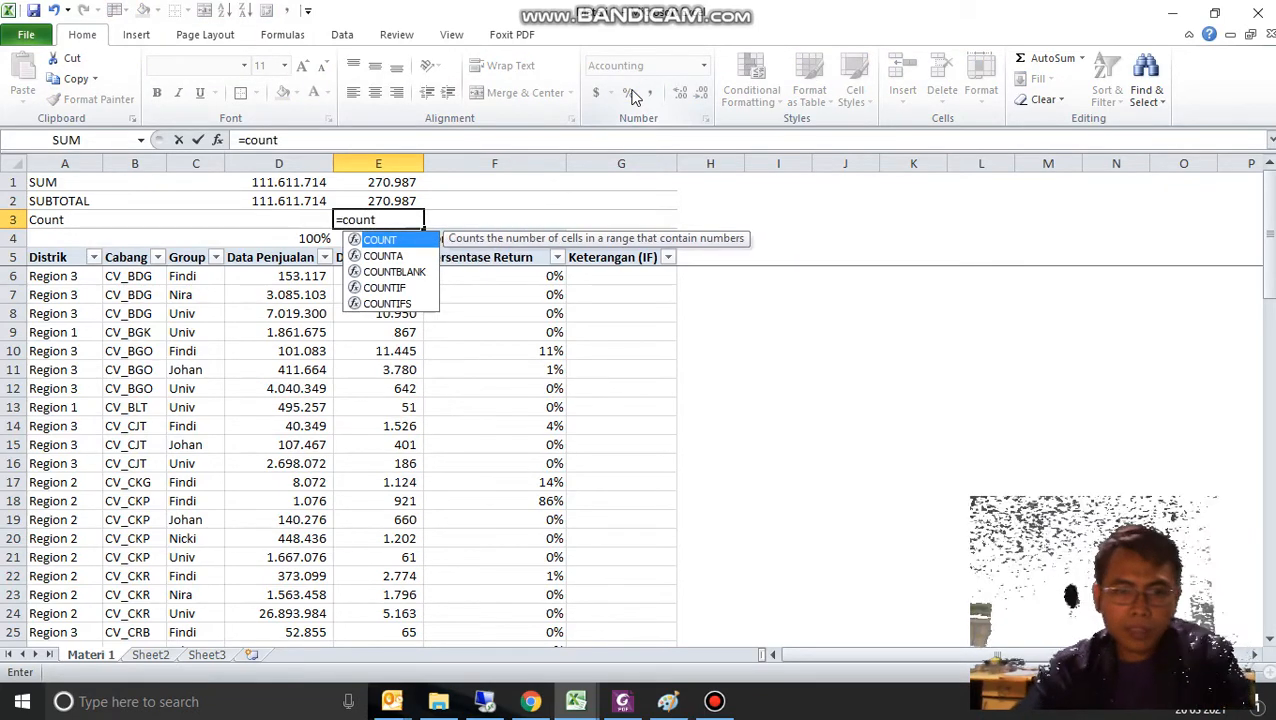
pyautogui.press('Tab')
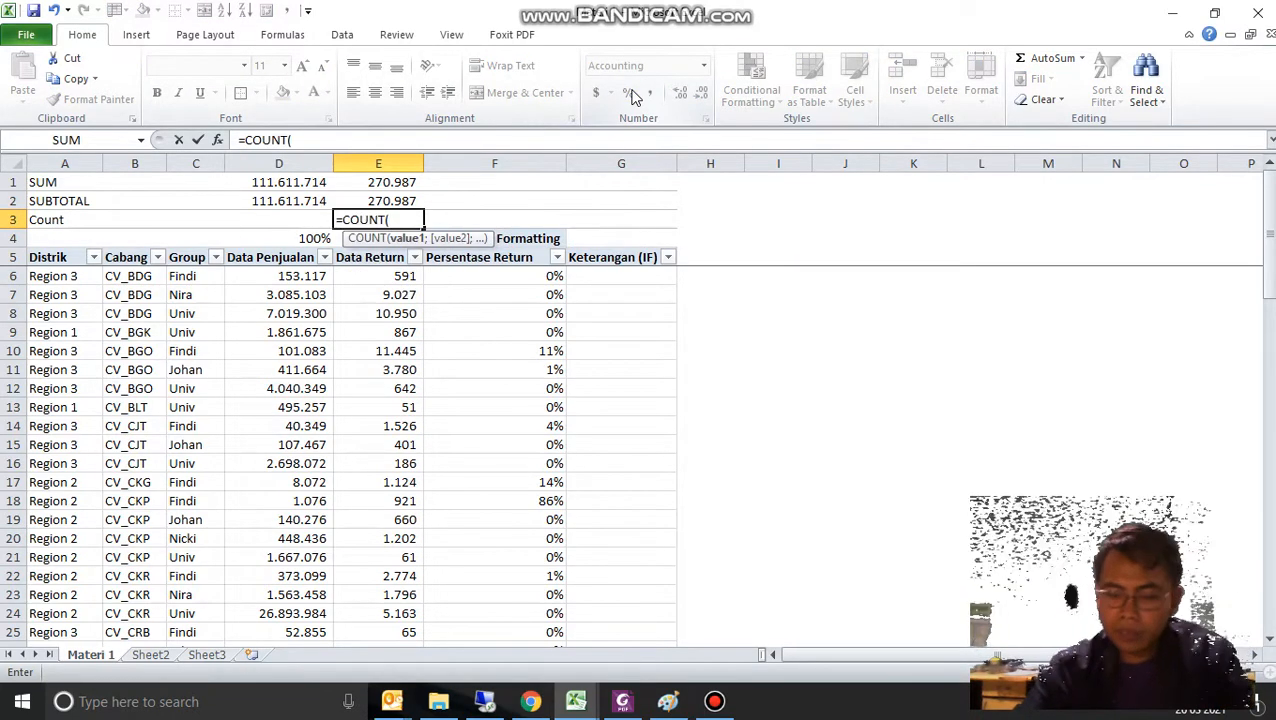
pyautogui.press('Down')
pyautogui.press('Down')
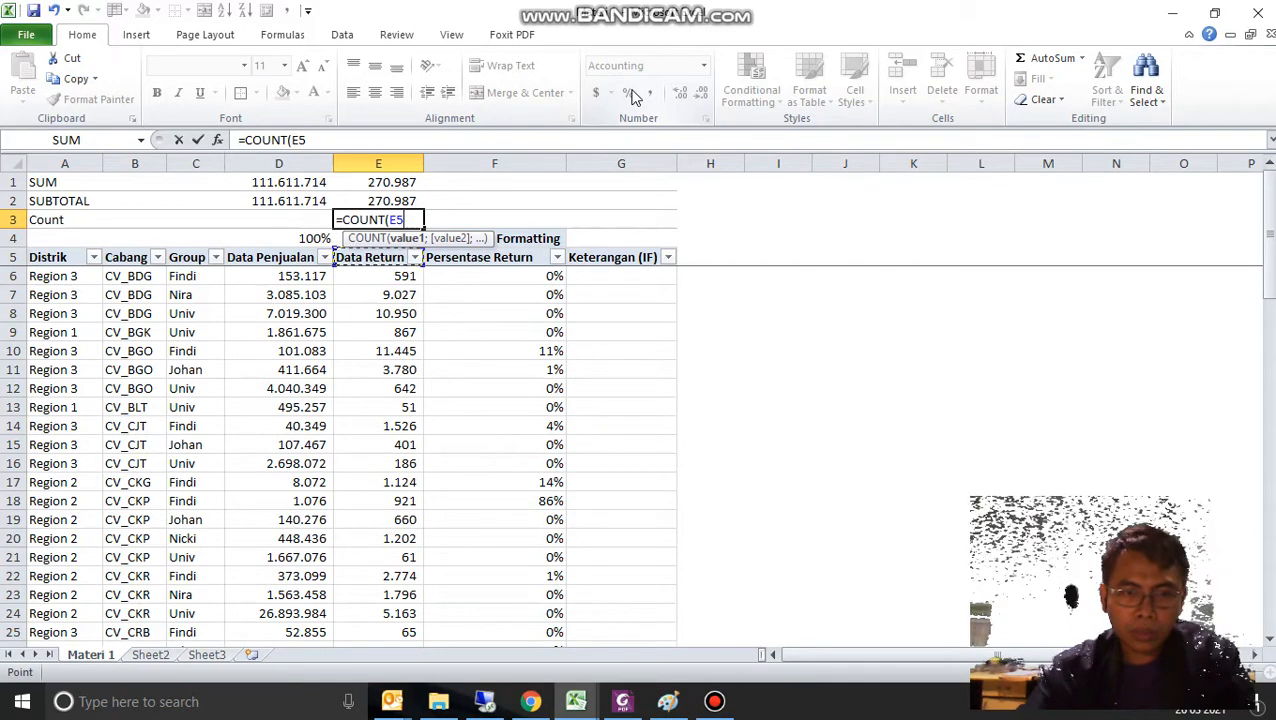
pyautogui.hotkey('ctrl', 'shift', 'Down')
pyautogui.press('Return')
# - Select the Data Return column with its header, and again without it, to compare the counts
pyautogui.press('Up')
pyautogui.press('Down')
pyautogui.press('Down')
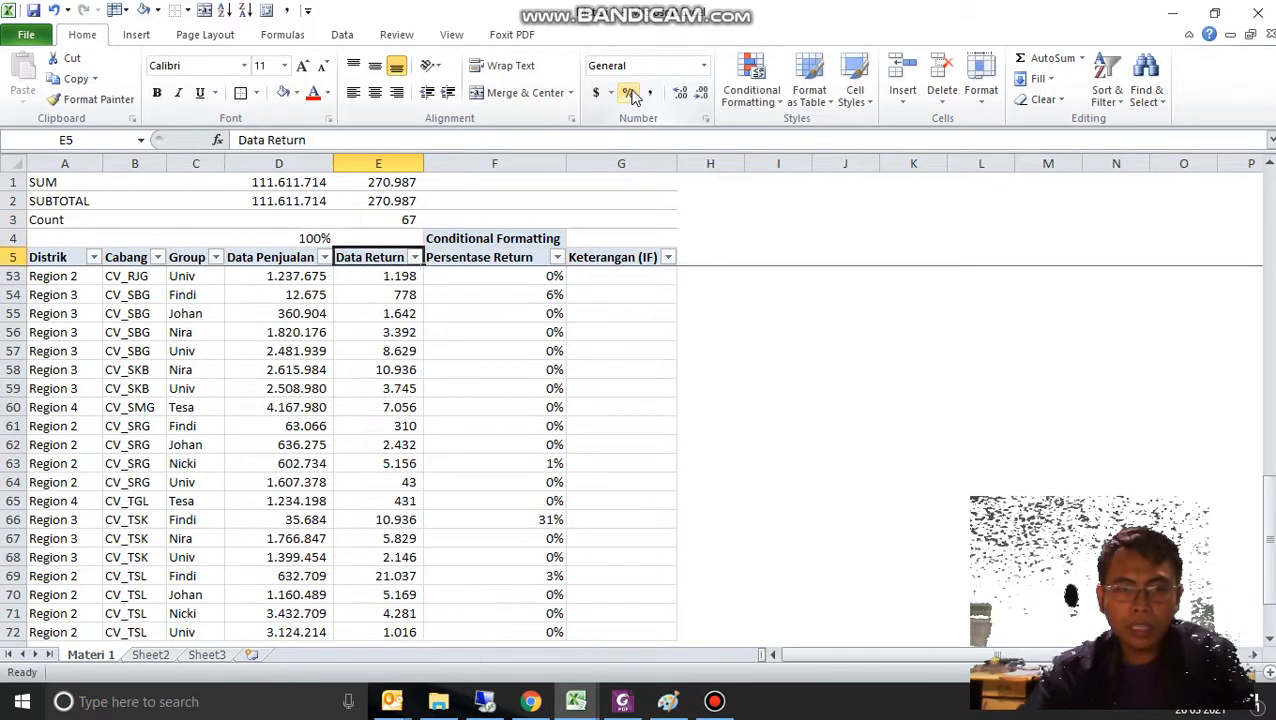
pyautogui.hotkey('ctrl', 'shift', 'Down')
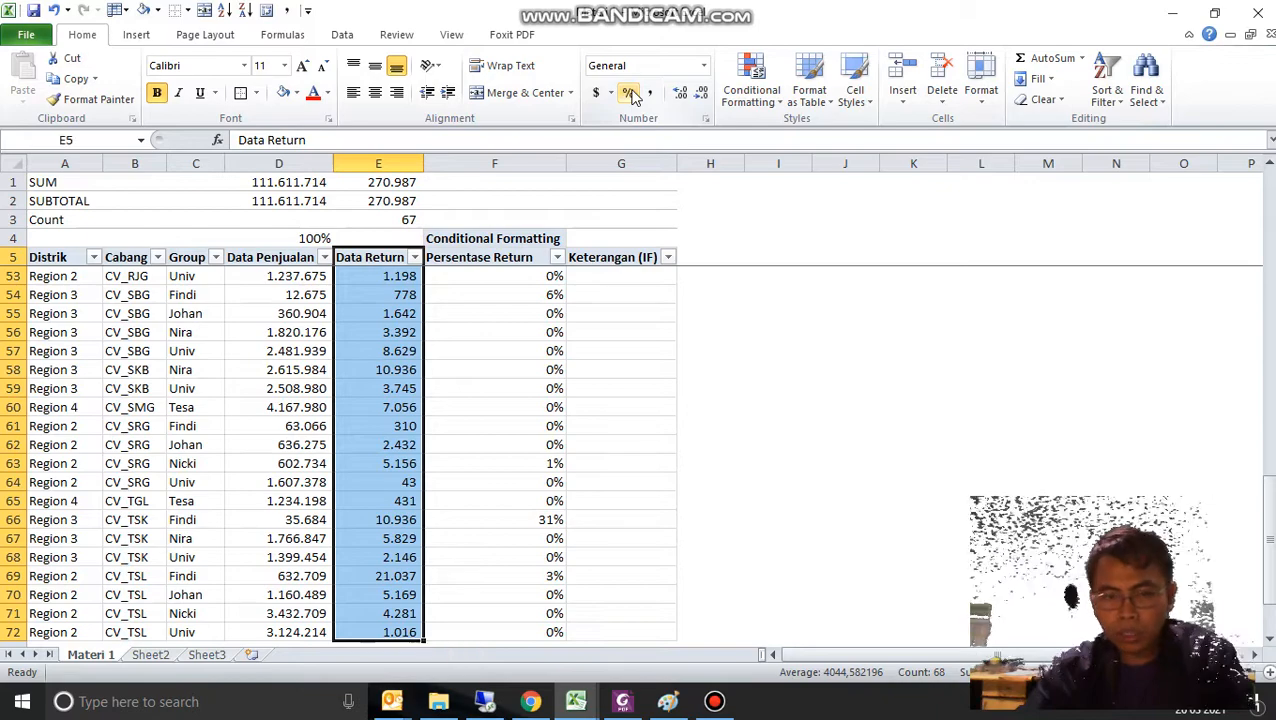
pyautogui.press('Down')
pyautogui.press('Up')
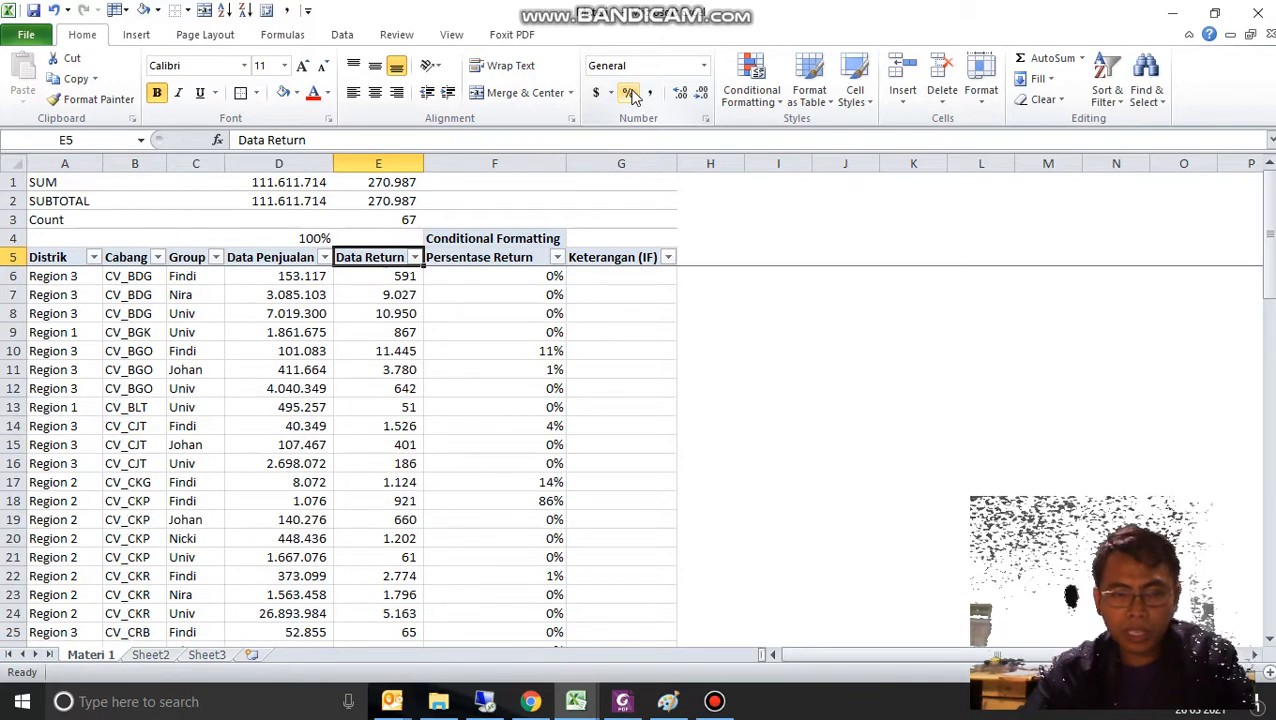
pyautogui.press('Down')
pyautogui.hotkey('ctrl', 'shift', 'Down')
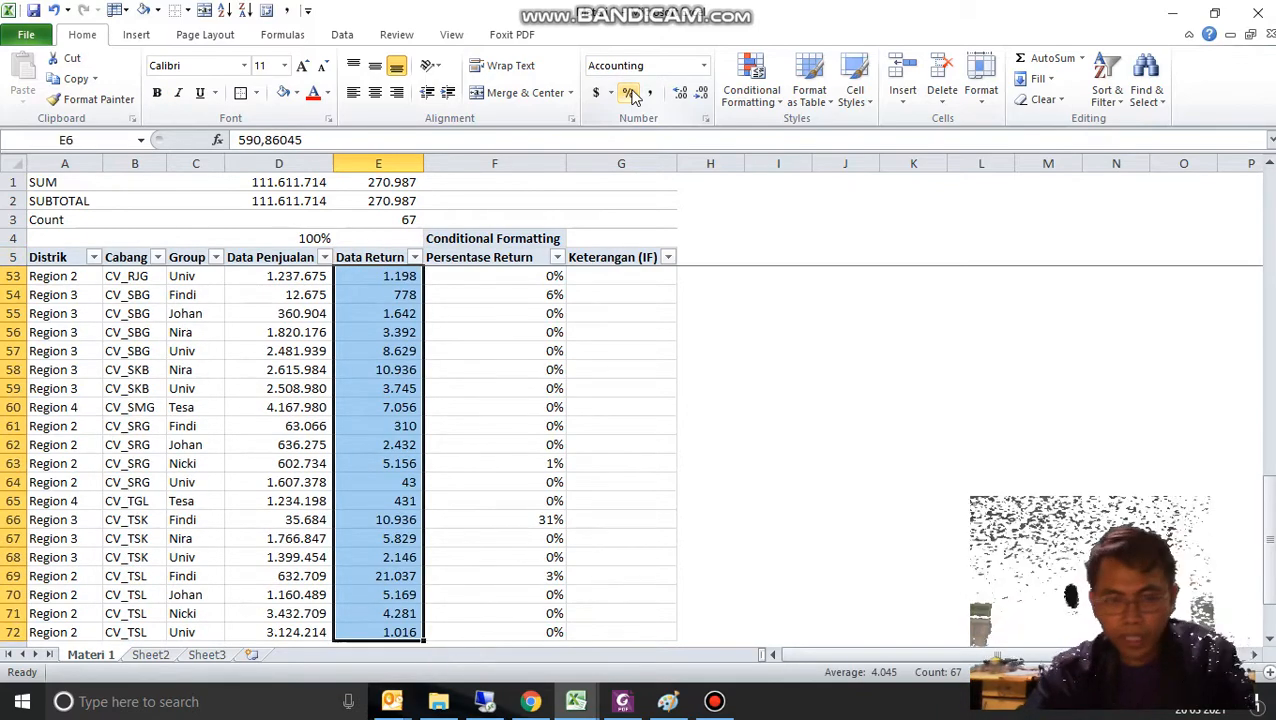
# - Copy the COUNT formula from E3 into D3 for the Data Penjualan column
pyautogui.press('Up')
pyautogui.press('Up')
pyautogui.press('Up')
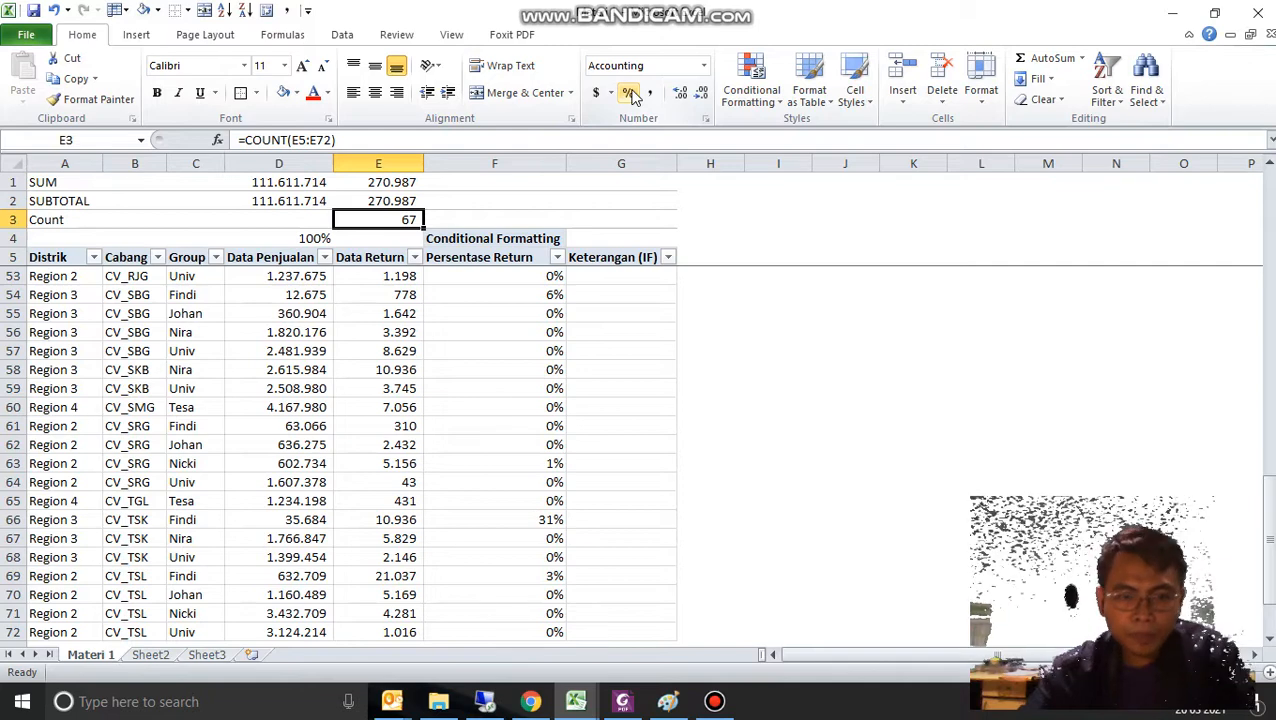
pyautogui.hotkey('ctrl', 'c')
pyautogui.press('Left')
pyautogui.press('Return')
pyautogui.press('Down')
pyautogui.press('Up')
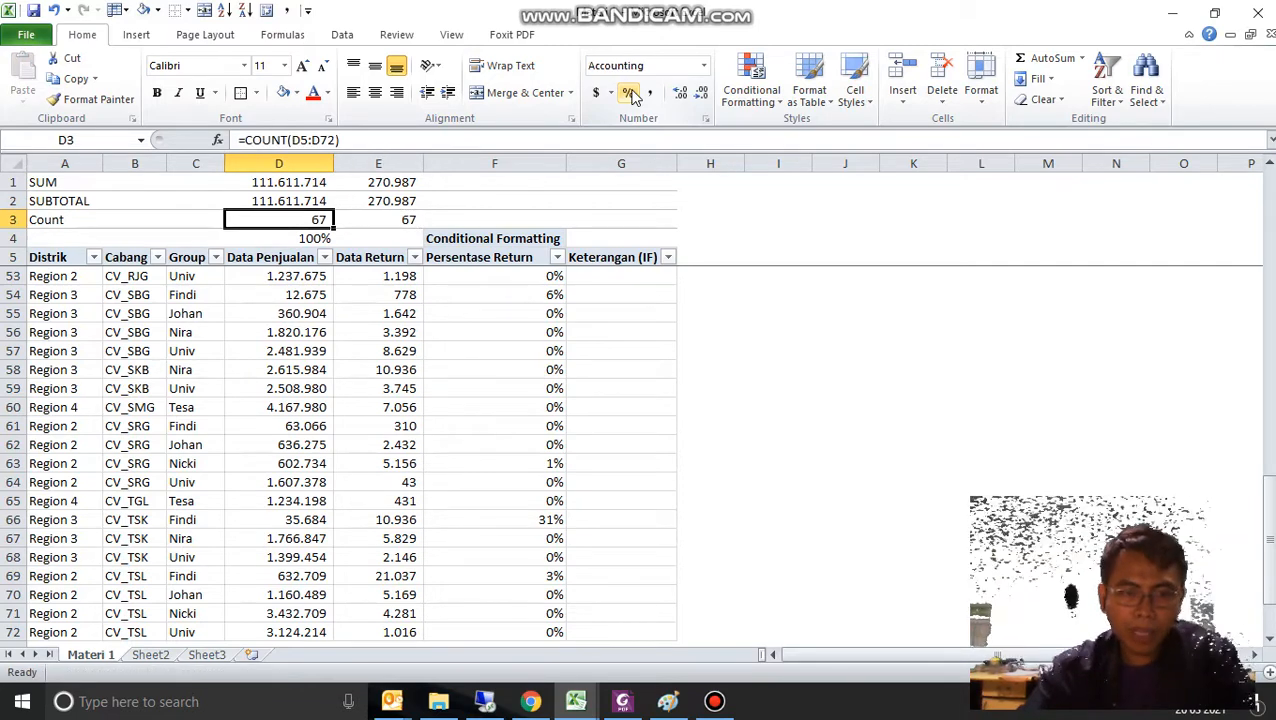
# - Change the Data Return subtotal in E2 to the COUNT function with the formula =SUBTOTAL(2;E5:E72)
pyautogui.press('Right')
pyautogui.press('Up')
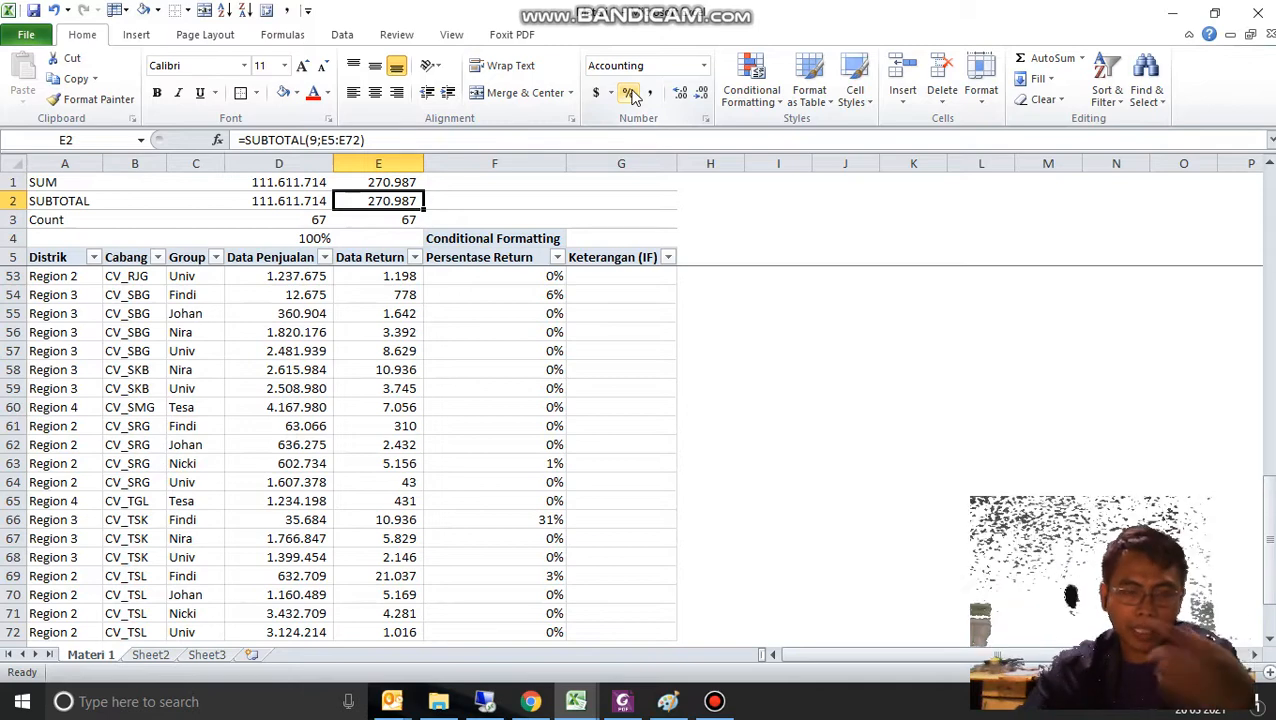
pyautogui.click(368, 140)
pyautogui.press('BackSpace')
pyautogui.press('BackSpace')
pyautogui.press('BackSpace')
pyautogui.press('BackSpace')
pyautogui.press('BackSpace')
pyautogui.press('BackSpace')
pyautogui.press('BackSpace')
pyautogui.press('BackSpace')
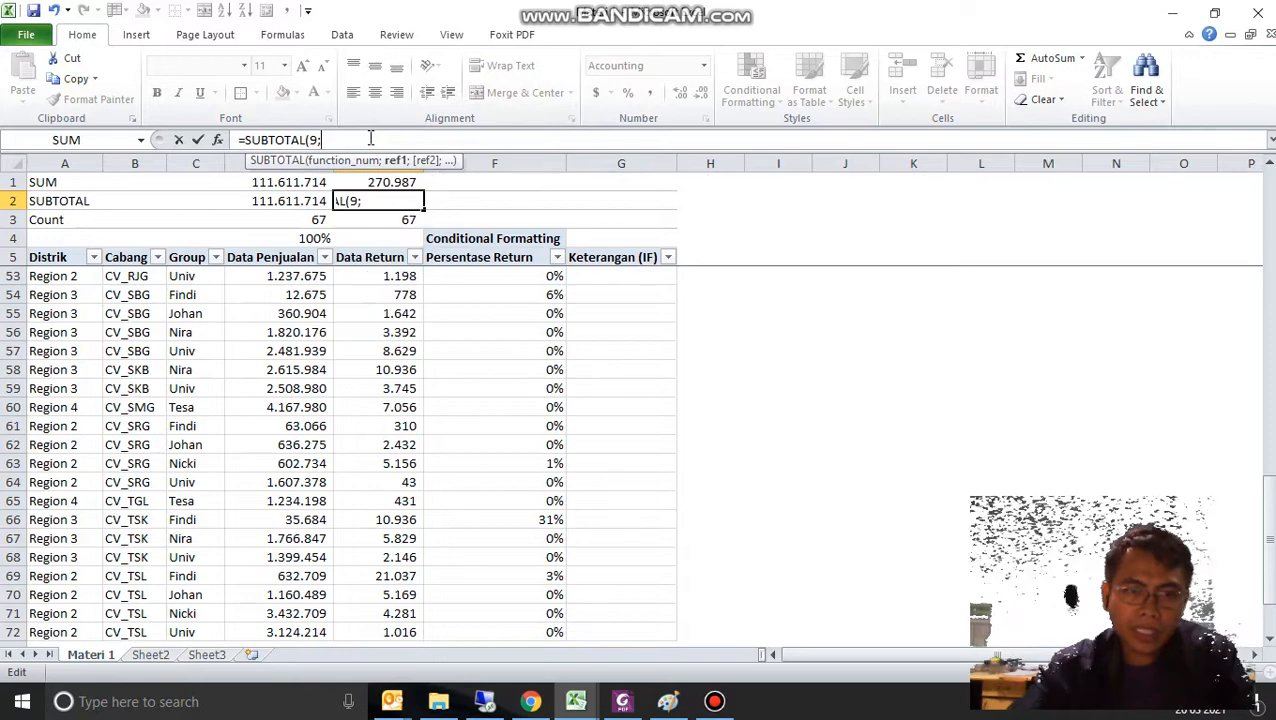
pyautogui.press('BackSpace')
pyautogui.press('Down')
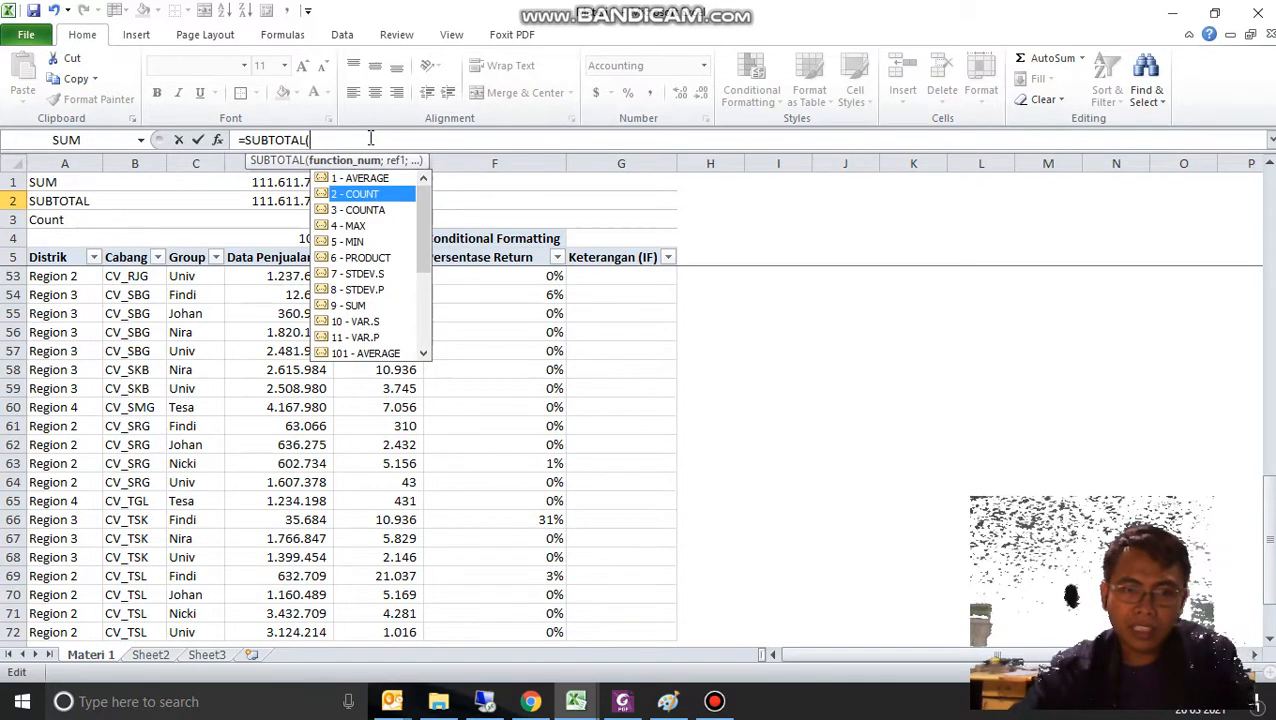
pyautogui.press('Tab')
pyautogui.write(';')
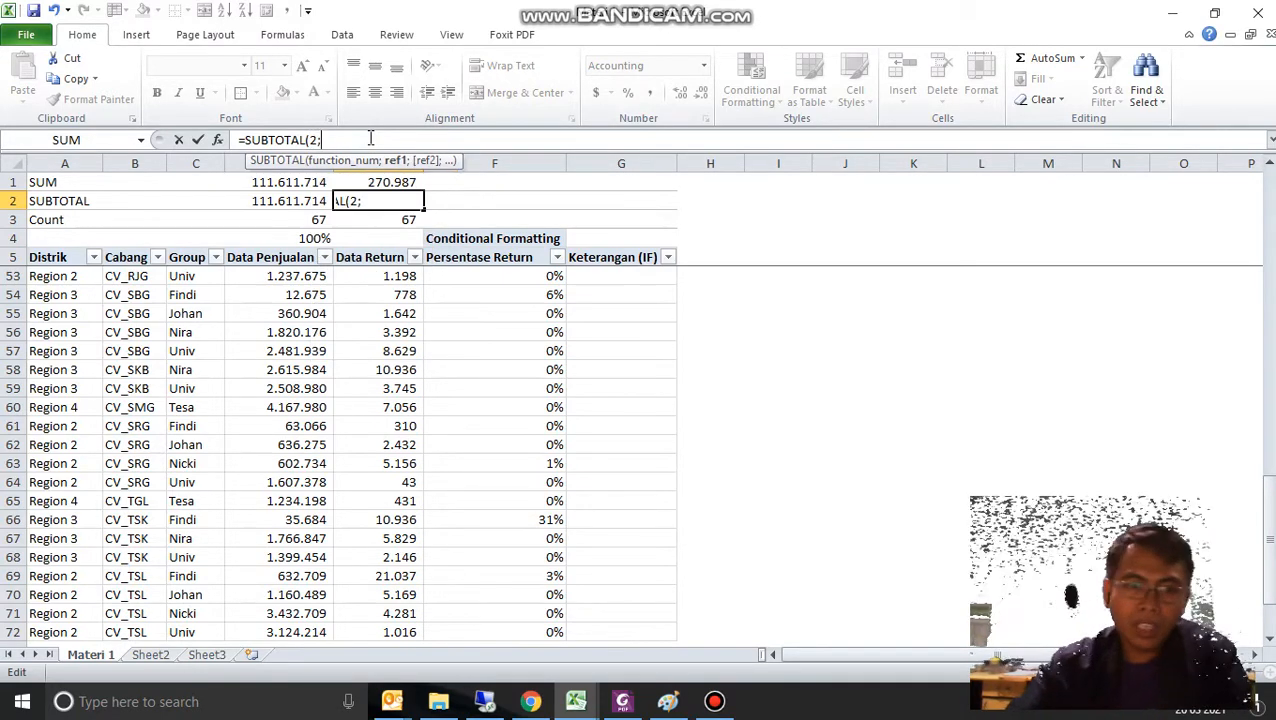
pyautogui.click(381, 257)
pyautogui.hotkey('ctrl', 'shift', 'Down')
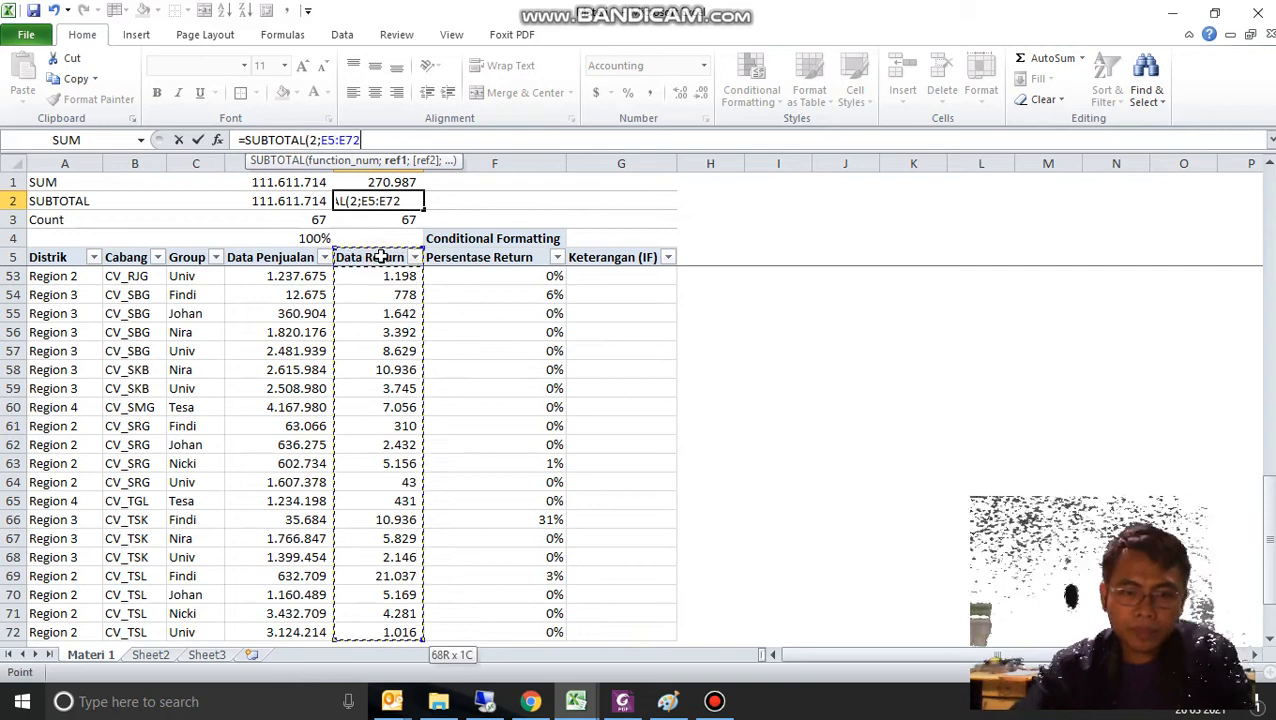
pyautogui.write(')')
pyautogui.press('Return')
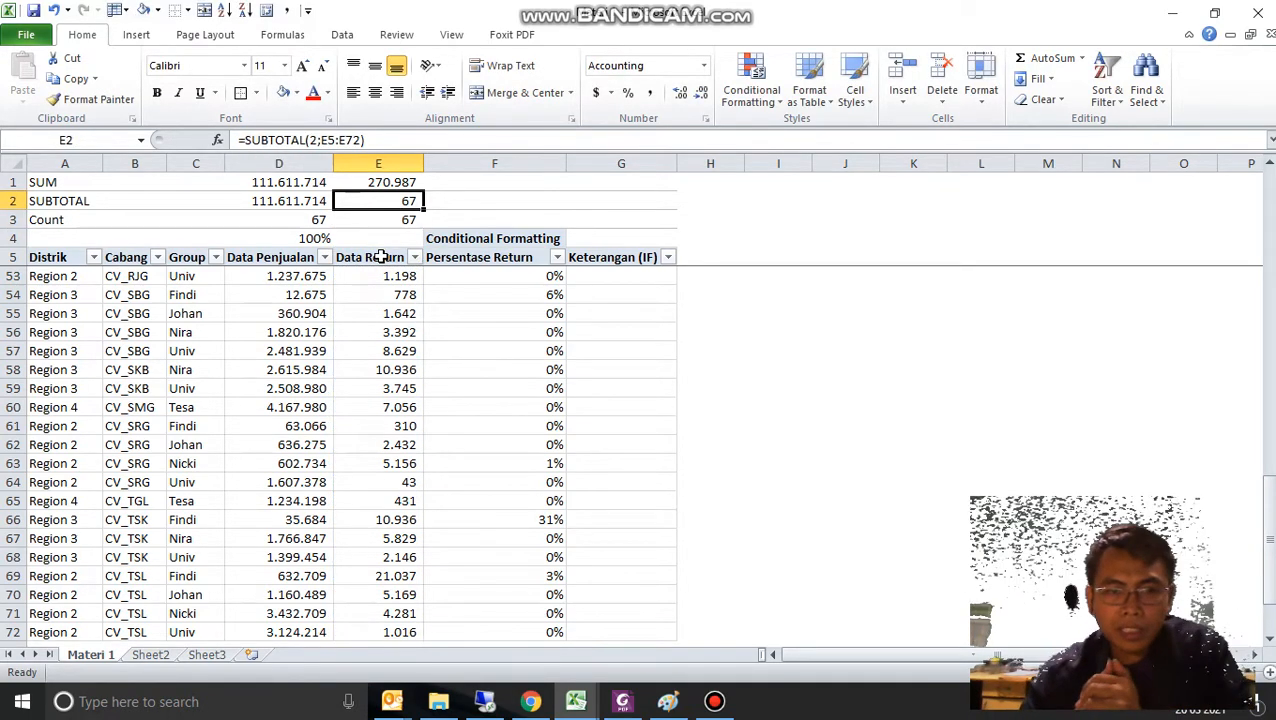
# - Filter the Distrik column to show only Region 1
pyautogui.click(381, 257)
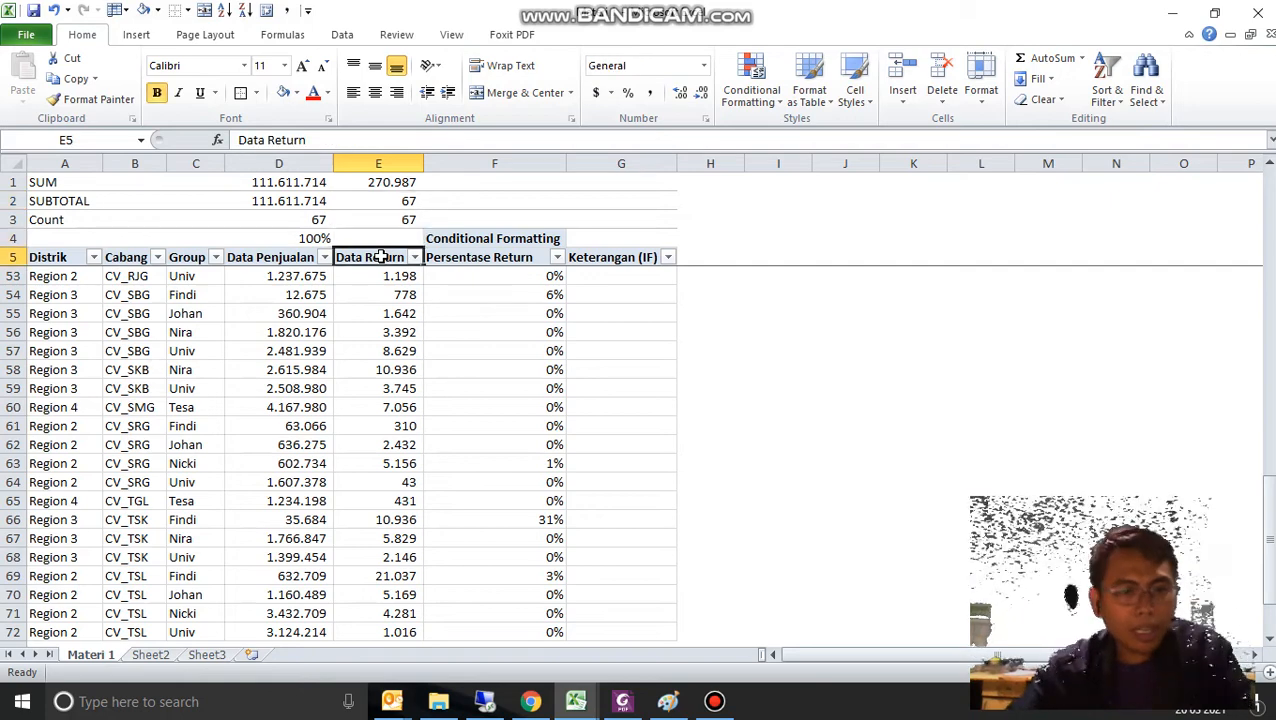
pyautogui.hotkey('ctrl', 'Left')
pyautogui.hotkey('alt', 'Down')
pyautogui.press('Tab')
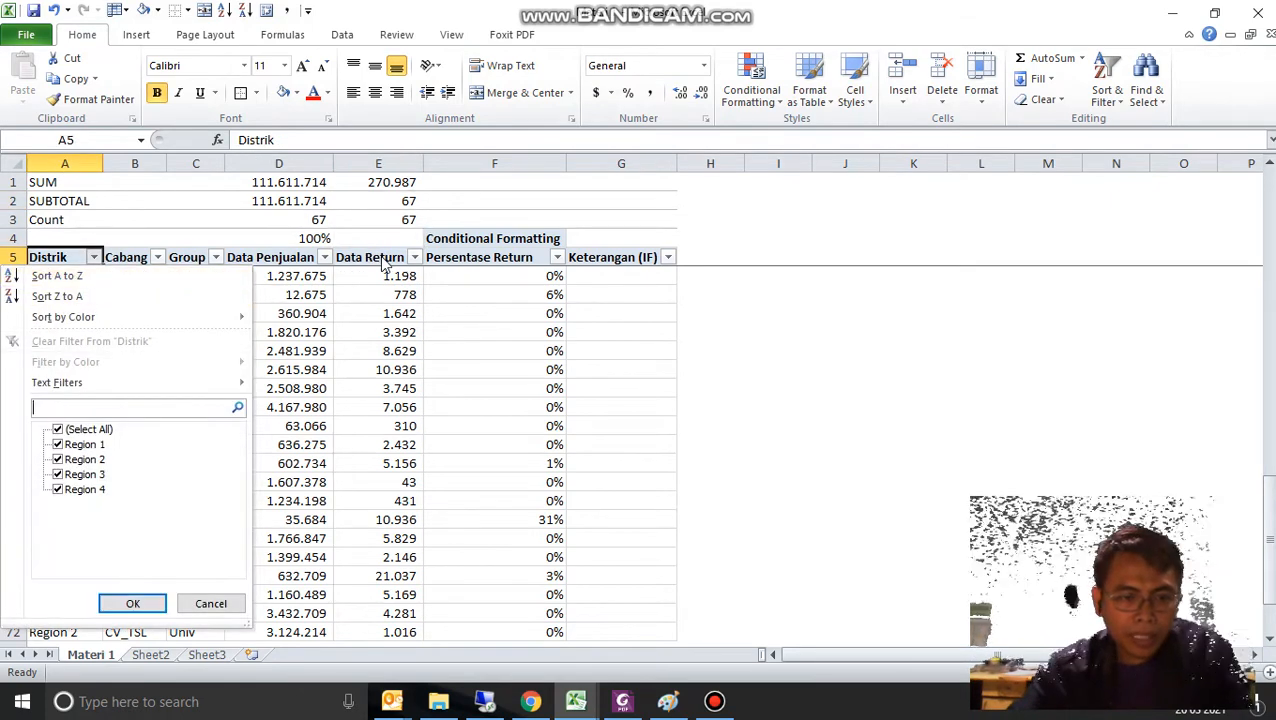
pyautogui.press('Tab')
pyautogui.press('space')
pyautogui.press('Down')
pyautogui.press('Down')
pyautogui.press('space')
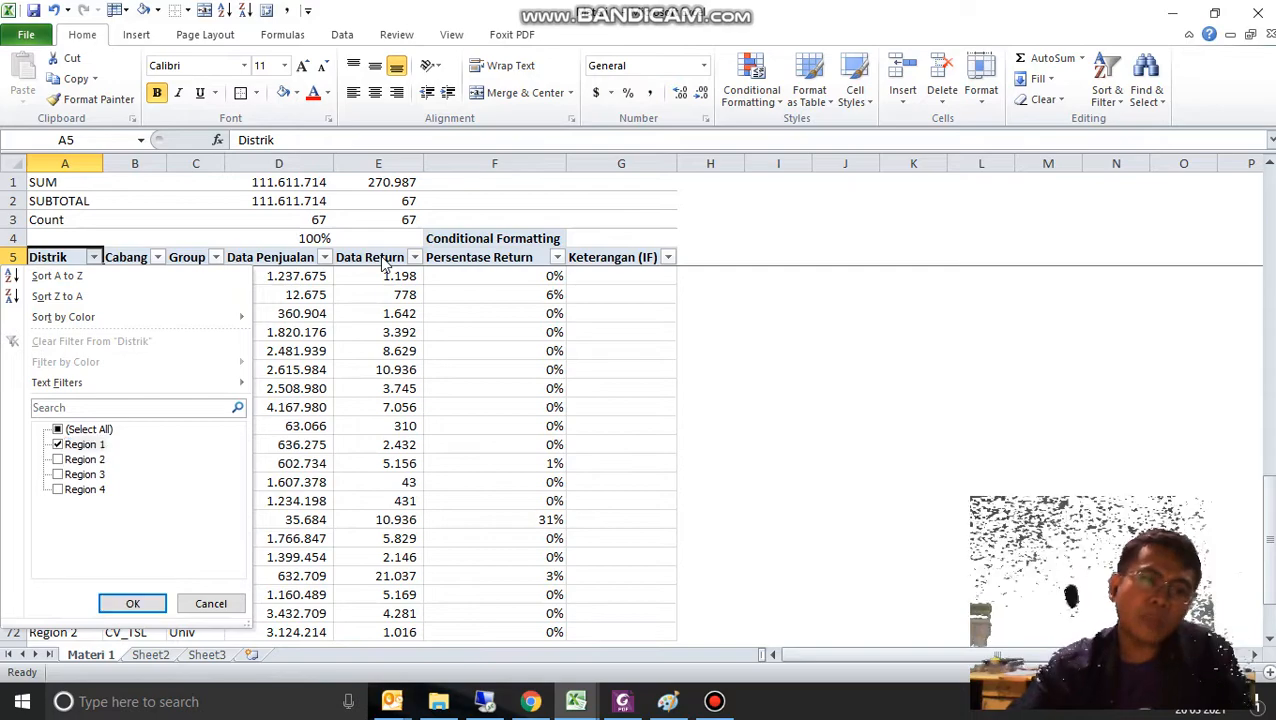
pyautogui.press('Return')
# - Compare the COUNT formula in E3 with the SUBTOTAL formula in E2 while the table is filtered
pyautogui.press('Right')
pyautogui.press('Right')
pyautogui.press('Right')
pyautogui.press('Right')
pyautogui.press('Down')
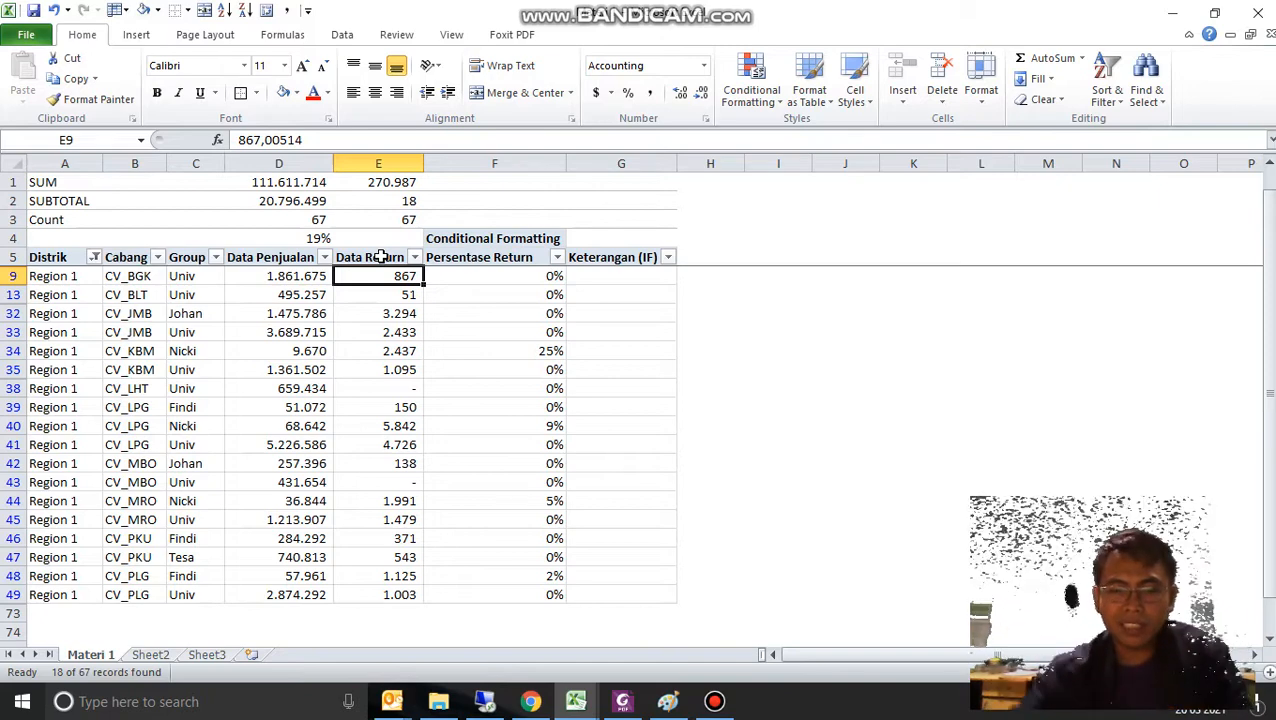
pyautogui.press('Up')
pyautogui.press('Up')
pyautogui.press('Up')
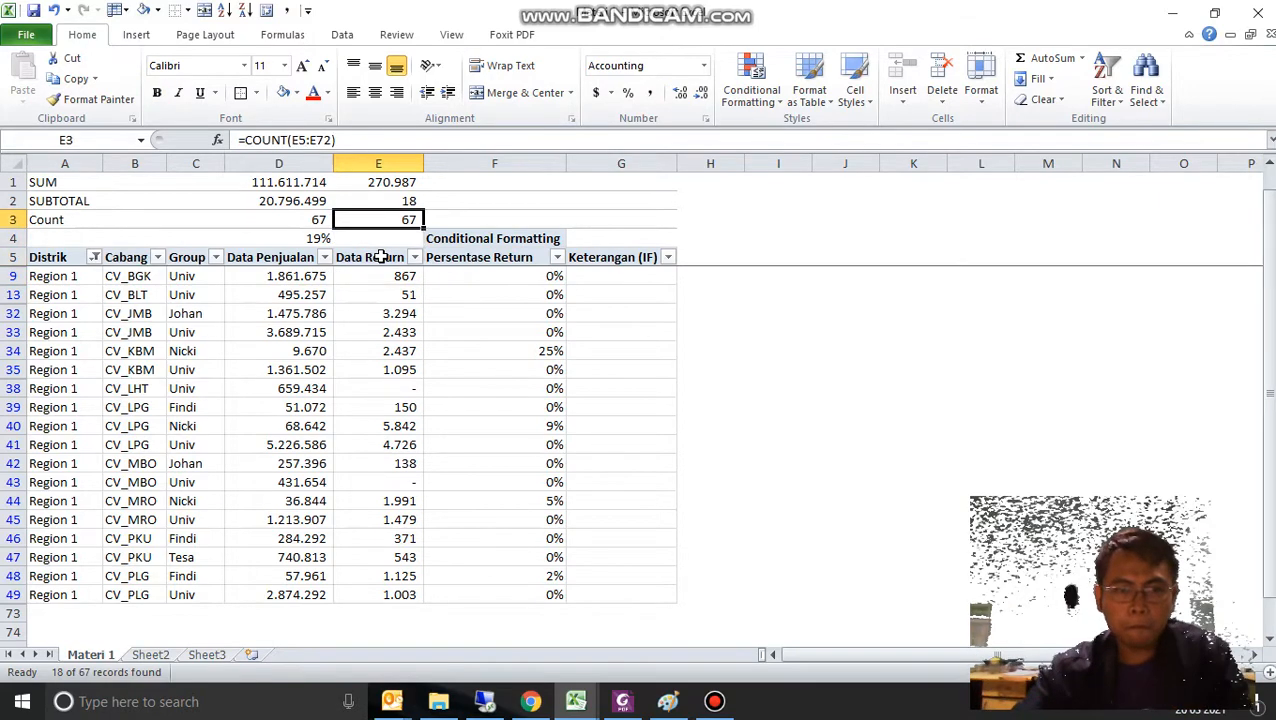
pyautogui.press('Up')
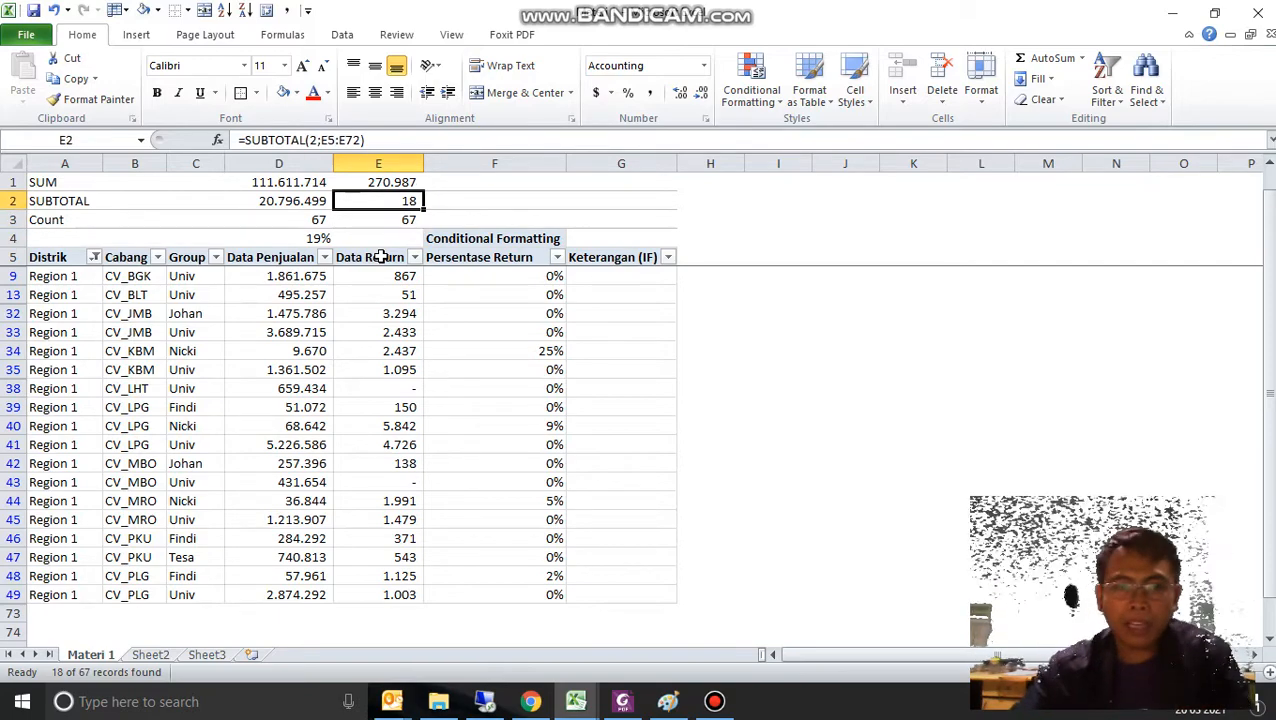
# - Copy the SUBTOTAL sum formula from D2 into E2 to replace the counting version
pyautogui.press('Left')
pyautogui.hotkey('ctrl', 'c')
pyautogui.press('Right')
pyautogui.press('Return')
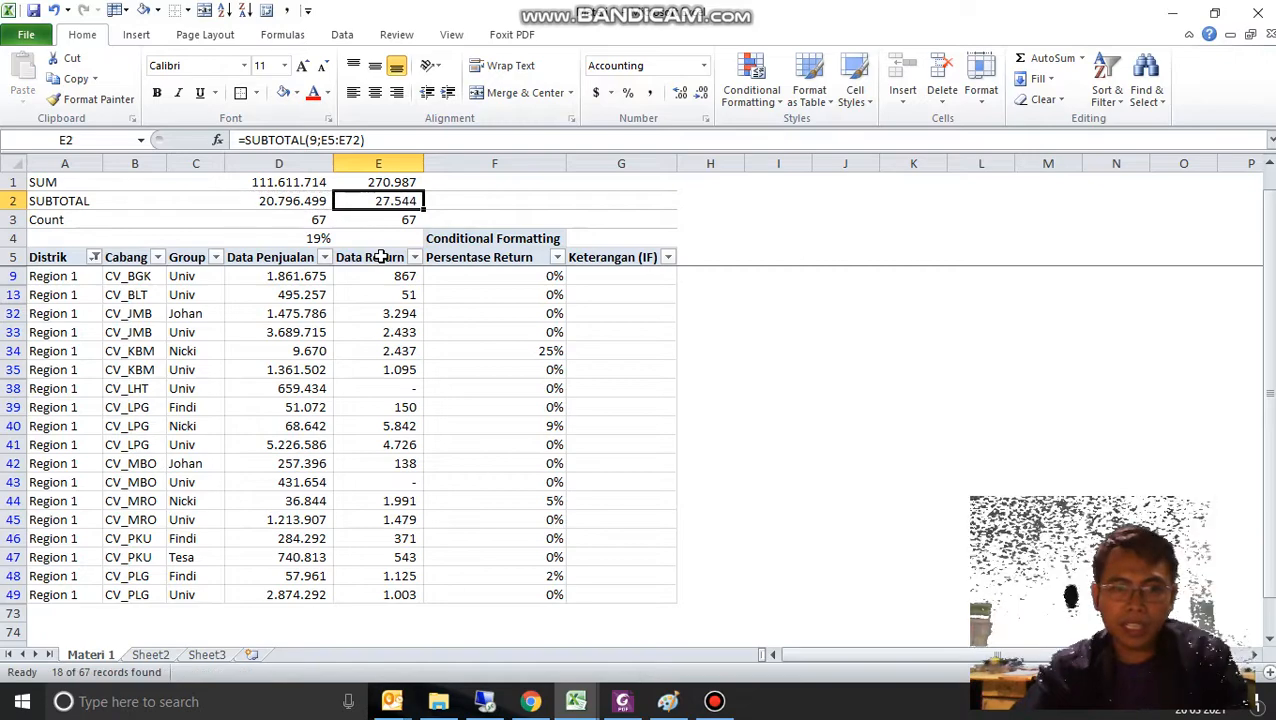
# - Remove the filter from the header row in row 5 and reapply it so all records are shown
pyautogui.press('Down')
pyautogui.press('Left')
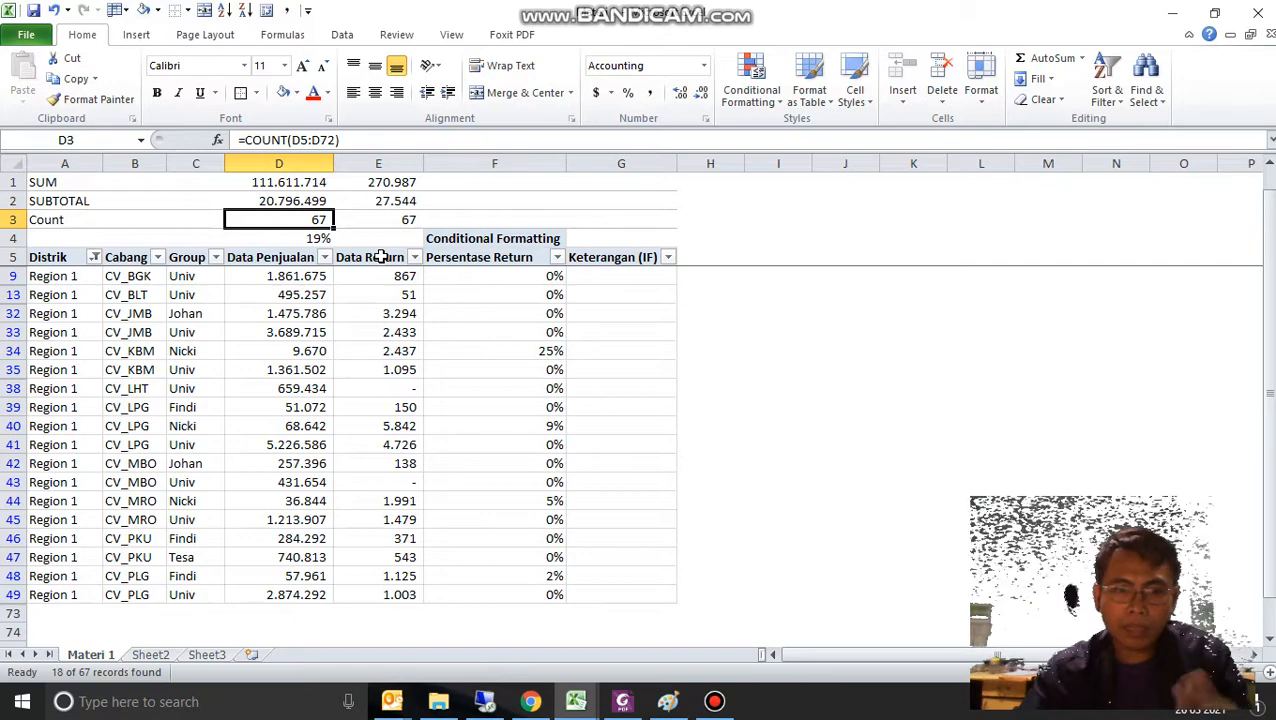
pyautogui.press('Right')
pyautogui.press('Down')
pyautogui.press('Down')
pyautogui.hotkey('ctrl', 'Left')
pyautogui.hotkey('ctrl', 'shift', 'Right')
pyautogui.hotkey('ctrl', 'shift', 'l')
pyautogui.hotkey('ctrl', 'shift', 'l')
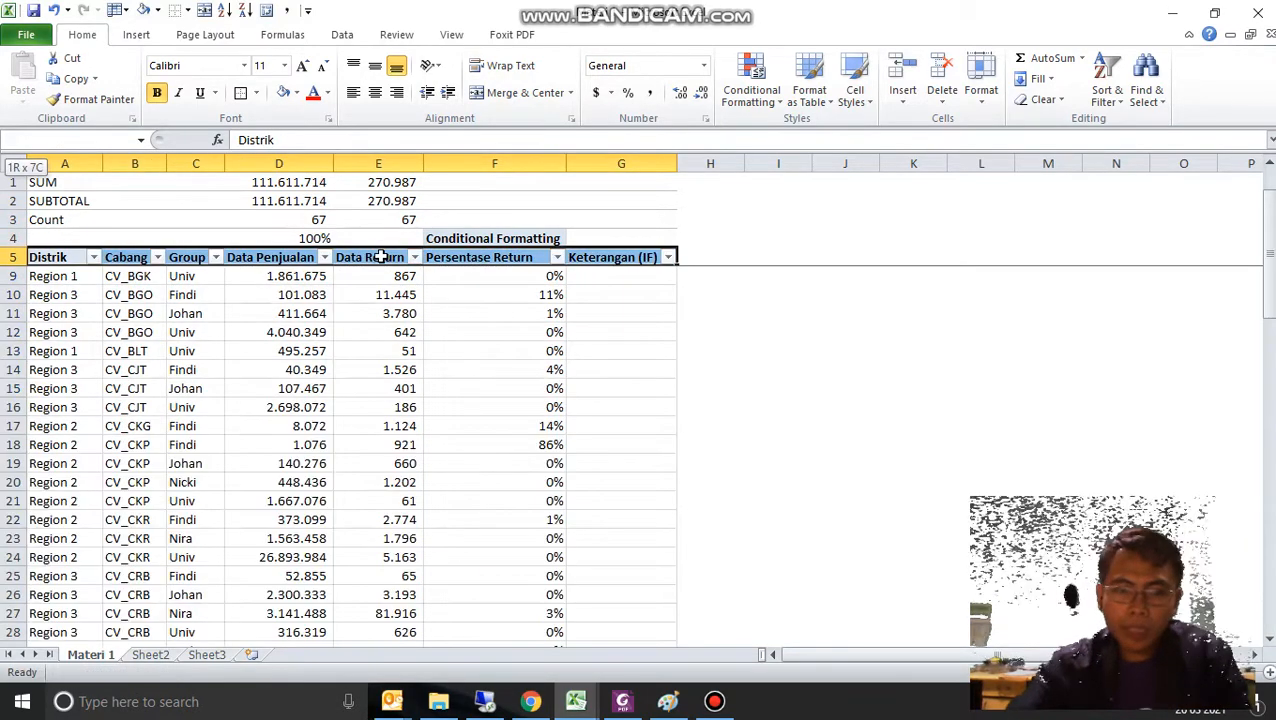
# - Enter the return percentage formula =E6/D6 in F6 under Persentase Return
pyautogui.hotkey('ctrl', 'Left')
pyautogui.hotkey('ctrl', 'Right')
pyautogui.press('Left')
pyautogui.press('Down')
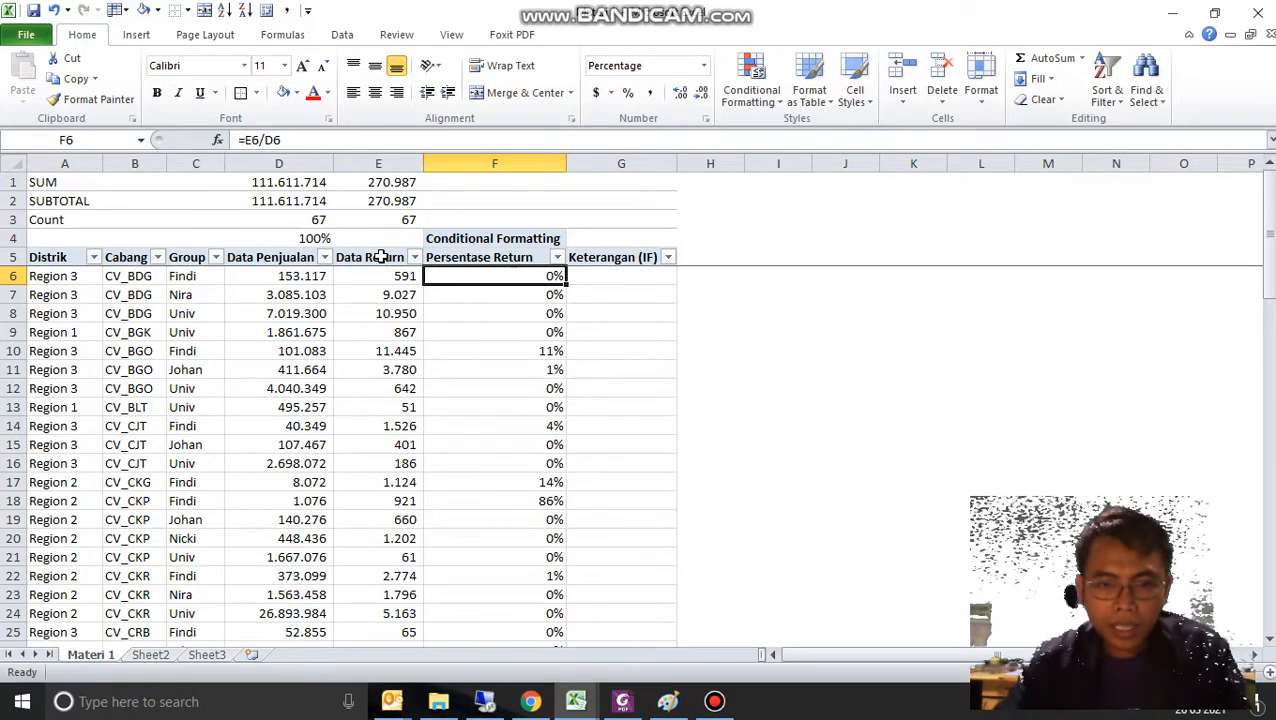
pyautogui.hotkey('ctrl', 'shift', 'Down')
pyautogui.hotkey('ctrl', 'shift', 'Up')
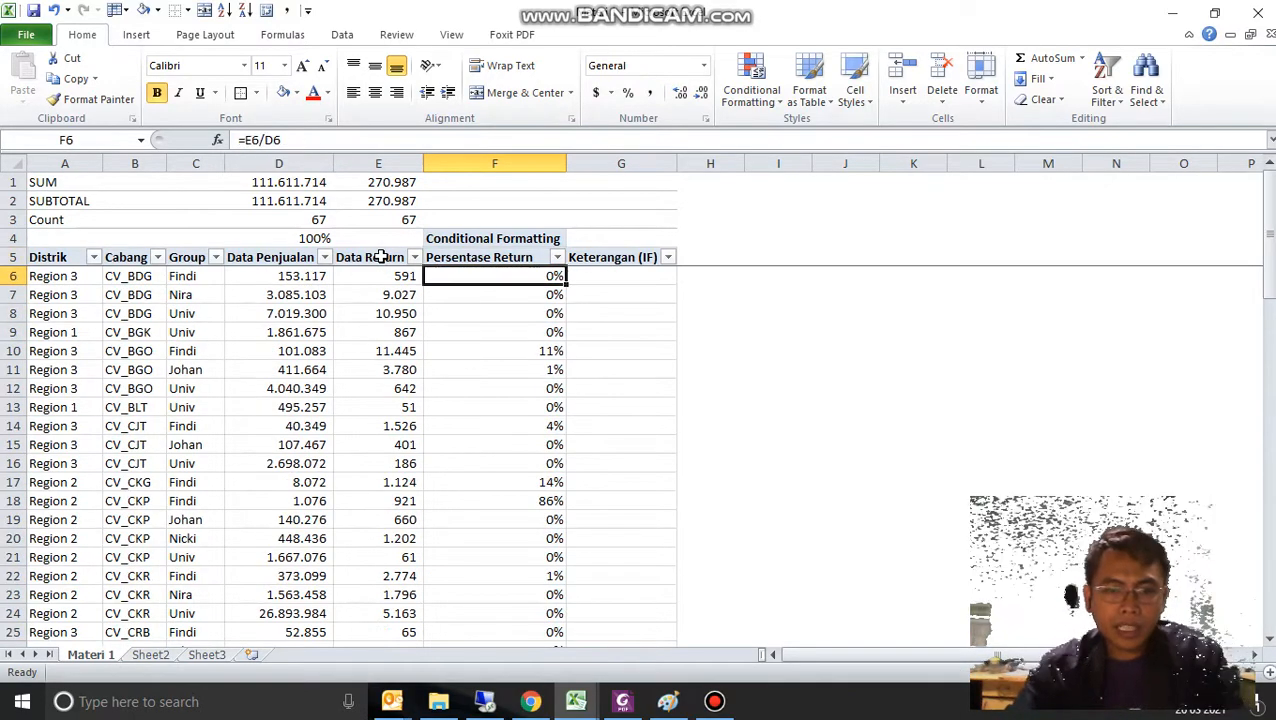
pyautogui.press('Up')
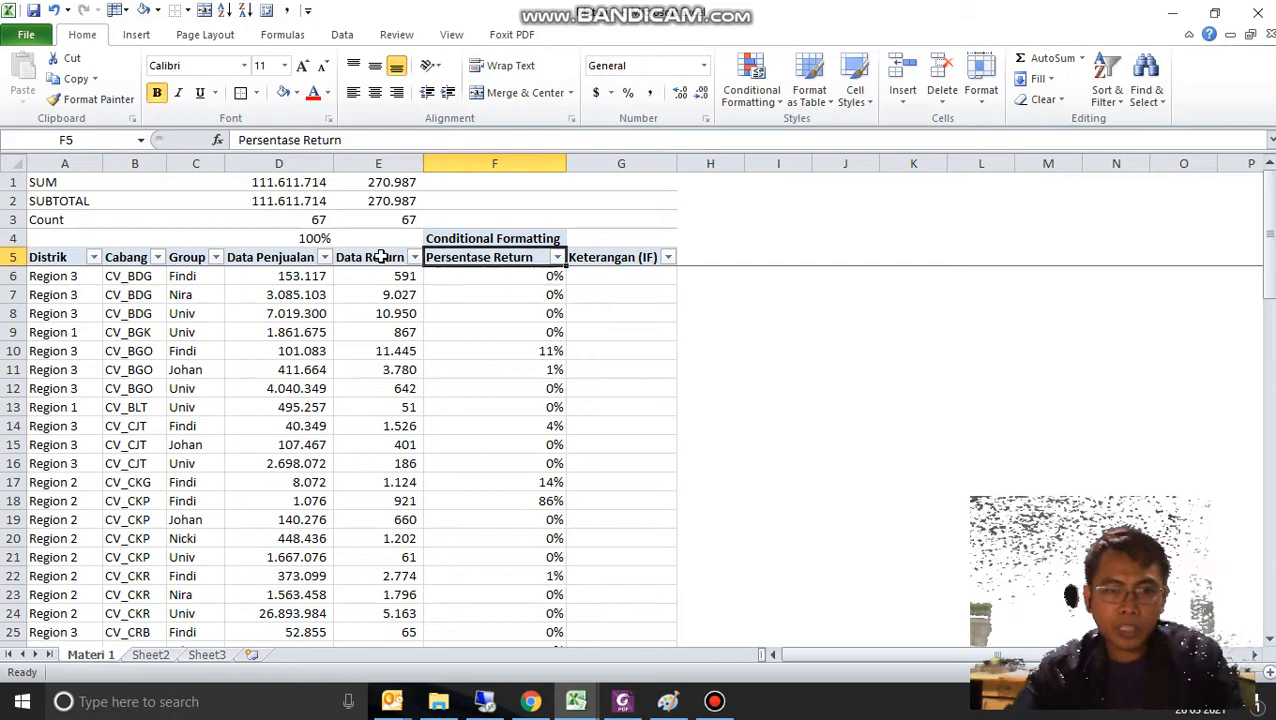
pyautogui.press('Down')
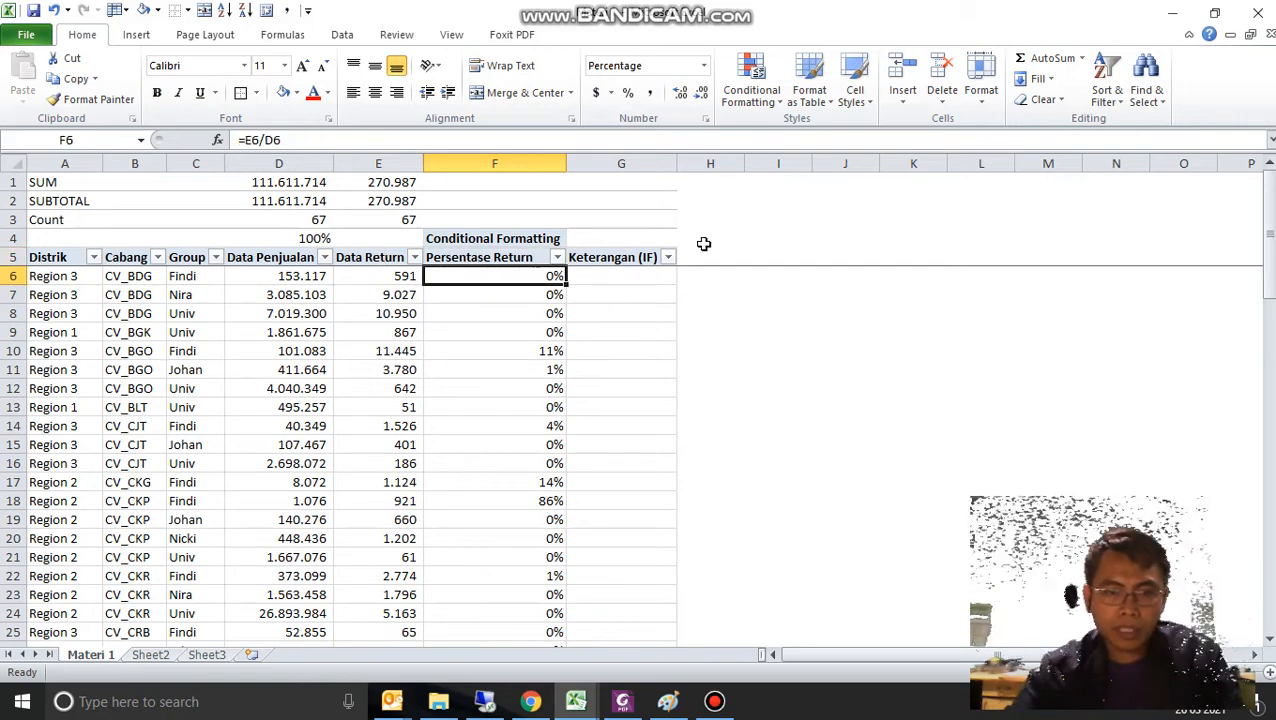
pyautogui.write('=E6')
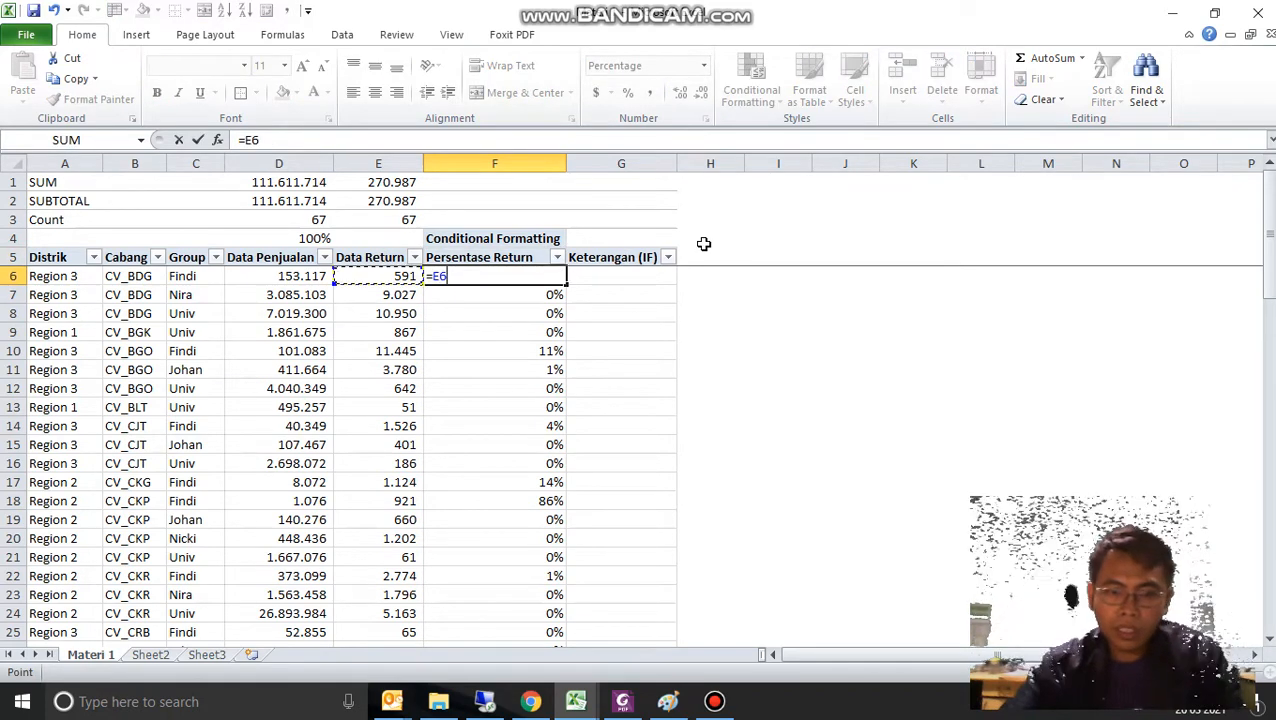
pyautogui.write('/D6')
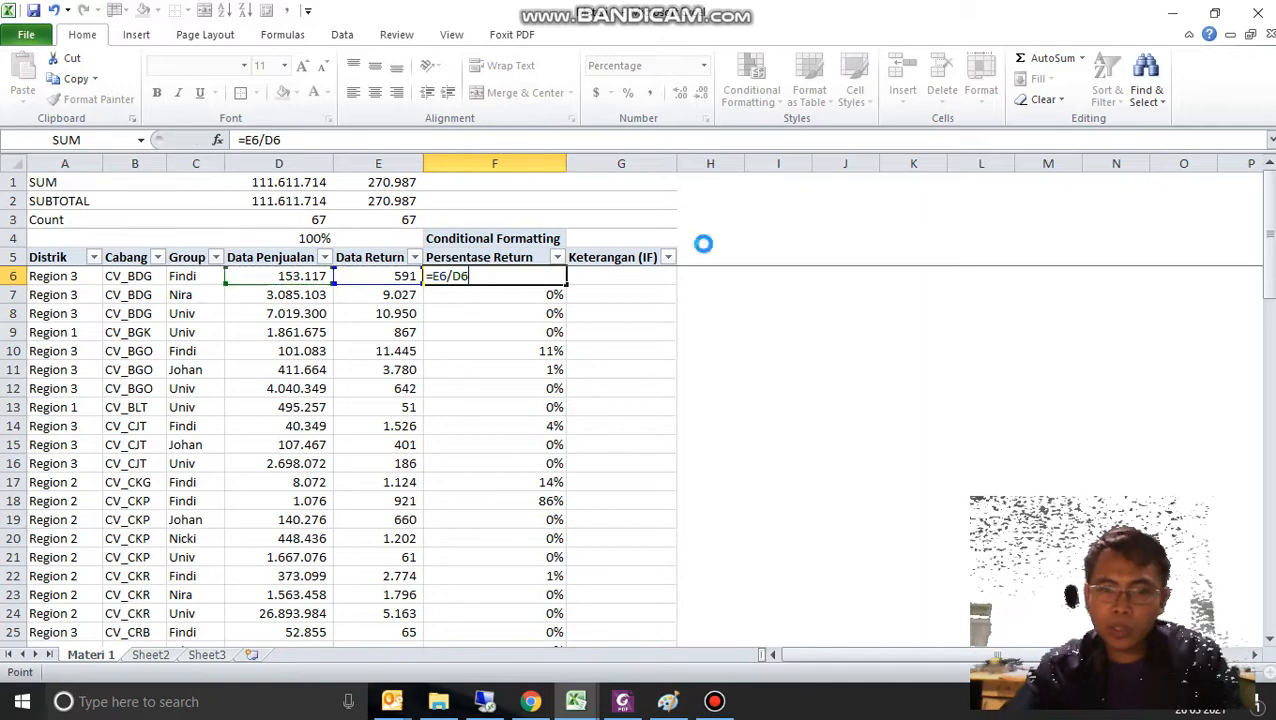
pyautogui.press('Return')
# - Copy the F6 formula down the Persentase Return column to row 72
pyautogui.press('Up')
pyautogui.hotkey('ctrl', 'c')
pyautogui.hotkey('ctrl', 'shift', 'Down')
pyautogui.press('Return')
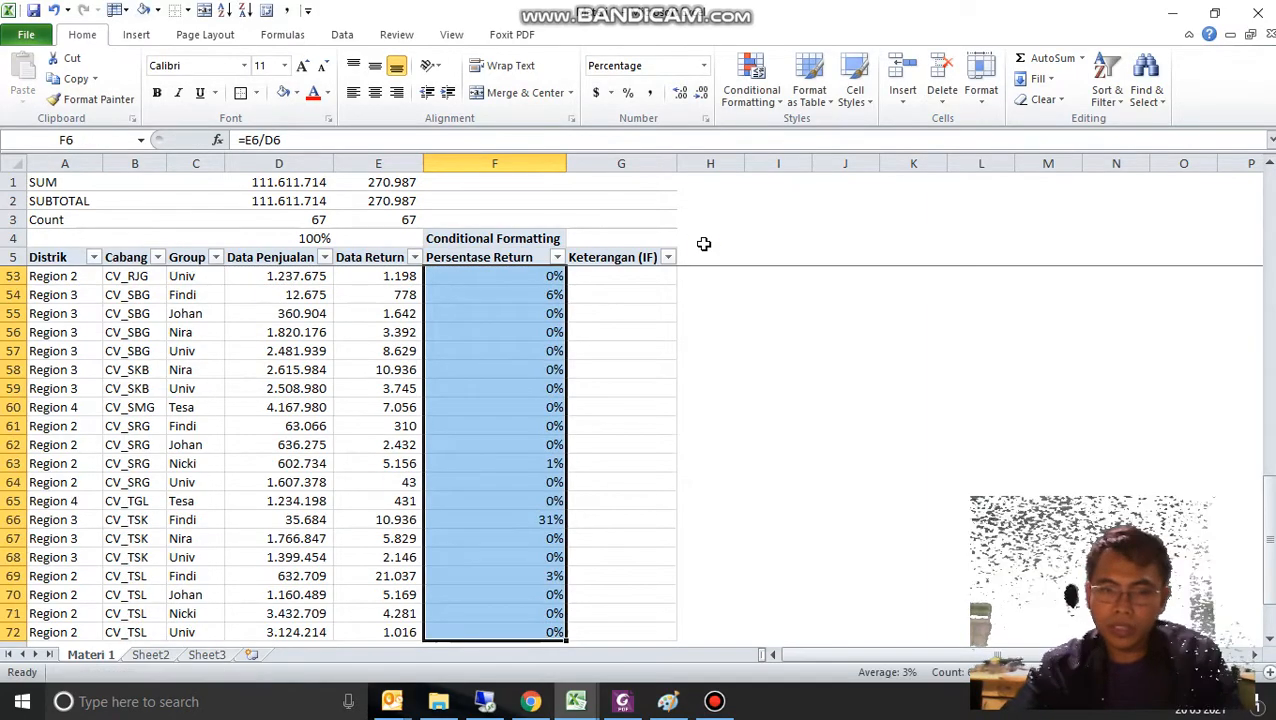
# - Return to the Persentase Return header in F5 and look over the percentages in the first records
pyautogui.hotkey('ctrl', 'Up')
pyautogui.hotkey('ctrl', 'Up')
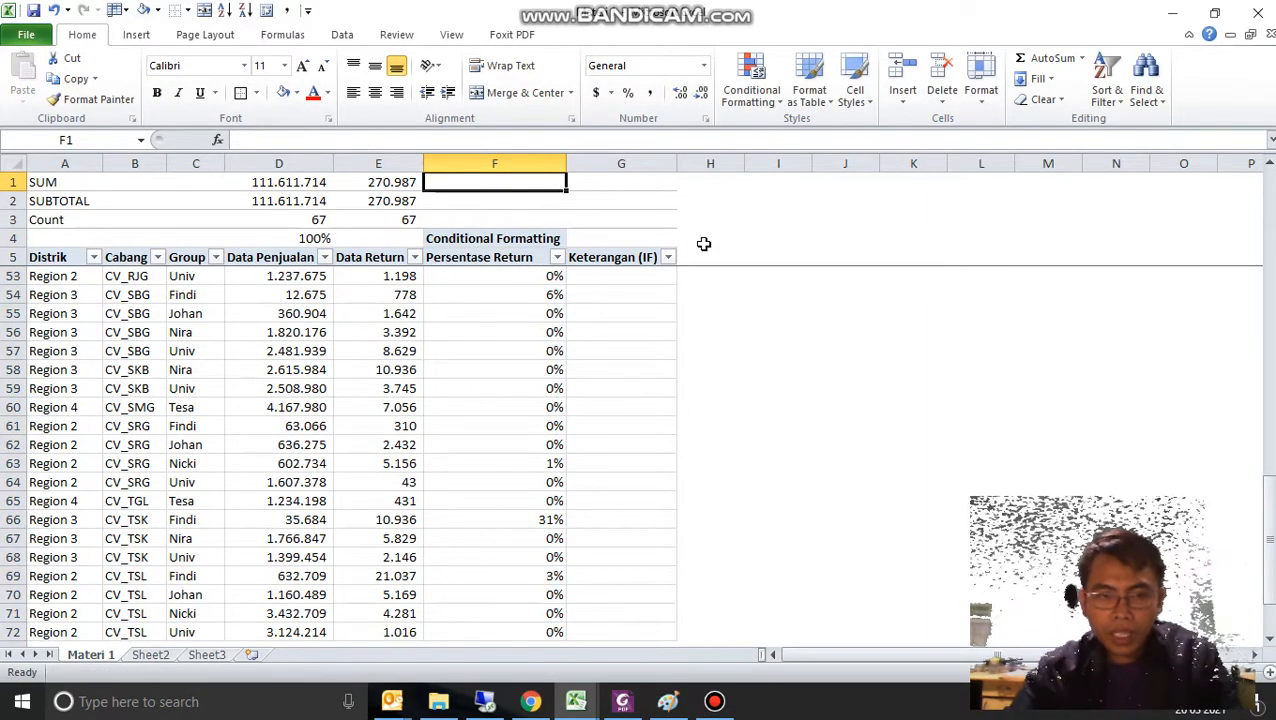
pyautogui.press('Down')
pyautogui.press('Down')
pyautogui.press('Down')
pyautogui.press('Down')
pyautogui.press('Down')
pyautogui.press('Up')
pyautogui.hotkey('ctrl', 'shift', 'Down')
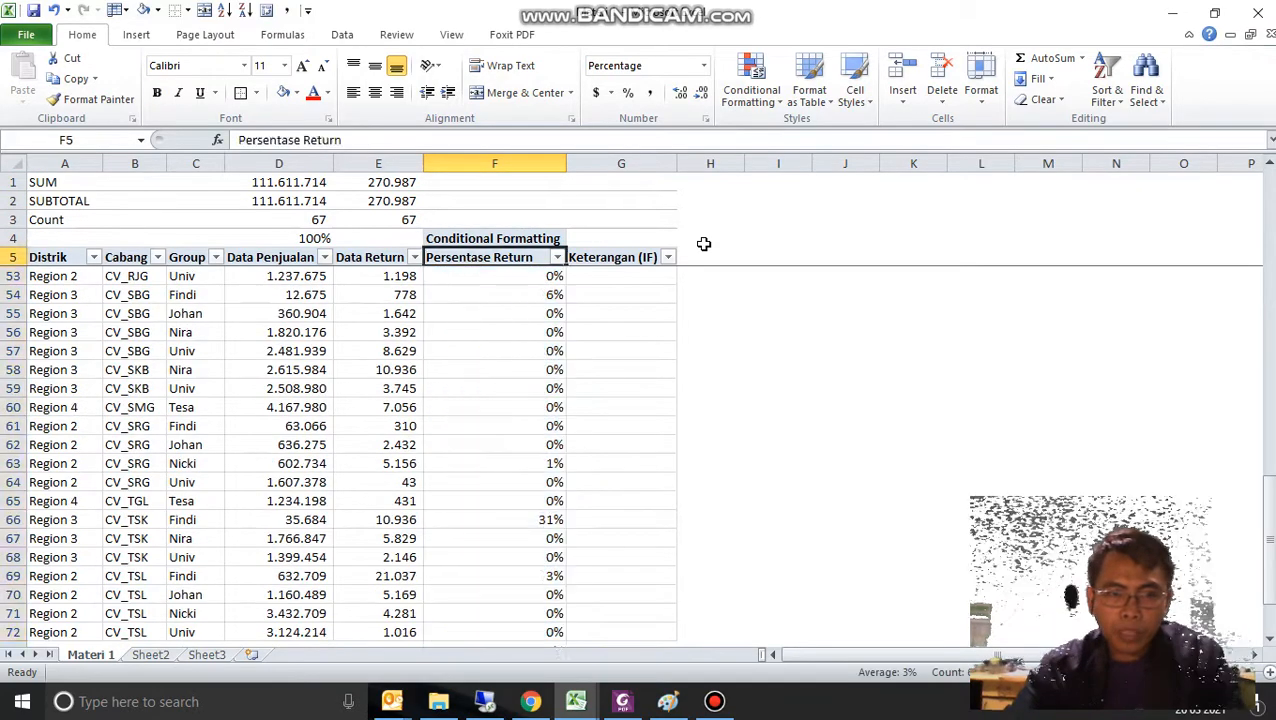
pyautogui.press('Down')
pyautogui.press('Down')
pyautogui.press('Up')
pyautogui.press('Up')
pyautogui.press('Down')
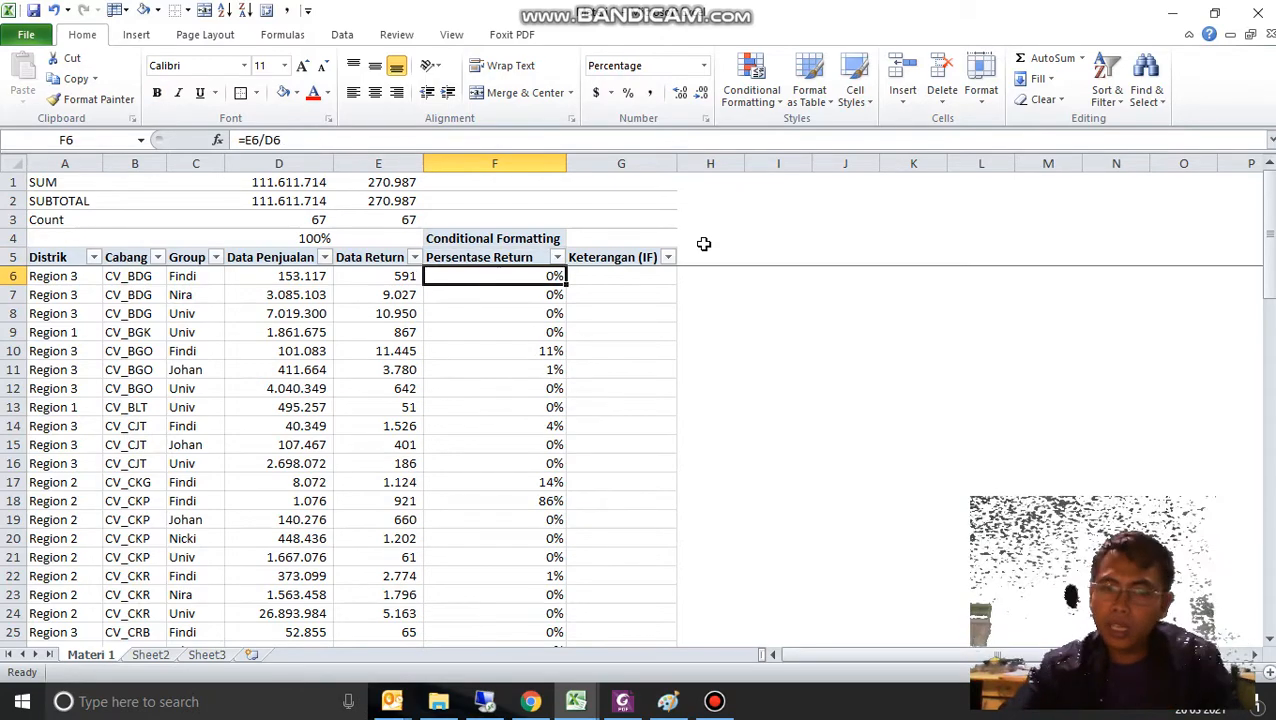
pyautogui.press('Up')
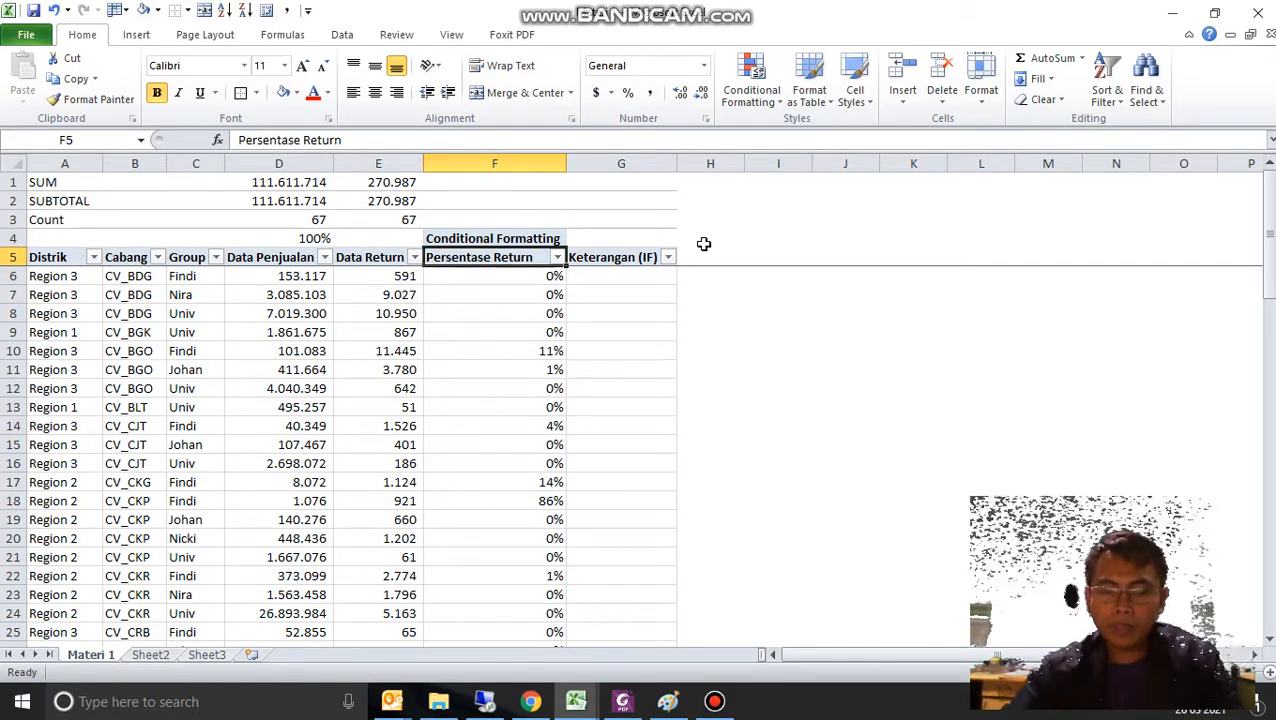
# - Look through the number filter choices for Persentase Return as far as Greater Than, and close them without applying any
pyautogui.hotkey('alt', 'Down')
pyautogui.press('Down')
pyautogui.press('Down')
pyautogui.press('Down')
pyautogui.press('Down')
pyautogui.press('Down')
pyautogui.press('Down')
pyautogui.press('Down')
pyautogui.press('Down')
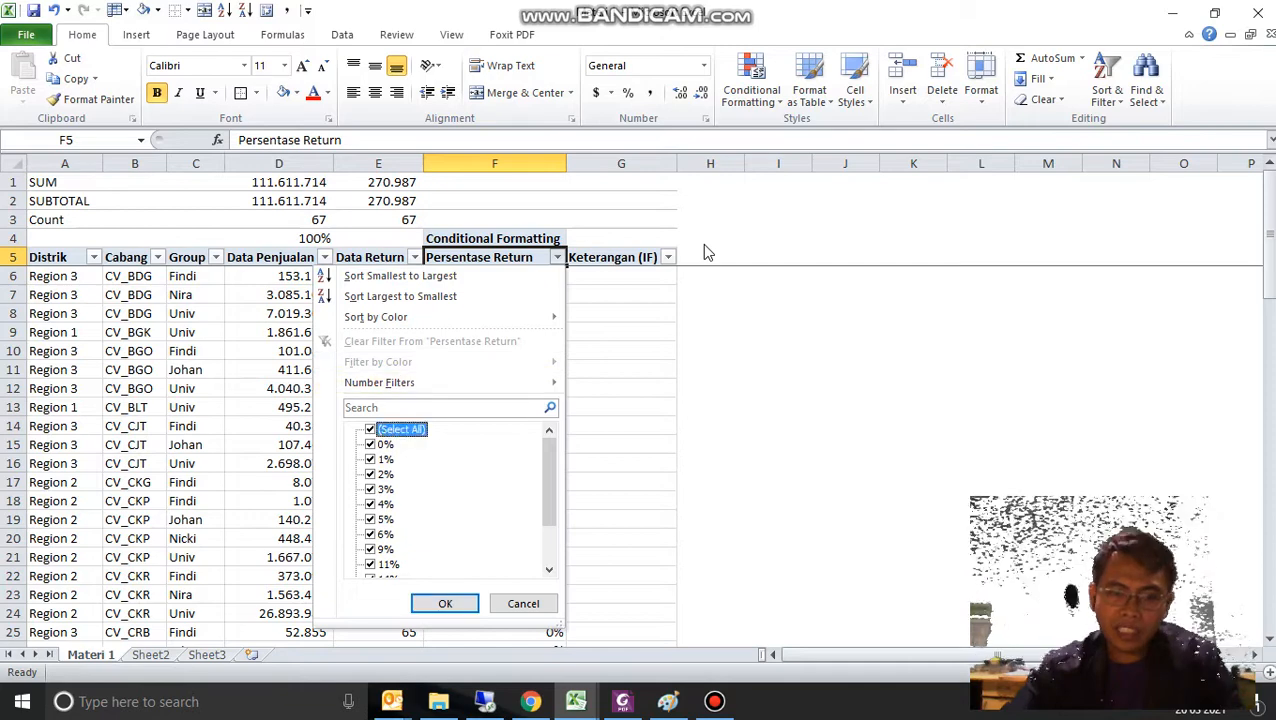
pyautogui.press('Up')
pyautogui.press('Up')
pyautogui.press('Right')
pyautogui.press('Down')
pyautogui.press('Down')
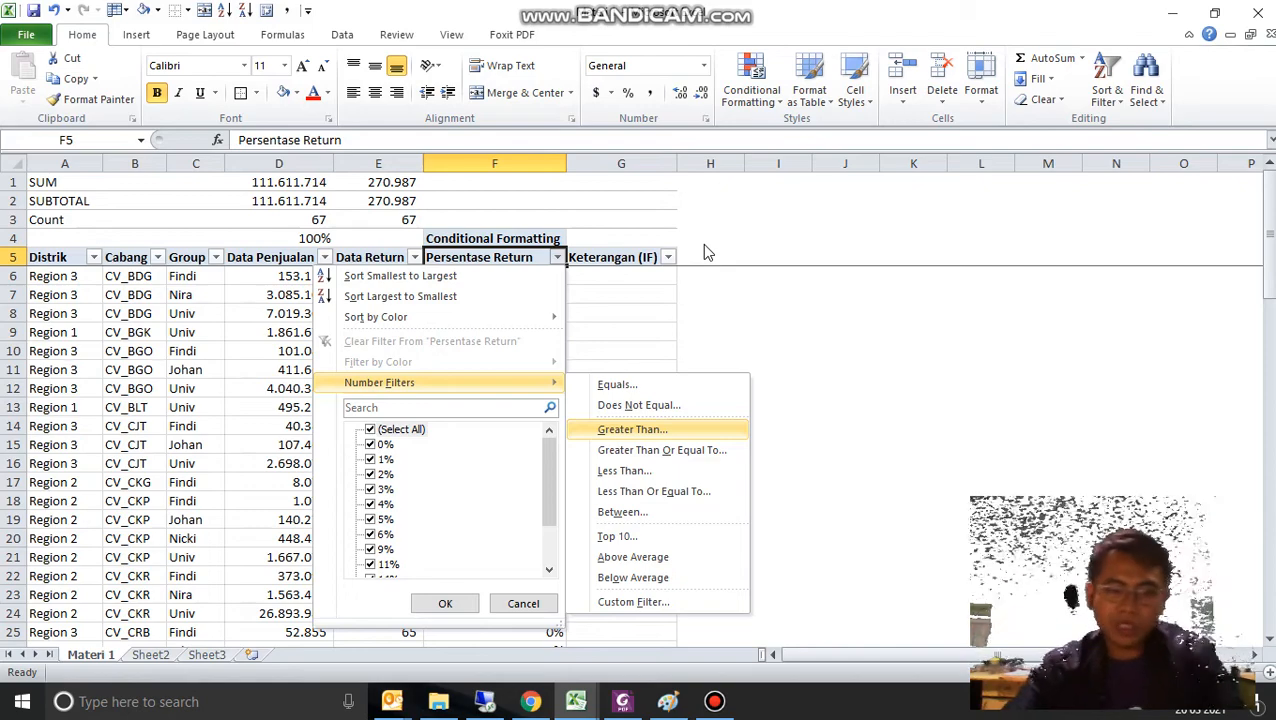
pyautogui.press('Left')
pyautogui.press('Escape')
# - Start a new conditional formatting rule for F6:F72 with the rule type Format only cells that contain
pyautogui.press('Down')
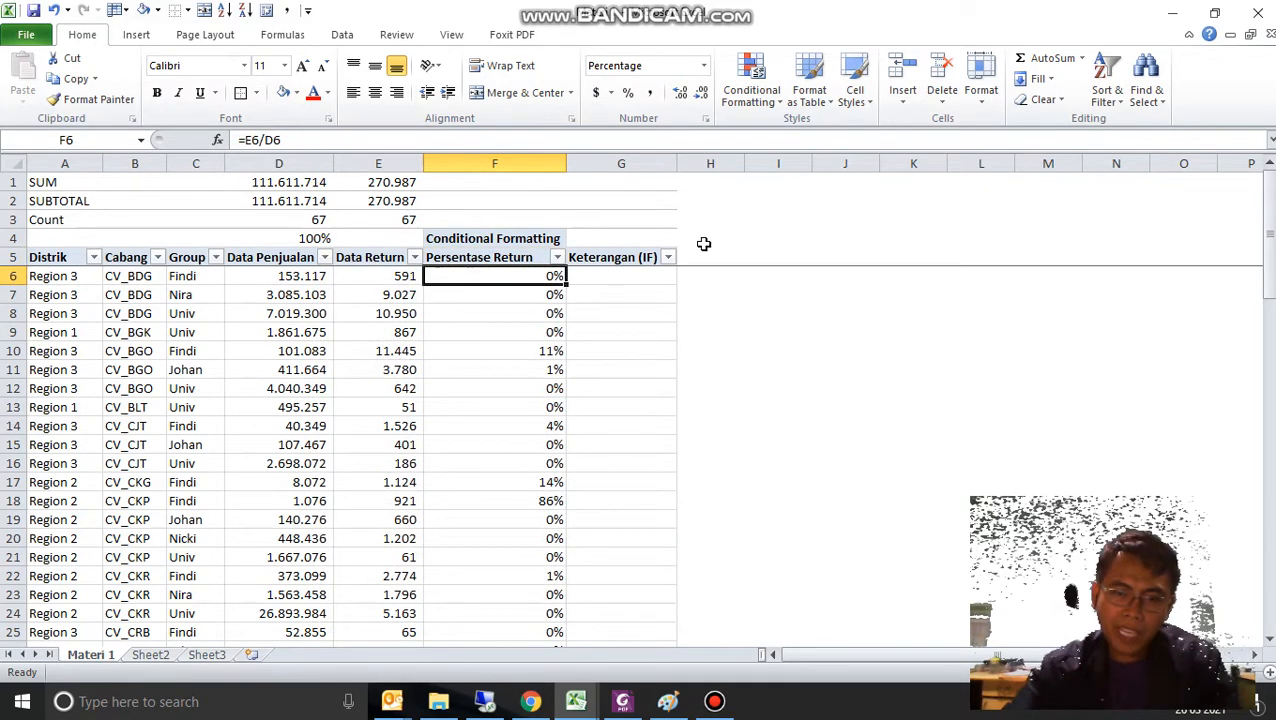
pyautogui.hotkey('ctrl', 'shift', 'Down')
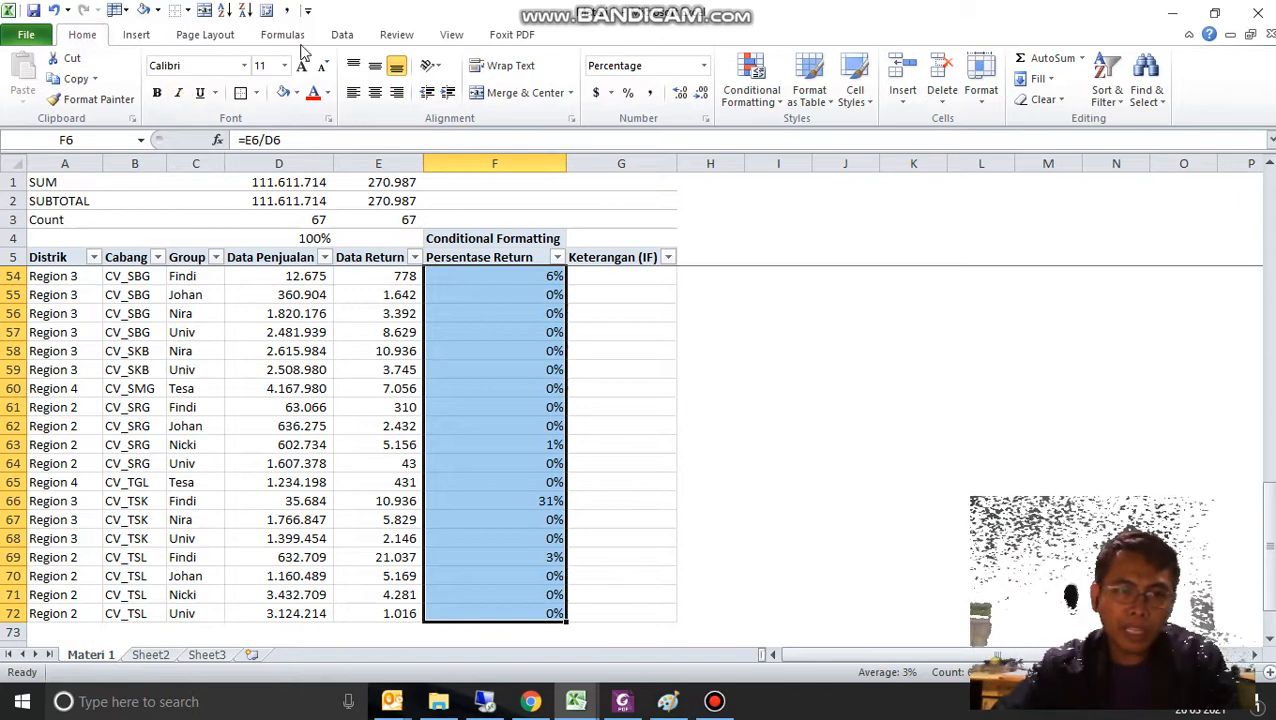
pyautogui.click(770, 104)
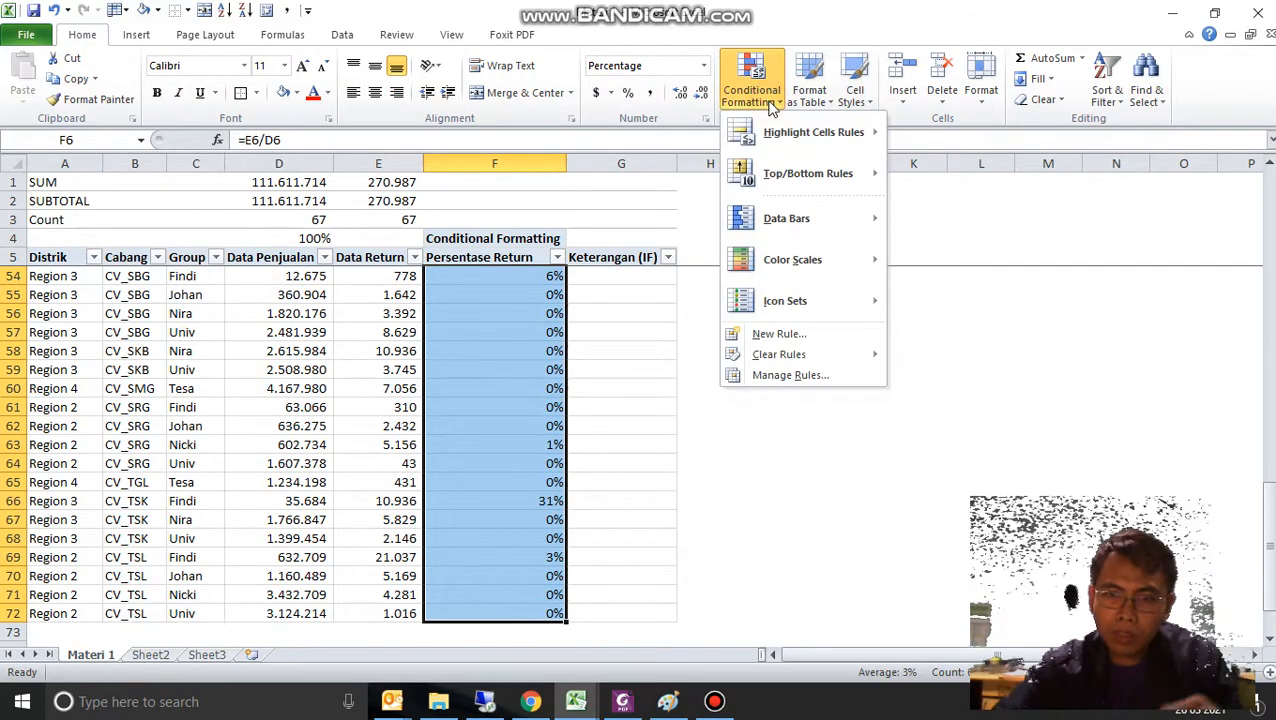
pyautogui.click(779, 334)
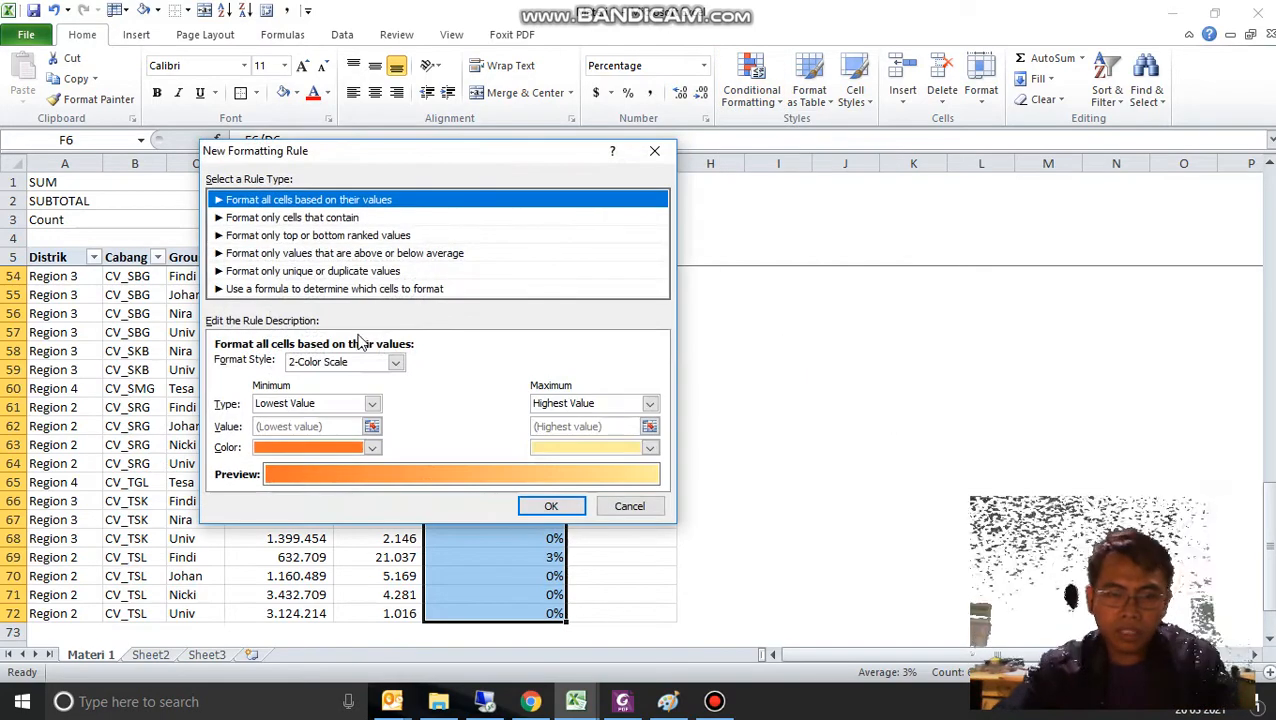
pyautogui.click(346, 220)
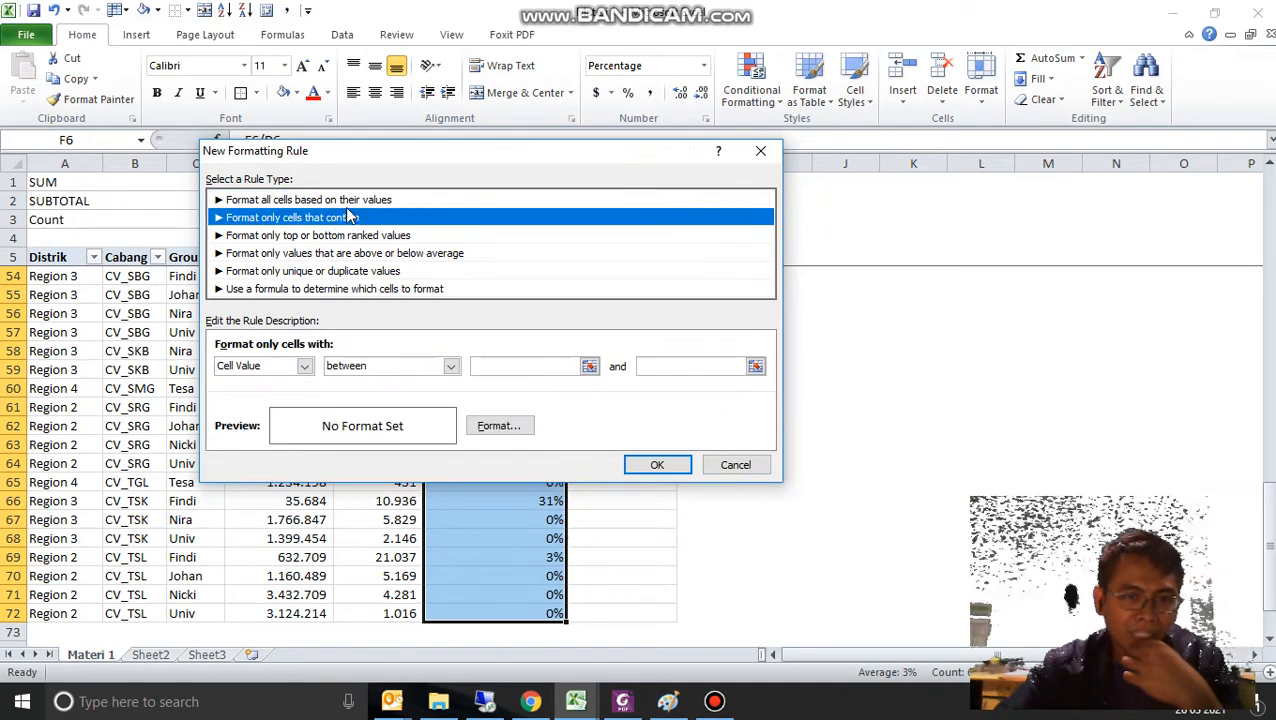
pyautogui.click(346, 202)
pyautogui.click(347, 220)
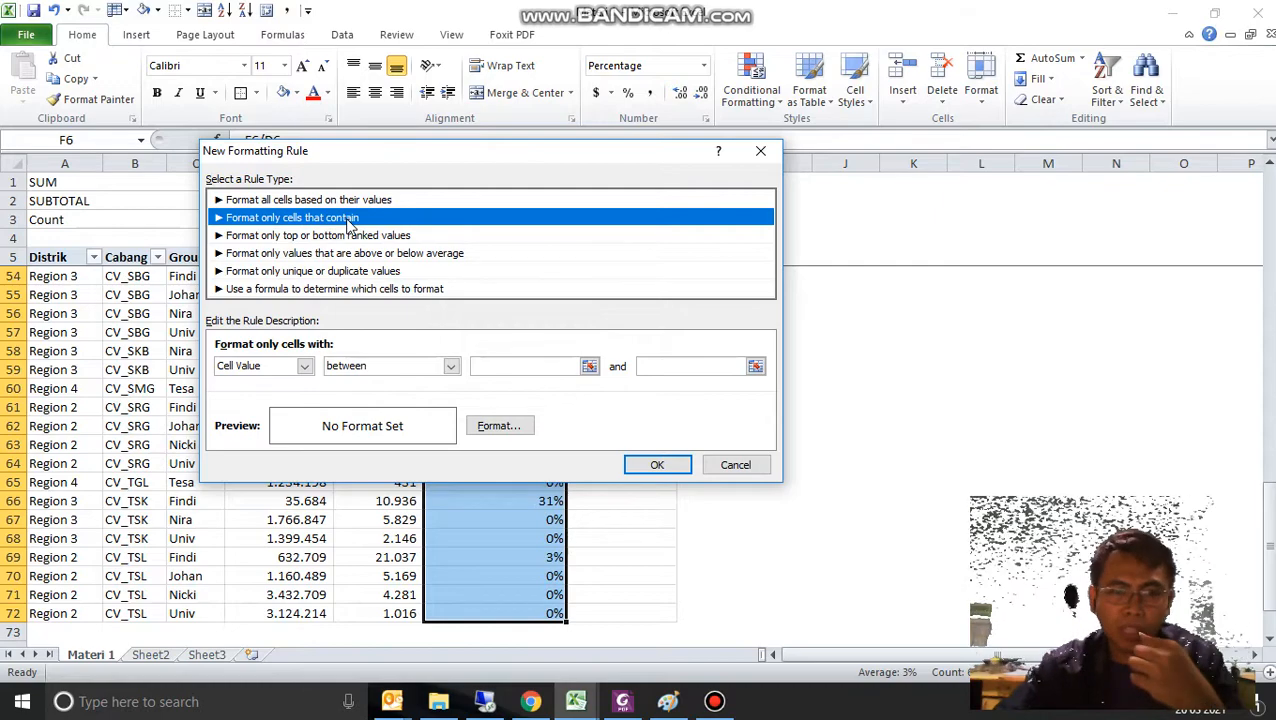
# - Set the rule condition to Cell Value greater than 5%
pyautogui.click(304, 367)
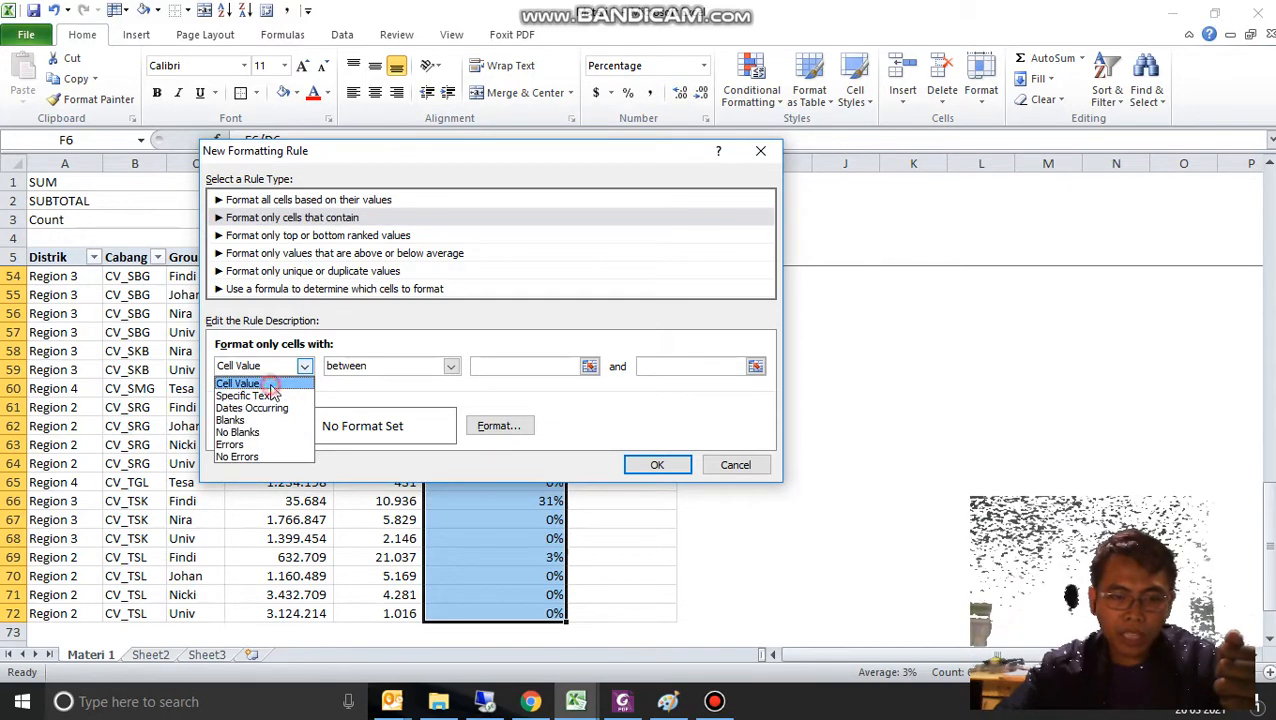
pyautogui.click(271, 385)
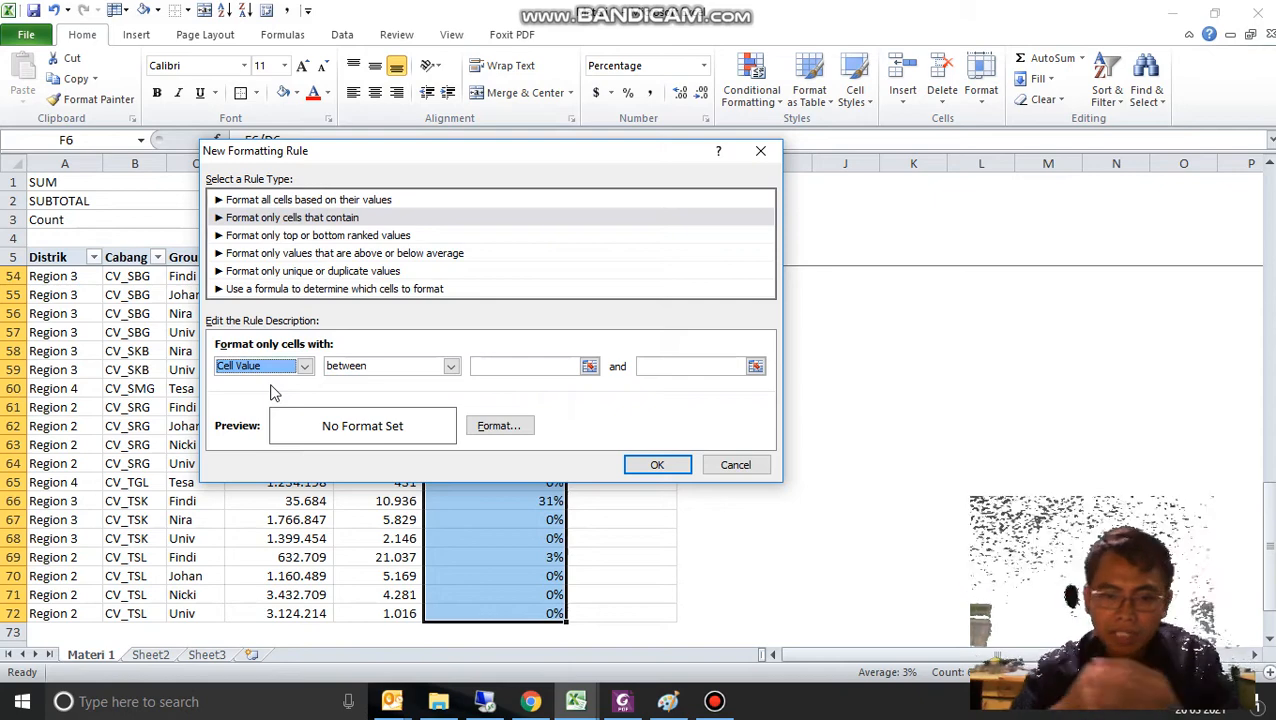
pyautogui.click(450, 367)
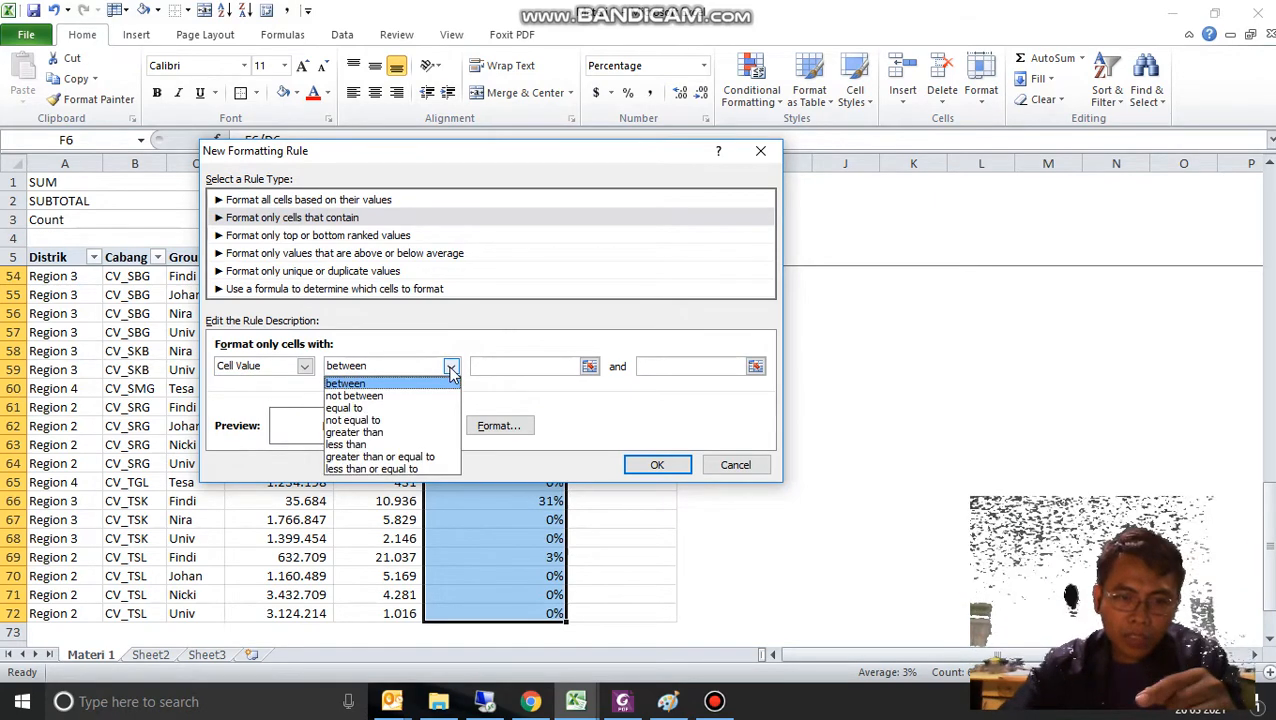
pyautogui.click(396, 433)
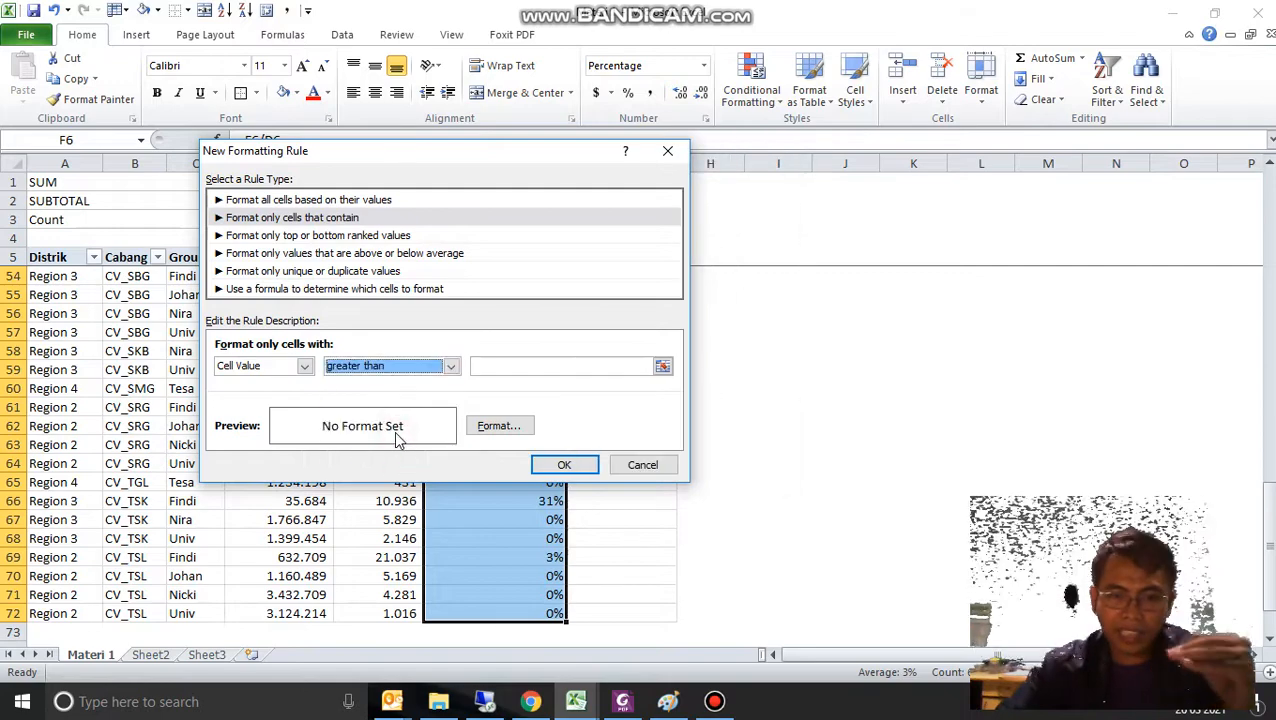
pyautogui.click(519, 367)
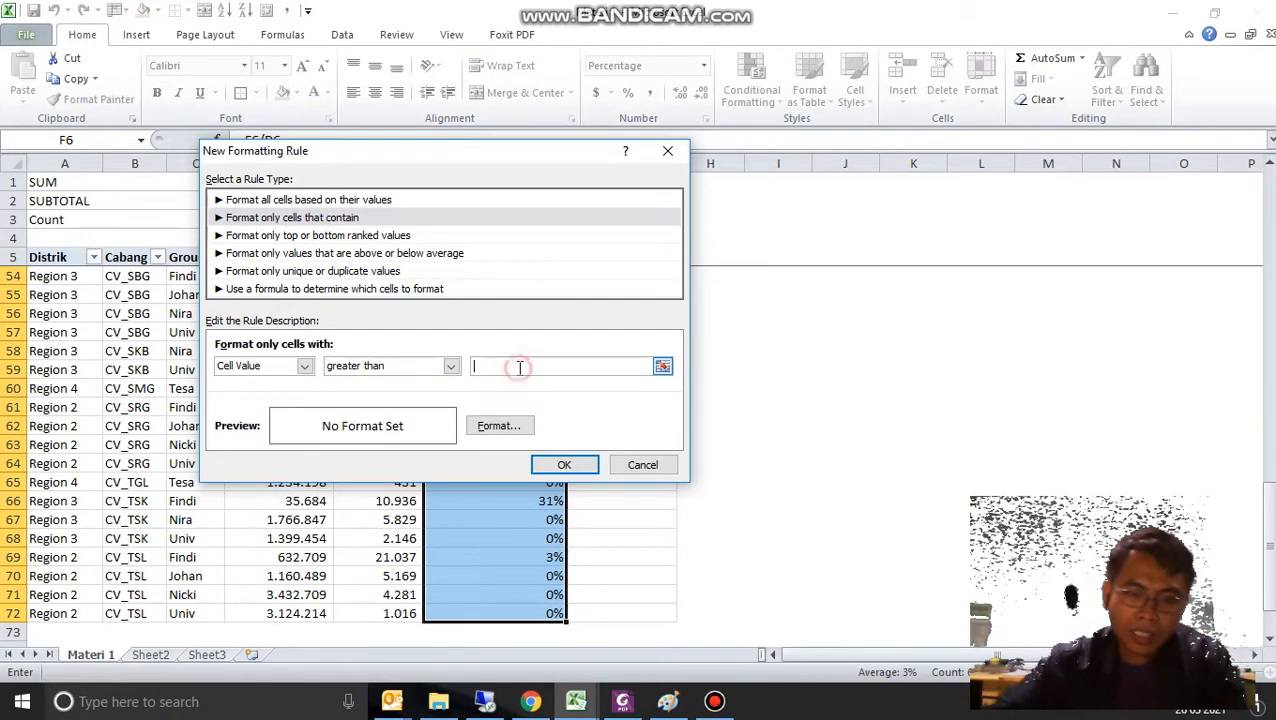
pyautogui.write('5%')
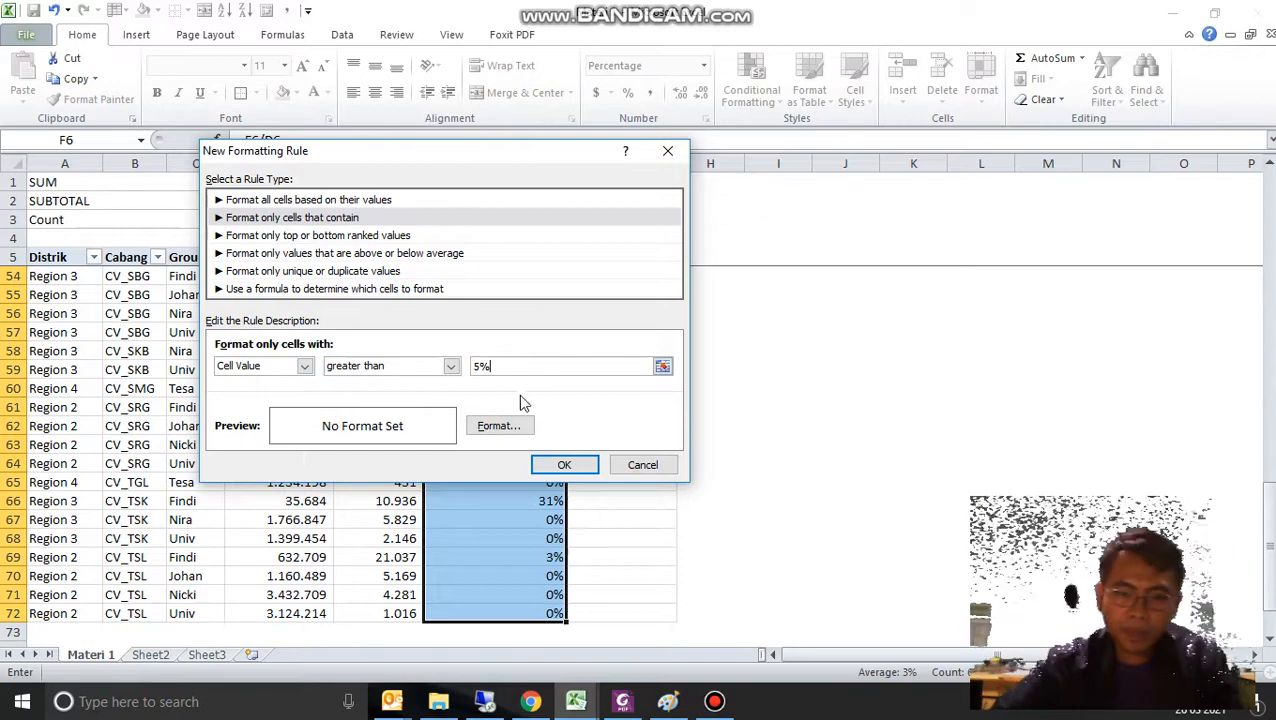
# - Give the rule a yellow background fill from the standard colors and apply it to the Persentase Return values
pyautogui.click(517, 427)
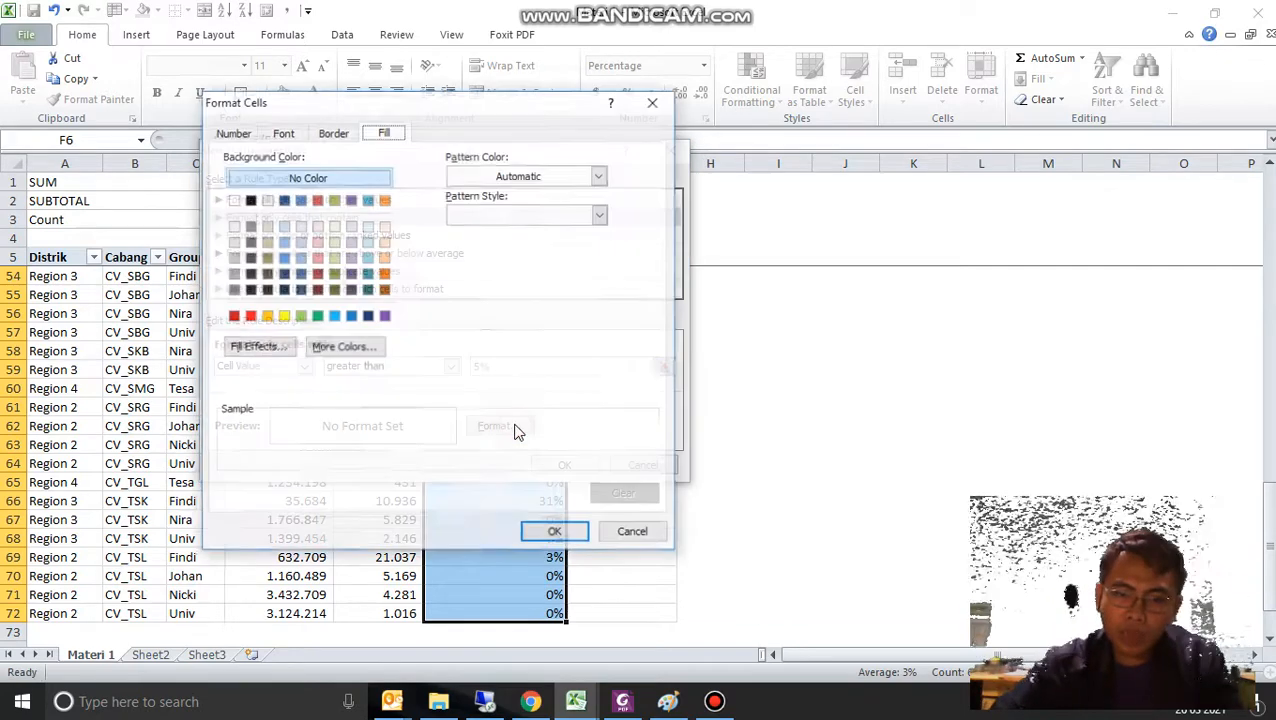
pyautogui.click(258, 347)
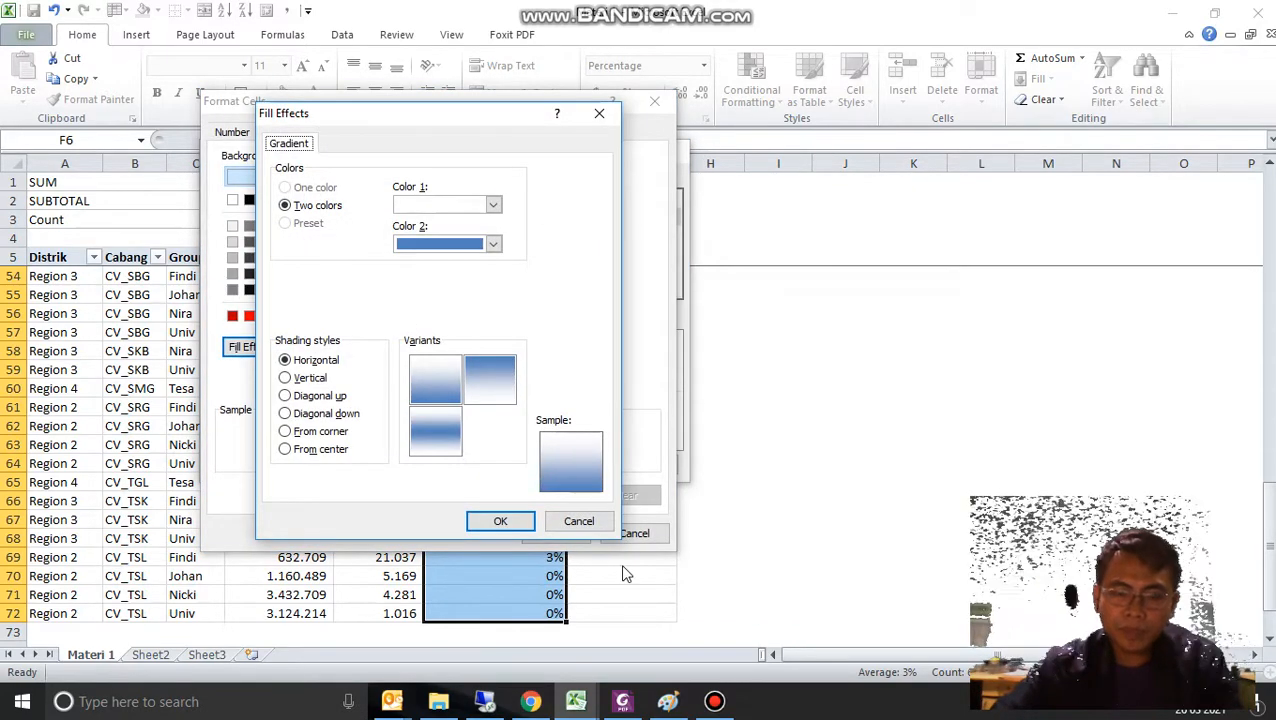
pyautogui.click(577, 521)
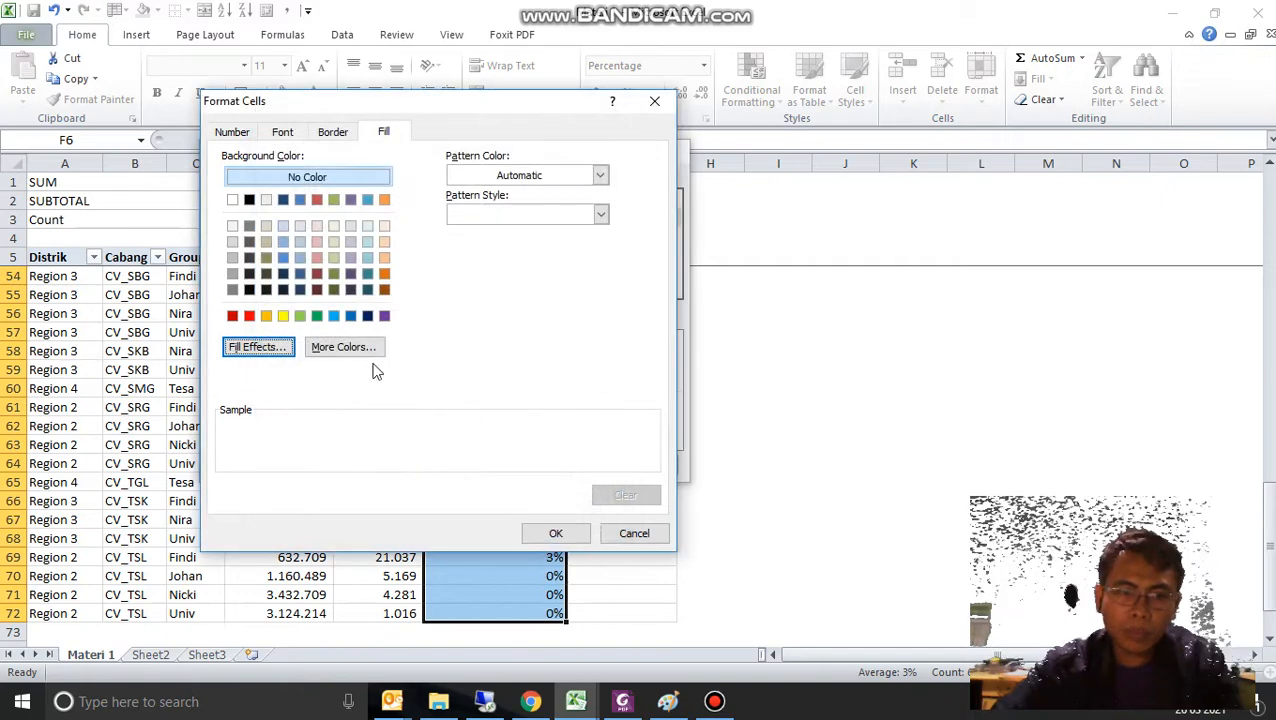
pyautogui.click(318, 349)
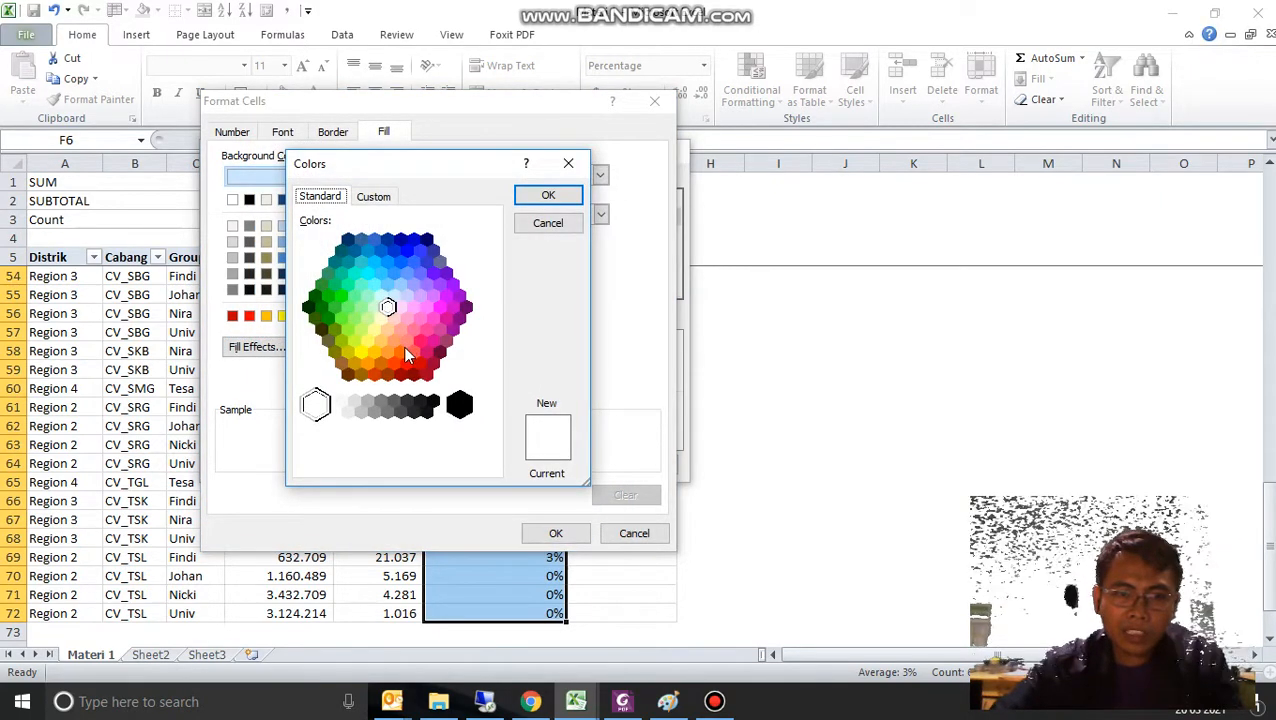
pyautogui.click(361, 351)
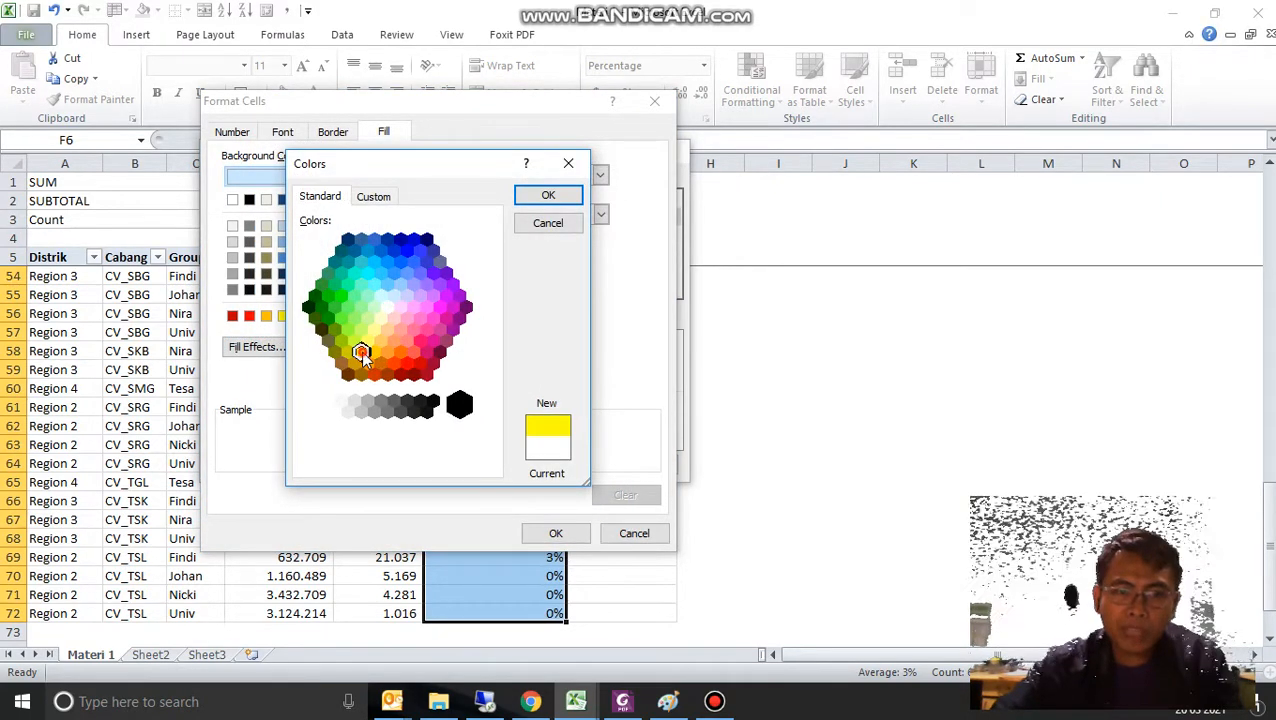
pyautogui.click(550, 196)
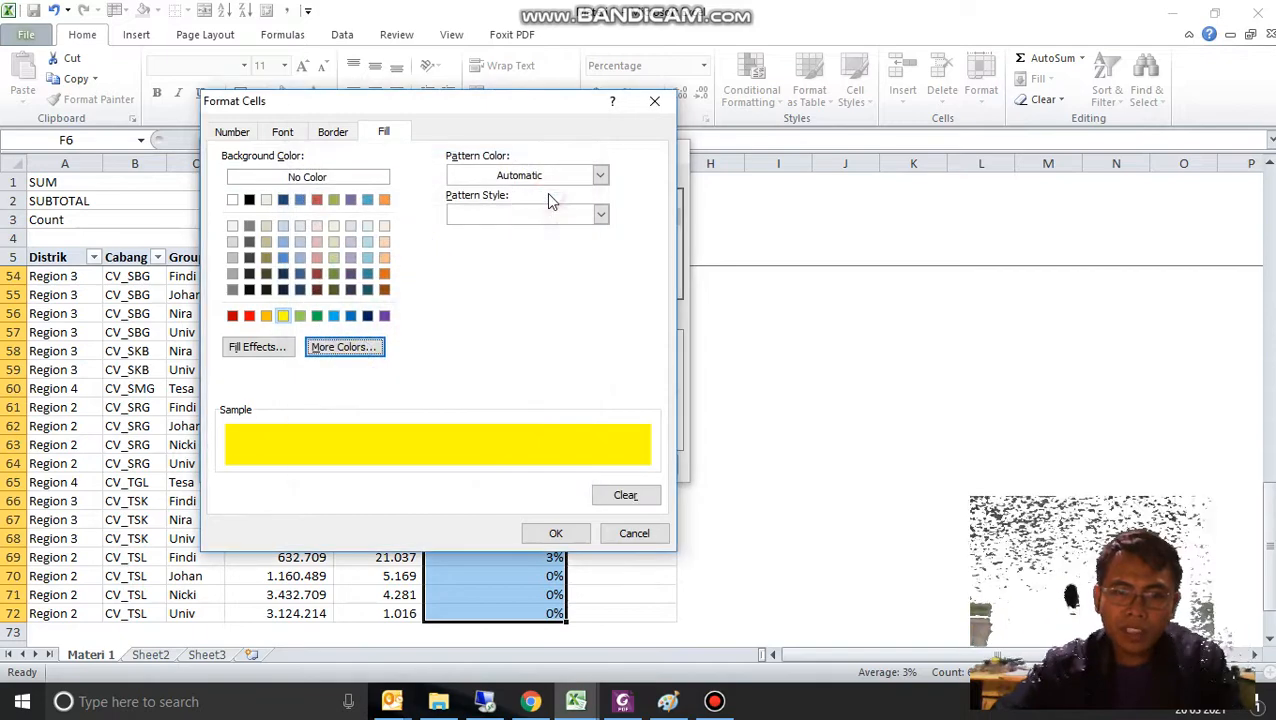
pyautogui.click(566, 534)
pyautogui.click(564, 465)
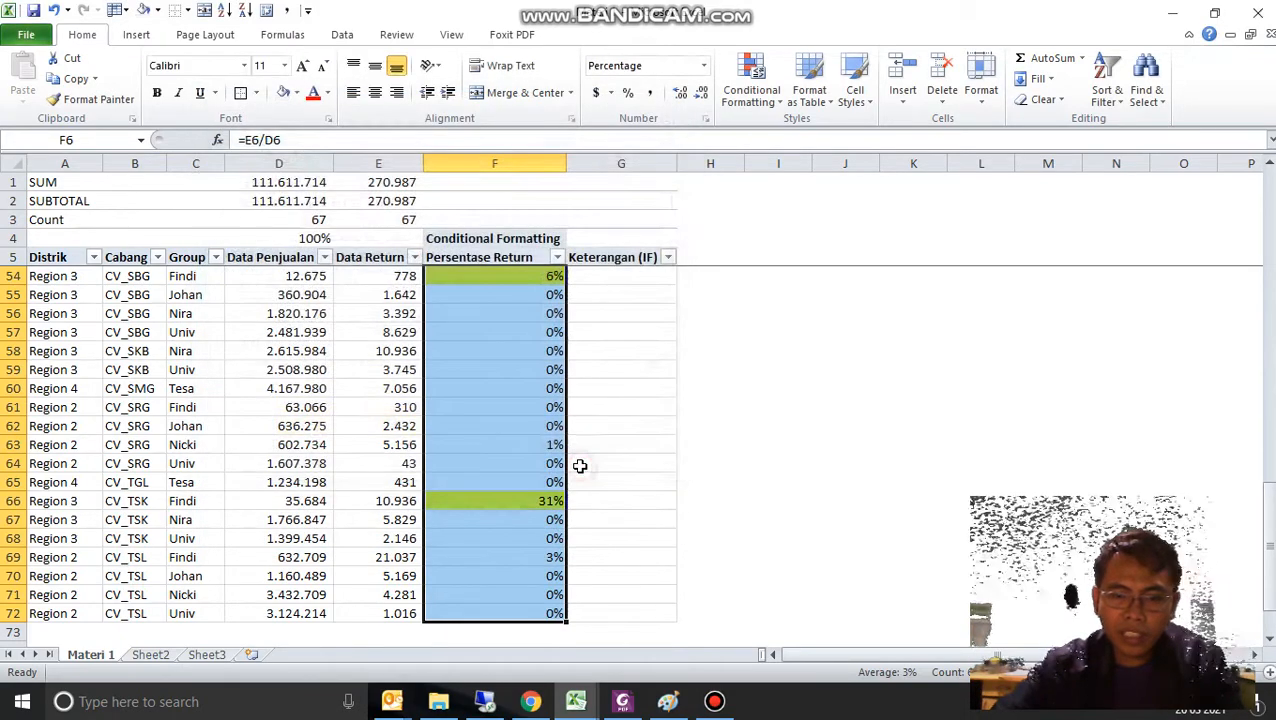
# - Filter the Persentase Return column by the yellow cell color
pyautogui.press('Up')
pyautogui.press('Up')
pyautogui.press('Down')
pyautogui.press('Down')
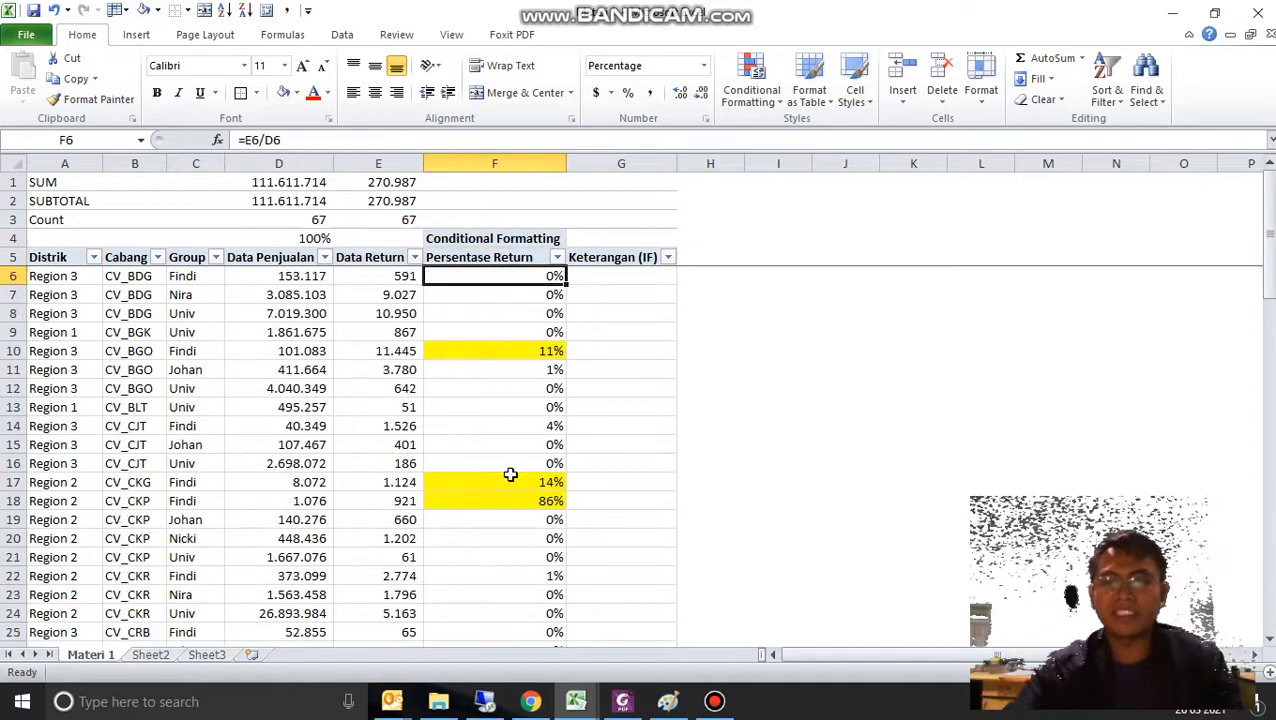
pyautogui.press('Up')
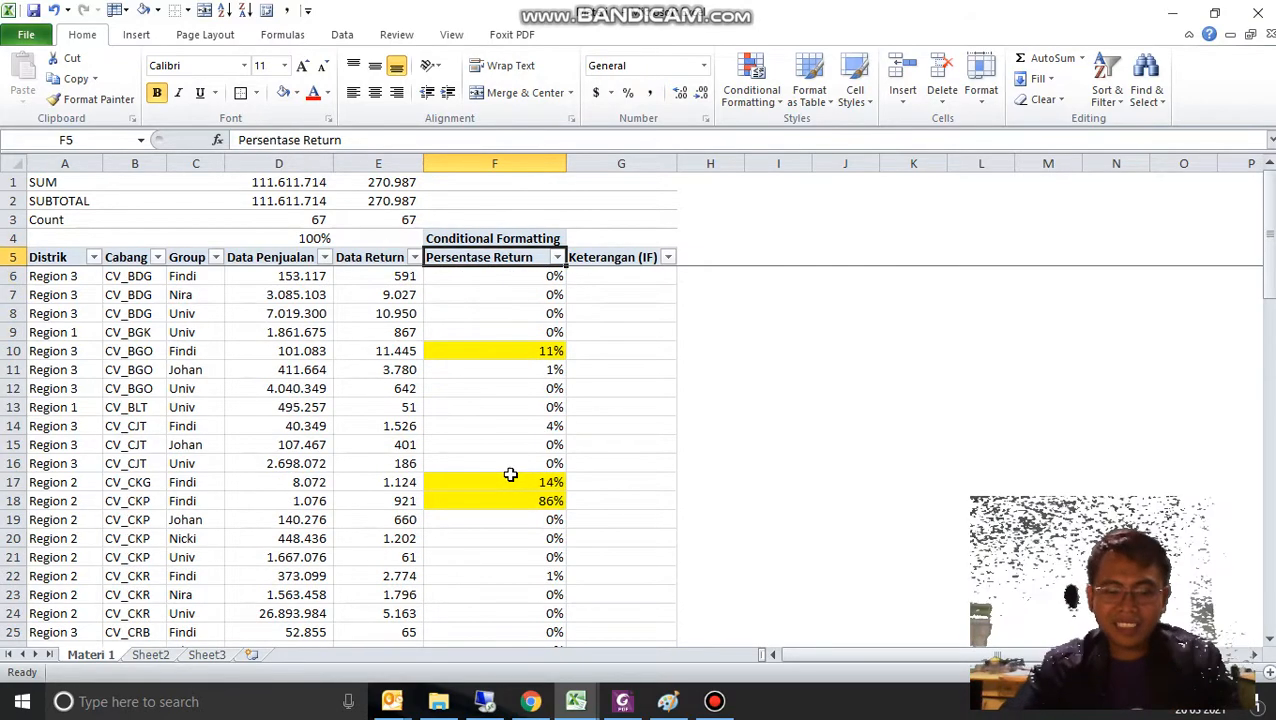
pyautogui.hotkey('alt', 'Down')
pyautogui.press('Down')
pyautogui.press('Down')
pyautogui.press('Down')
pyautogui.press('Right')
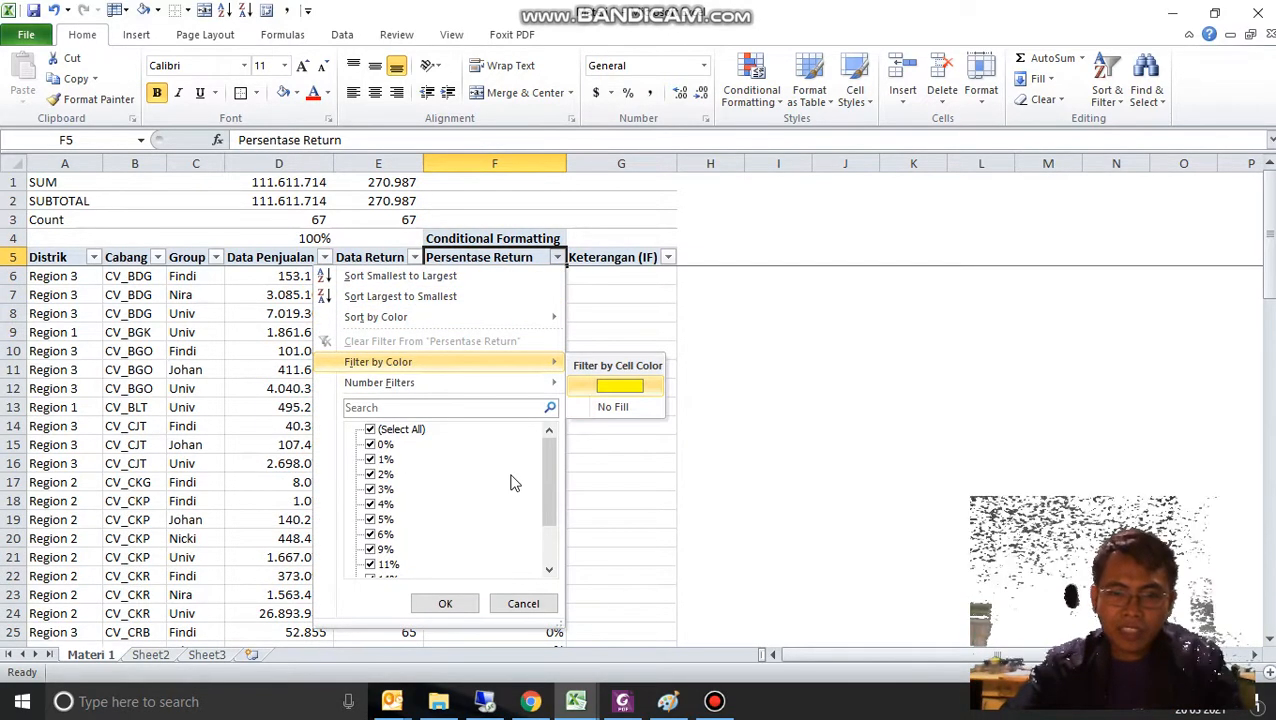
pyautogui.press('Return')
# - Clear the color filter from Persentase Return
pyautogui.hotkey('alt', 'Down')
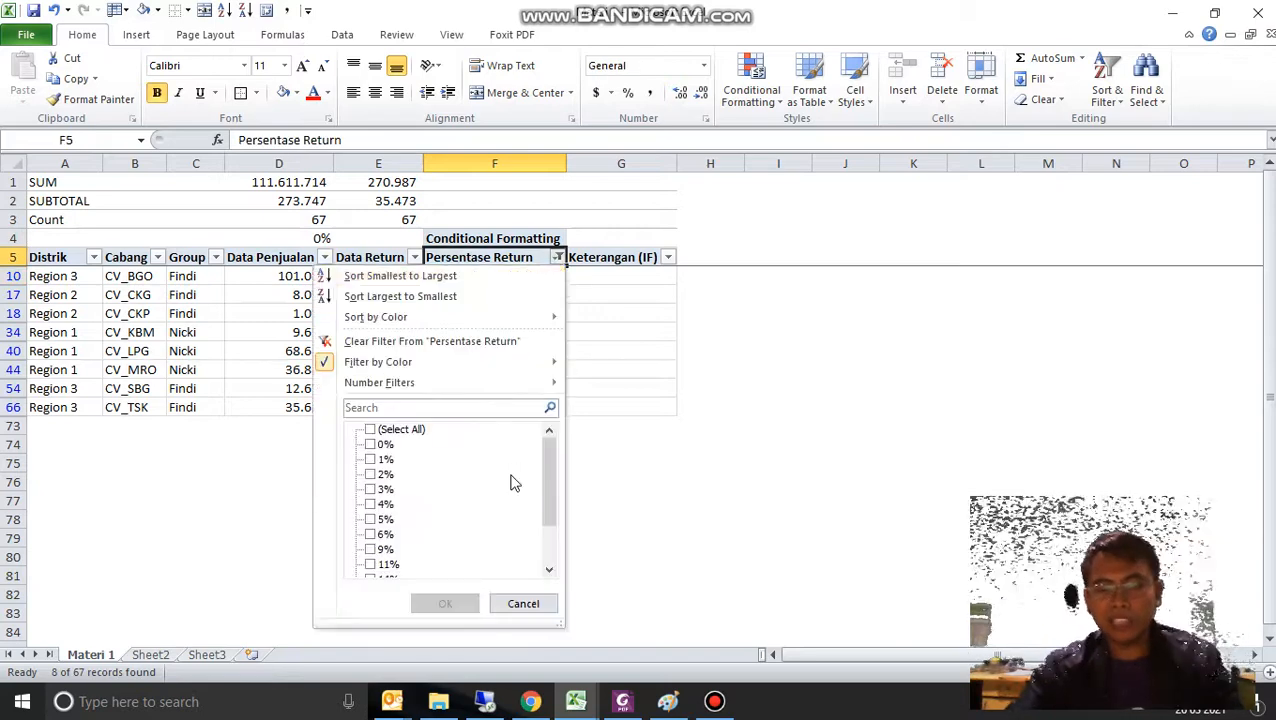
pyautogui.press('Down')
pyautogui.press('Down')
pyautogui.press('Down')
pyautogui.press('Down')
pyautogui.press('Down')
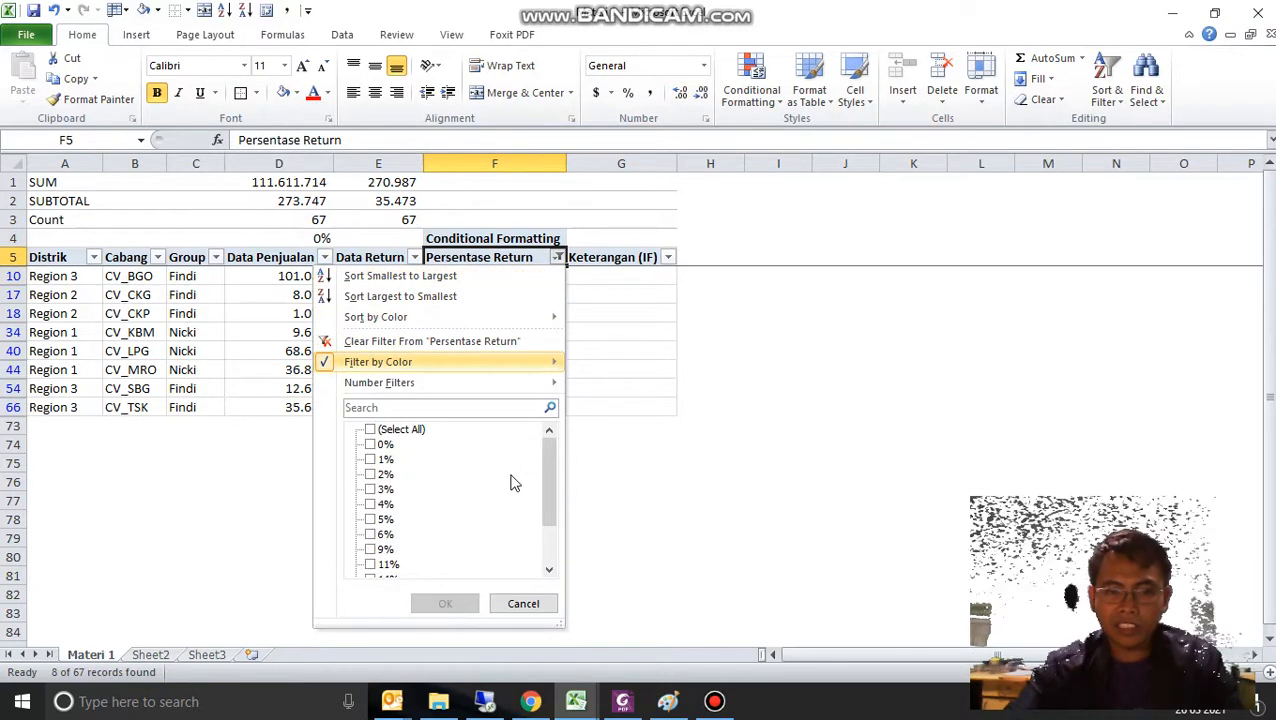
pyautogui.press('Up')
pyautogui.press('Return')
# - In the Persentase Return filter, deselect all values and tick only 5% and 6%
pyautogui.hotkey('alt', 'Down')
pyautogui.press('Down')
pyautogui.press('Down')
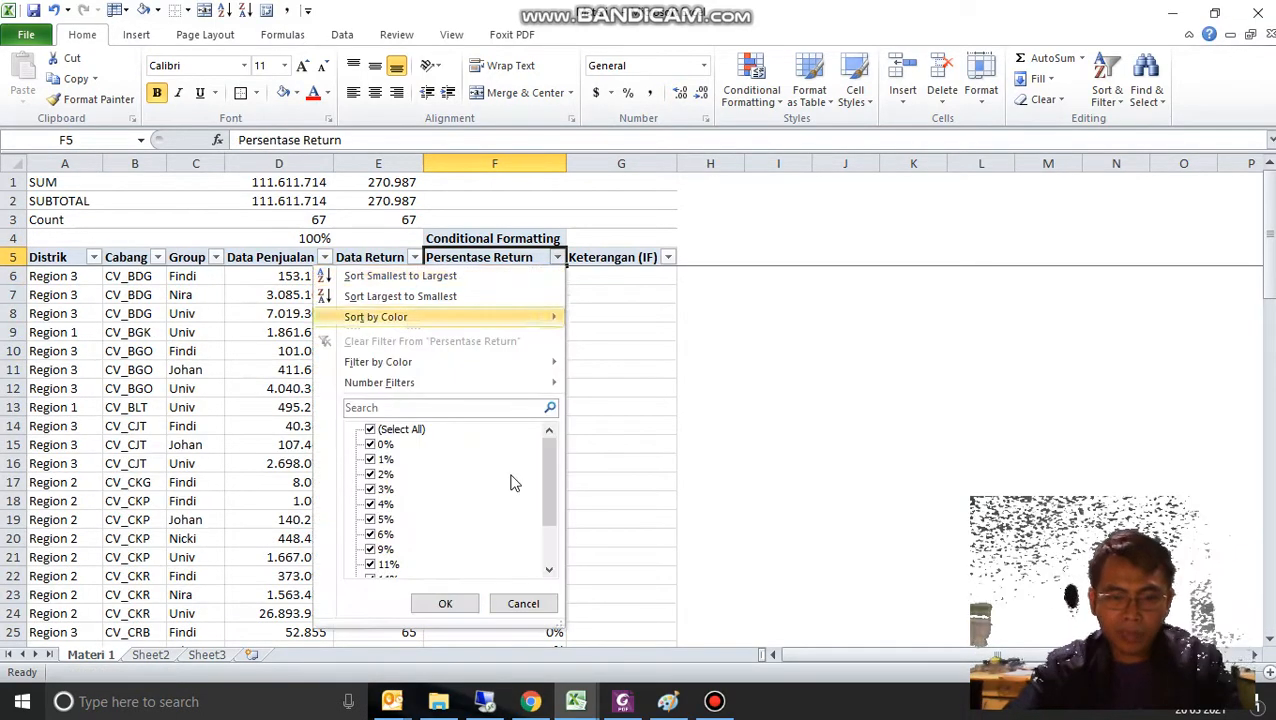
pyautogui.press('Down')
pyautogui.press('Down')
pyautogui.press('Down')
pyautogui.press('Down')
pyautogui.press('space')
pyautogui.press('Down')
pyautogui.press('Down')
pyautogui.press('Down')
pyautogui.press('Down')
pyautogui.press('Down')
pyautogui.press('Down')
pyautogui.press('space')
pyautogui.press('Down')
pyautogui.press('space')
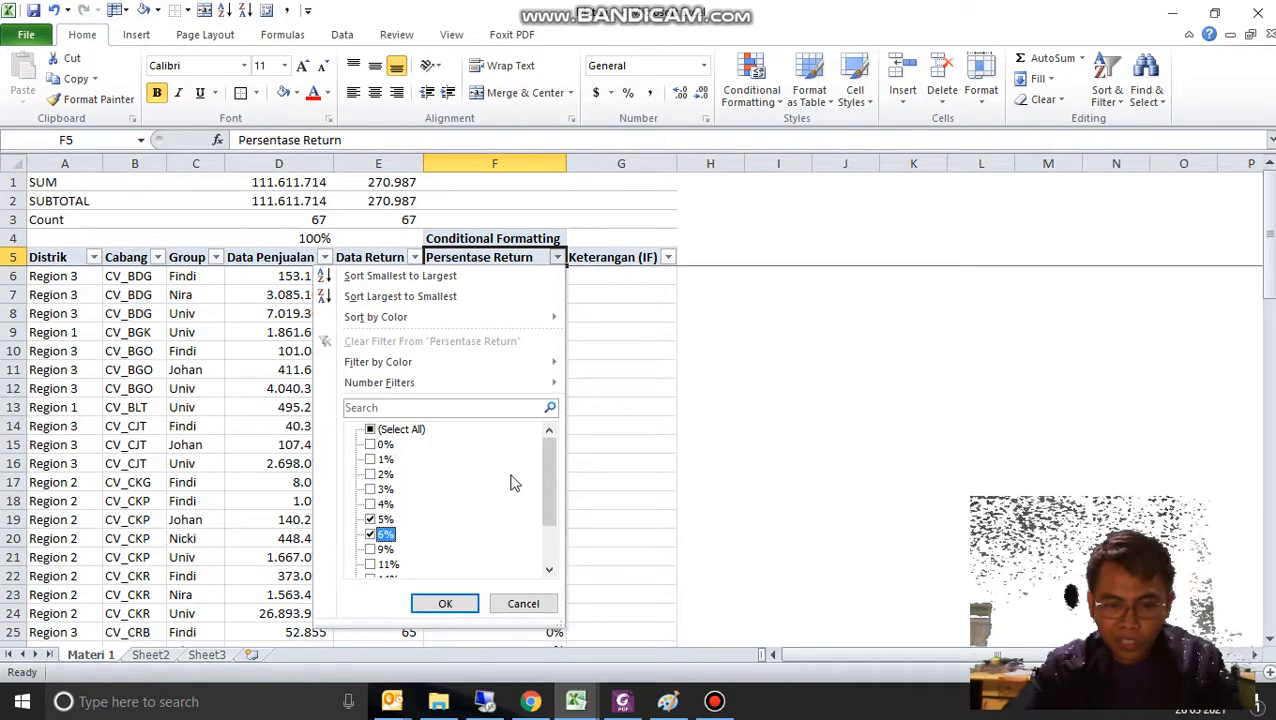